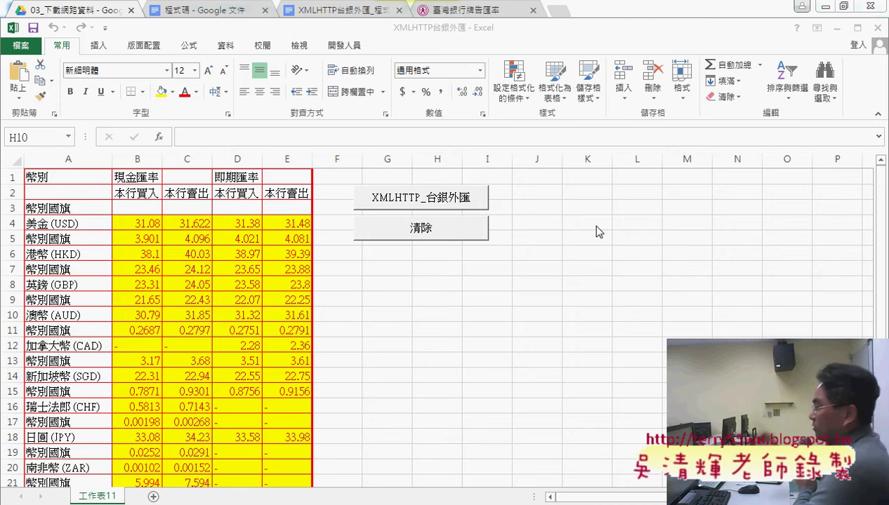
Look over the workbook in Google Drive, then return to Excel and try the XMLHTTP_台銀外匯 button
{"action": "left_click", "coordinate": [621, 8]}
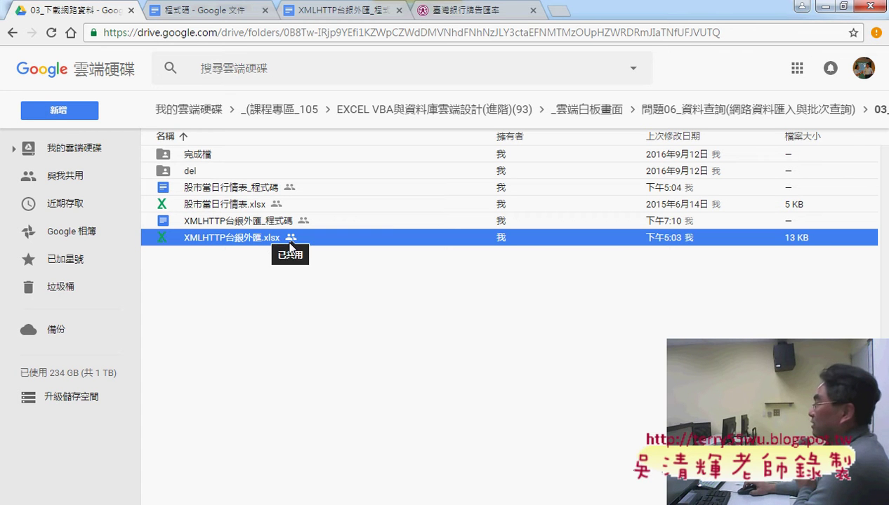
{"action": "left_click", "coordinate": [186, 502]}
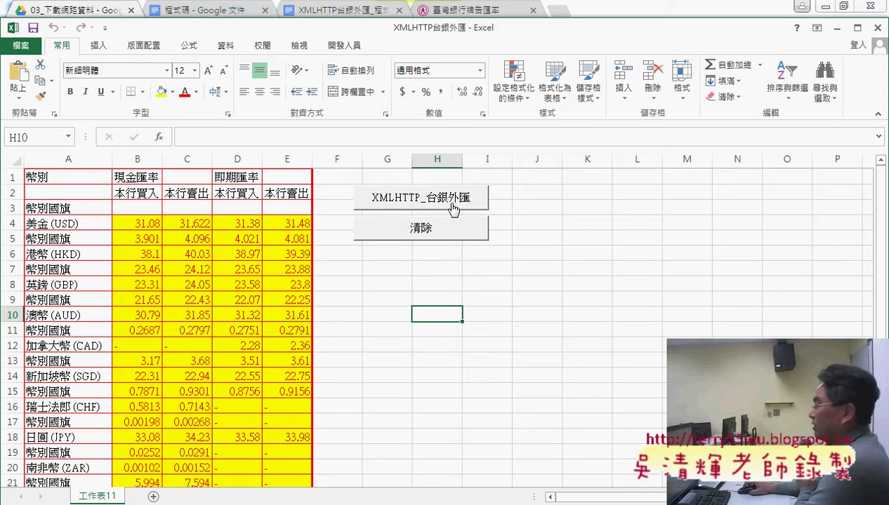
{"action": "left_click", "coordinate": [455, 201]}
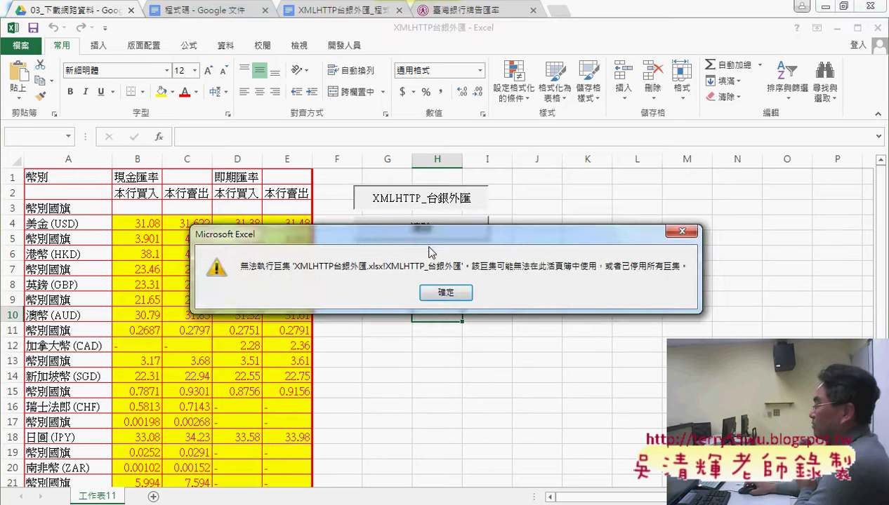
Dismiss the macro error, maximize Excel, and view the macro assigned to the button
{"action": "left_click", "coordinate": [440, 290]}
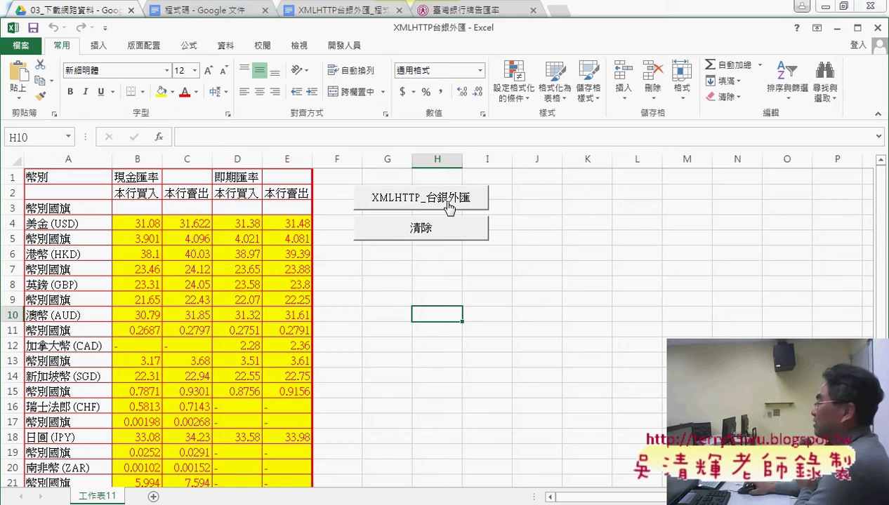
{"action": "left_click", "coordinate": [857, 27]}
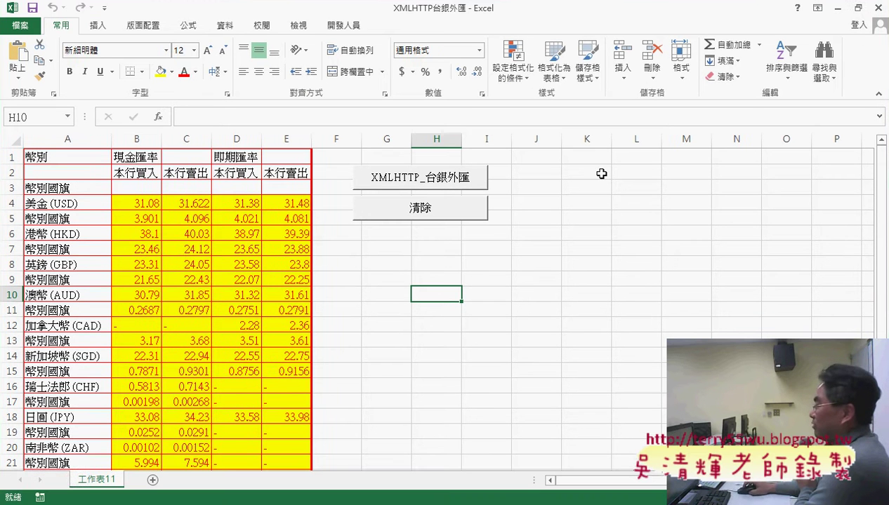
{"action": "right_click", "coordinate": [463, 184]}
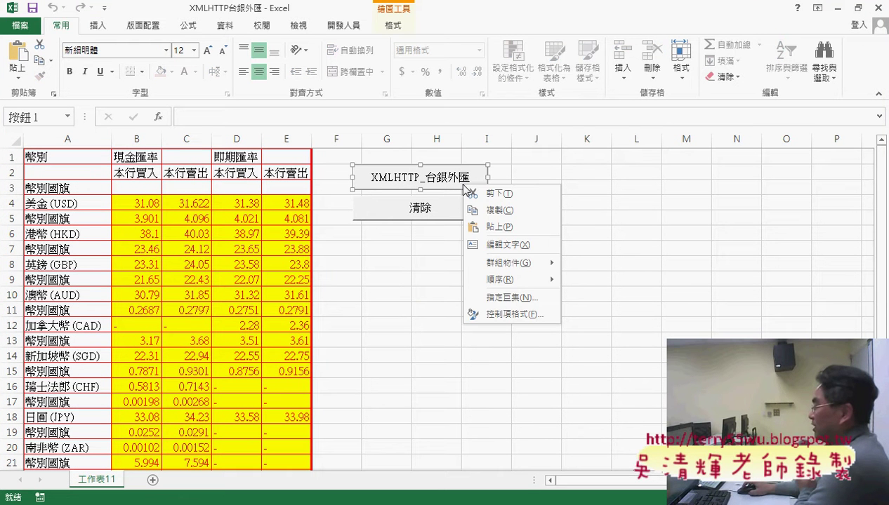
{"action": "left_click", "coordinate": [492, 298]}
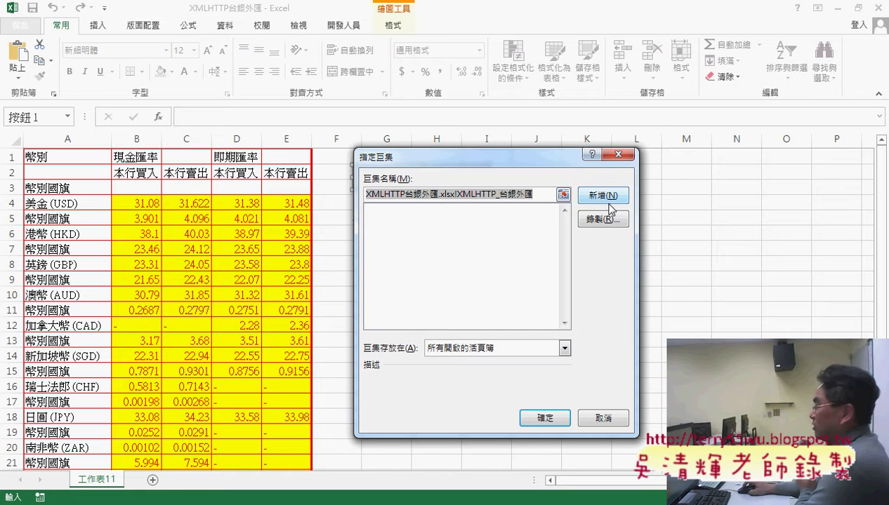
Copy the macro name XMLHTTP_台銀外匯 and show the Developer tab
{"action": "left_click", "coordinate": [498, 196]}
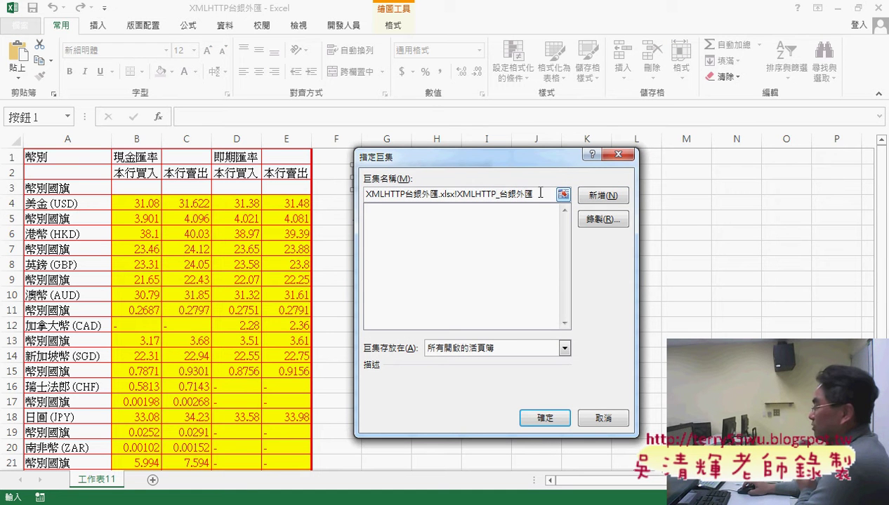
{"action": "left_click_drag", "start_coordinate": [541, 194], "coordinate": [464, 194]}
{"action": "right_click", "coordinate": [474, 195]}
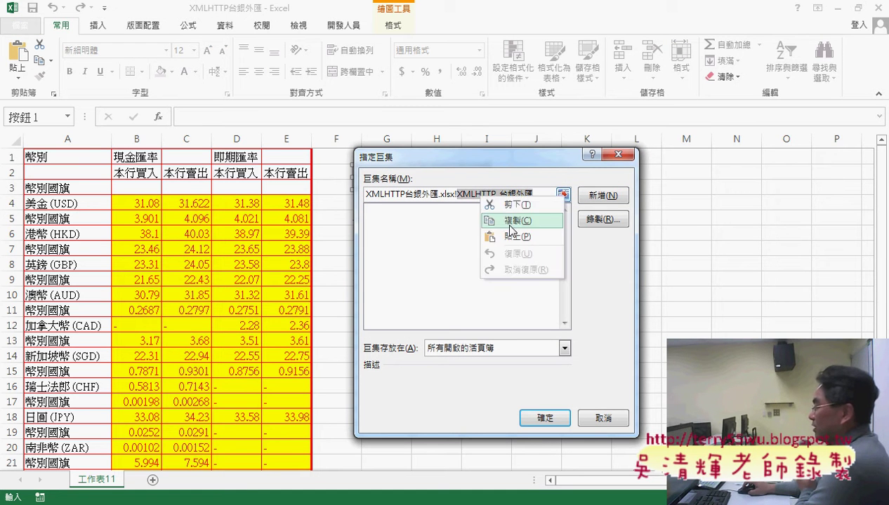
{"action": "left_click", "coordinate": [506, 219]}
{"action": "left_click", "coordinate": [618, 160]}
{"action": "left_click", "coordinate": [344, 26]}
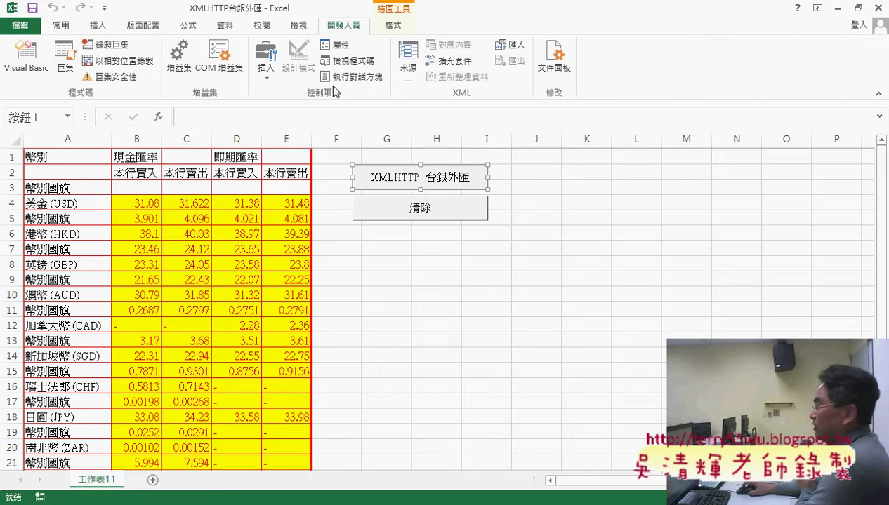
Open the VBA editor and insert a new module into the workbook project
{"action": "left_click", "coordinate": [27, 67]}
{"action": "right_click", "coordinate": [330, 141]}
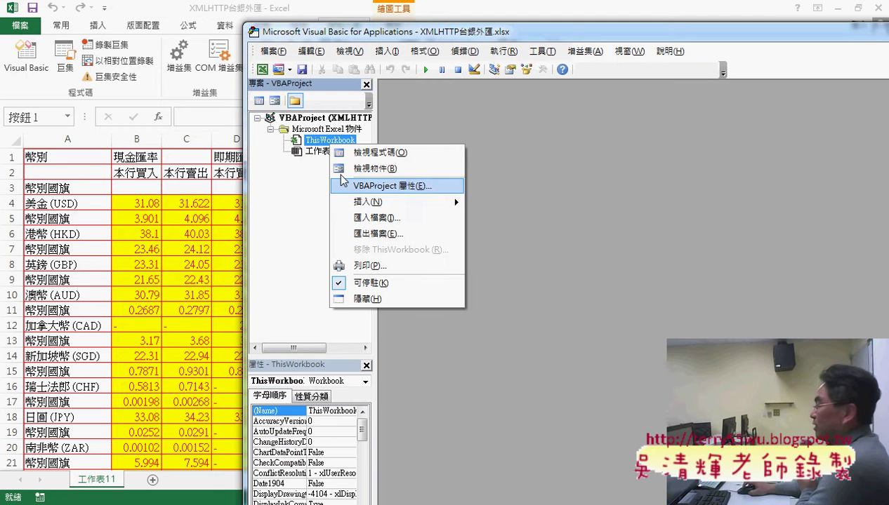
{"action": "mouse_move", "coordinate": [393, 203]}
{"action": "left_click", "coordinate": [504, 220]}
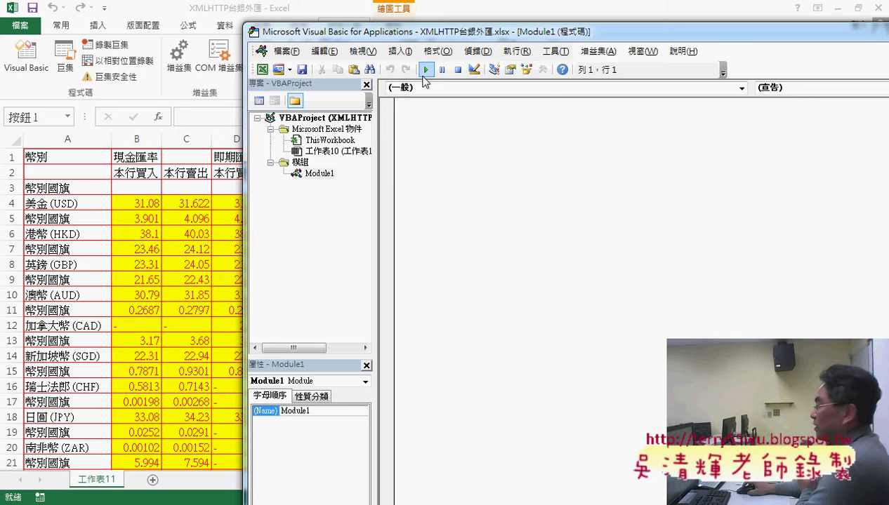
Add a Public Sub procedure named XMLHTTP_台銀外匯 using the copied name
{"action": "left_click", "coordinate": [401, 52]}
{"action": "left_click", "coordinate": [415, 69]}
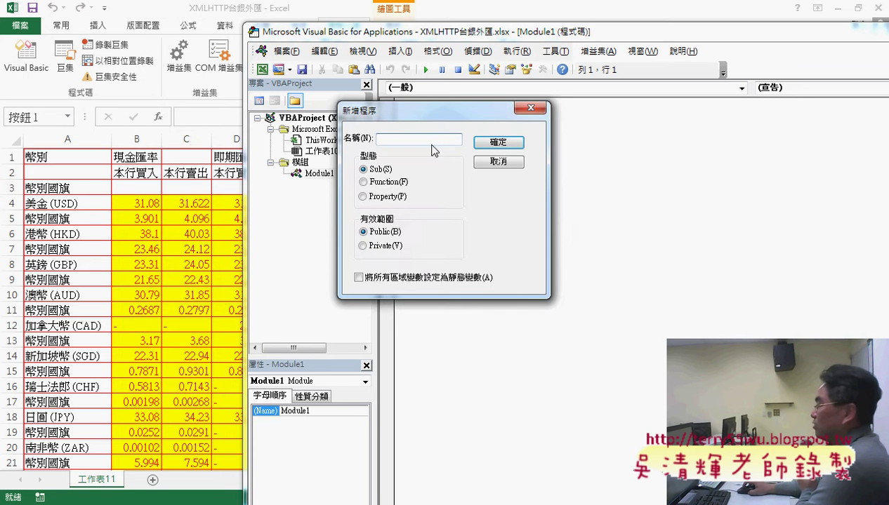
{"action": "right_click", "coordinate": [432, 144]}
{"action": "left_click", "coordinate": [456, 200]}
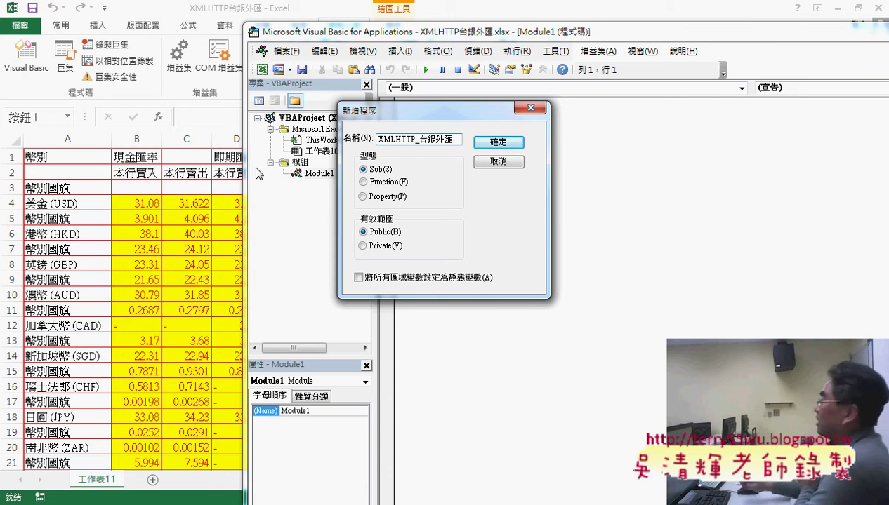
{"action": "left_click", "coordinate": [499, 142]}
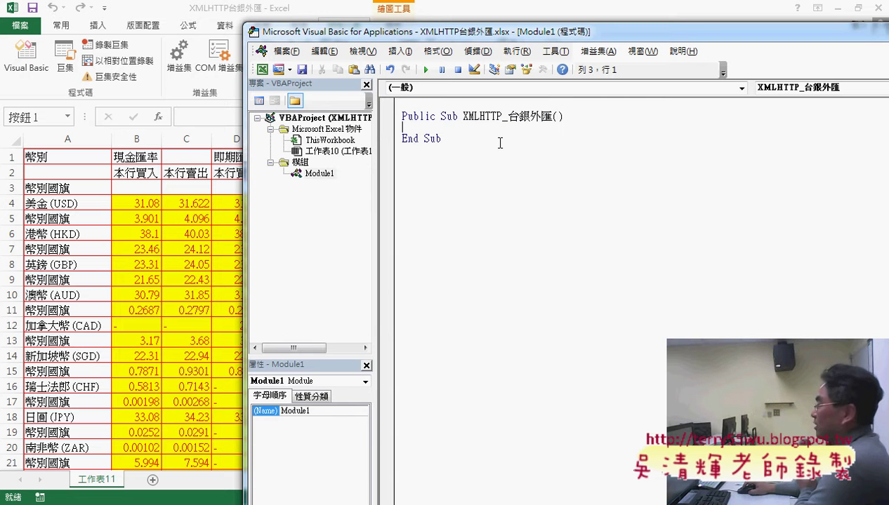
{"action": "left_click_drag", "start_coordinate": [449, 31], "coordinate": [598, 251]}
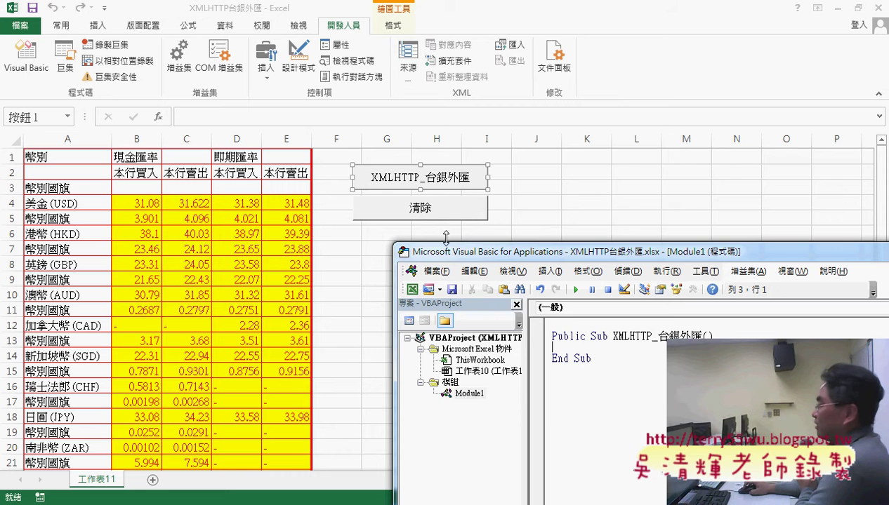
{"action": "mouse_move", "coordinate": [506, 251]}
{"action": "left_mouse_down"}
{"action": "mouse_move", "coordinate": [491, 108]}
{"action": "mouse_move", "coordinate": [361, 23]}
{"action": "left_mouse_up"}
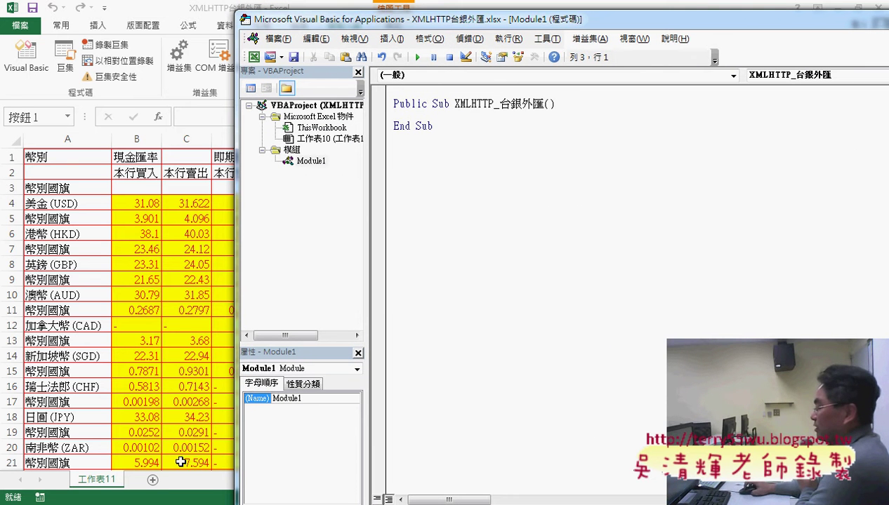
Open the 程式碼 document and locate the Public Sub XMLHTTP_下載到A欄 code
{"action": "left_click", "coordinate": [146, 460]}
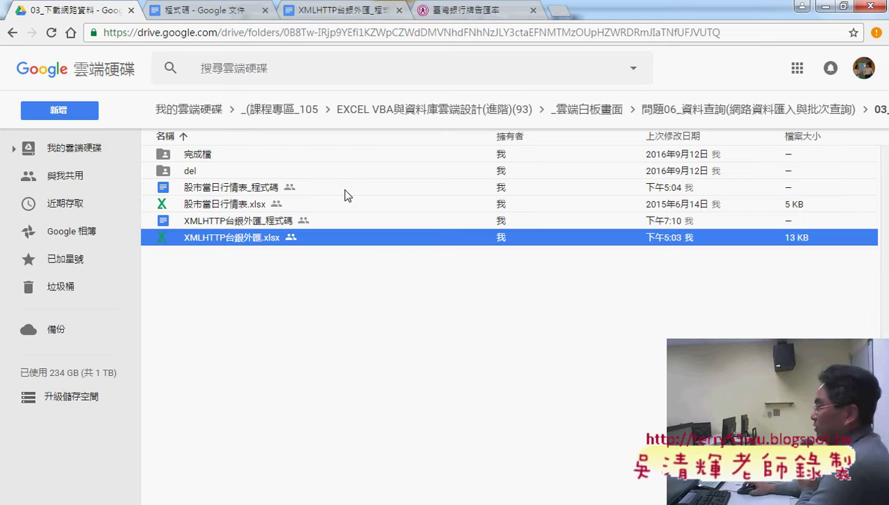
{"action": "left_click", "coordinate": [226, 11]}
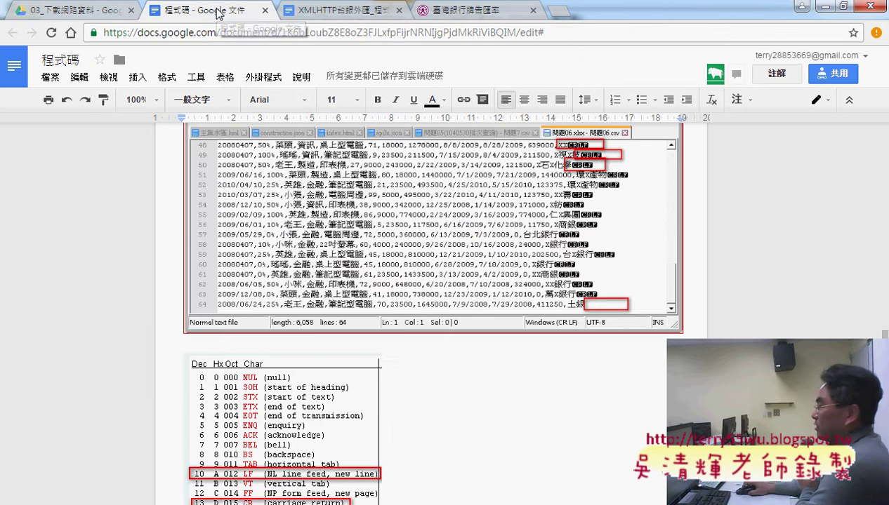
{"action": "scroll", "coordinate": [464, 226], "scroll_direction": "down", "scroll_amount": 3}
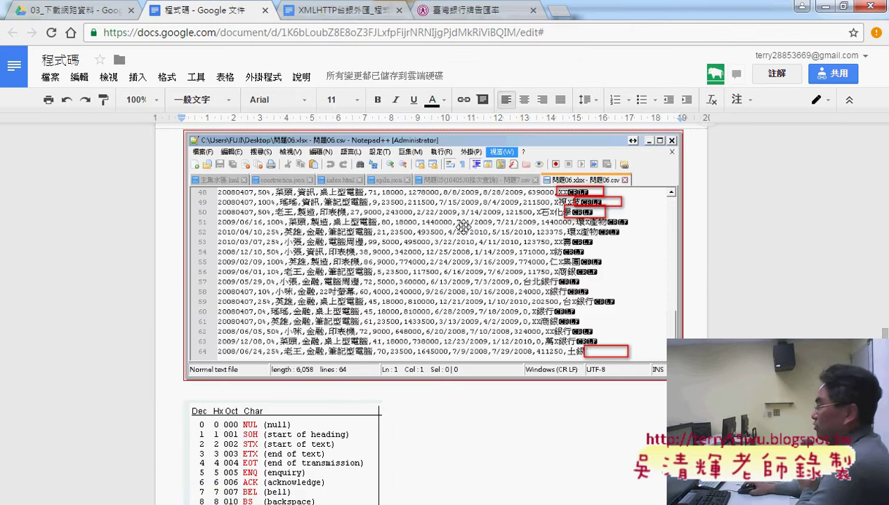
{"action": "scroll", "coordinate": [463, 227], "scroll_direction": "down", "scroll_amount": 3}
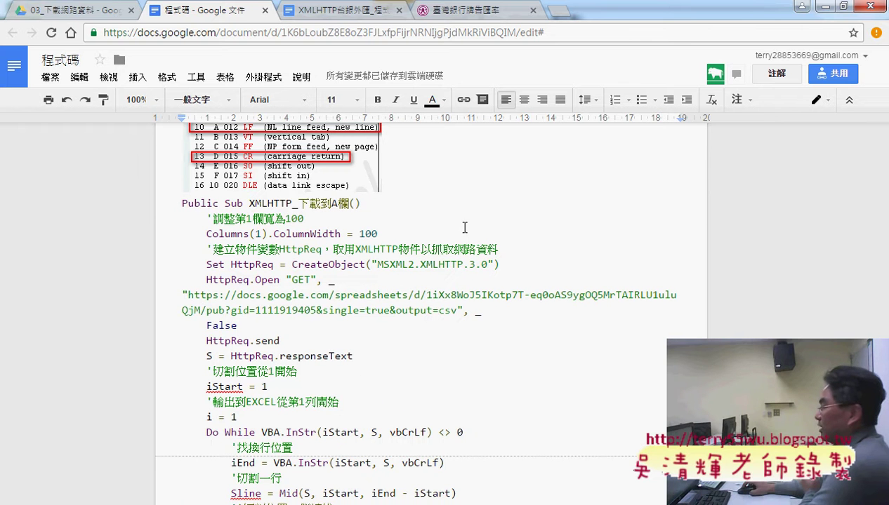
{"action": "left_click", "coordinate": [184, 204]}
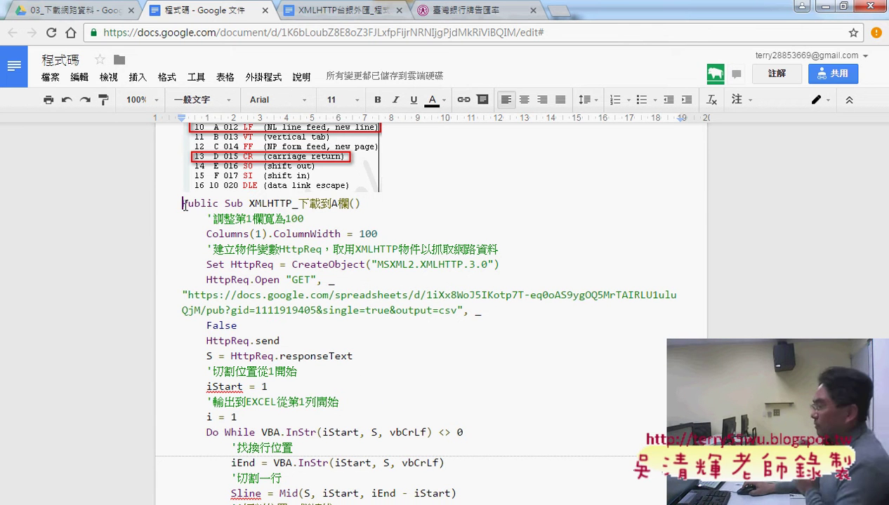
{"action": "left_click_drag", "start_coordinate": [184, 203], "coordinate": [369, 203]}
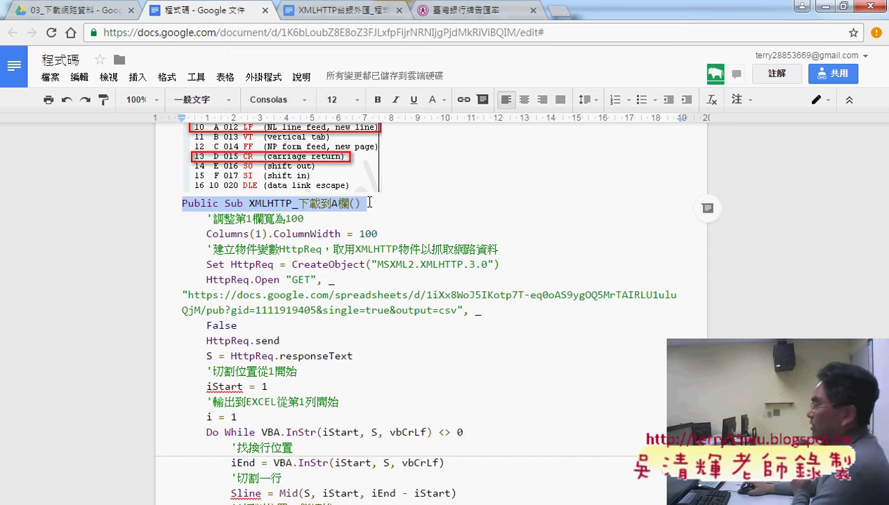
Select the macro body from the column-width line down through the MsgBox line
{"action": "scroll", "coordinate": [409, 258], "scroll_direction": "down", "scroll_amount": 1}
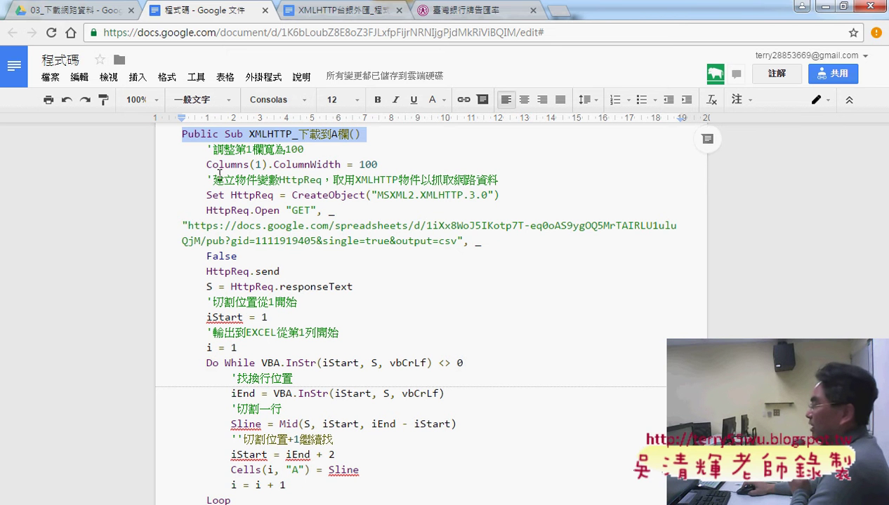
{"action": "left_click_drag", "start_coordinate": [208, 165], "coordinate": [383, 165]}
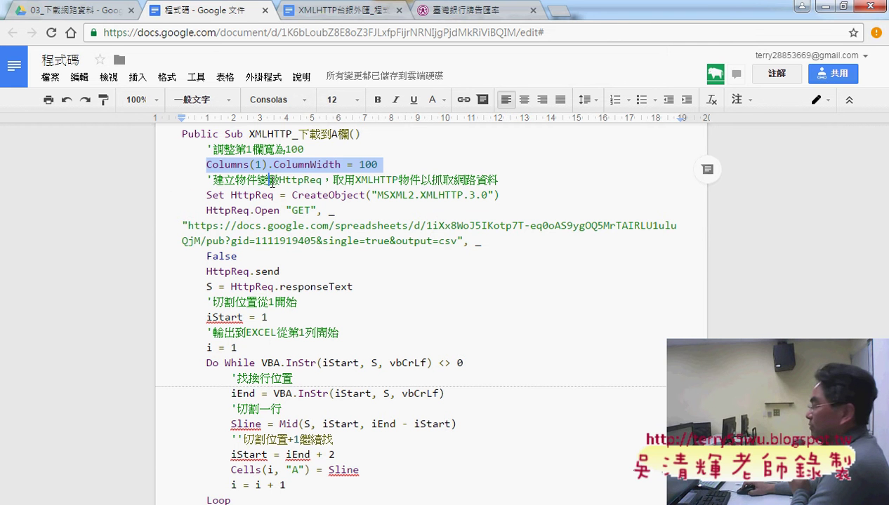
{"action": "left_click", "coordinate": [182, 180]}
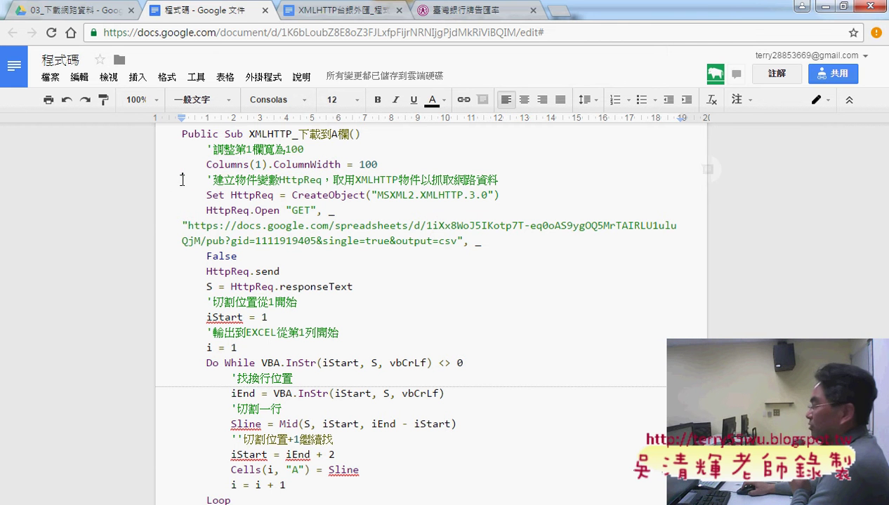
{"action": "left_click", "coordinate": [292, 167]}
{"action": "left_click", "coordinate": [181, 181]}
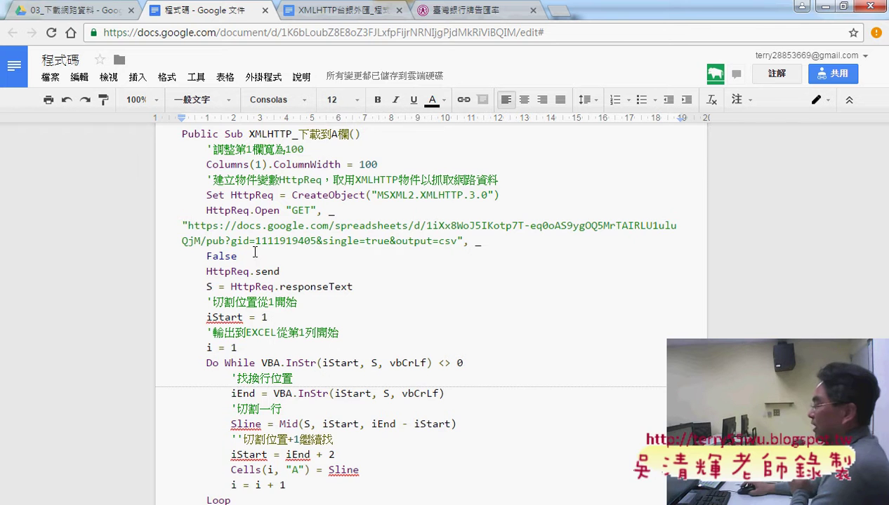
{"action": "scroll", "coordinate": [290, 278], "scroll_direction": "down", "scroll_amount": 3}
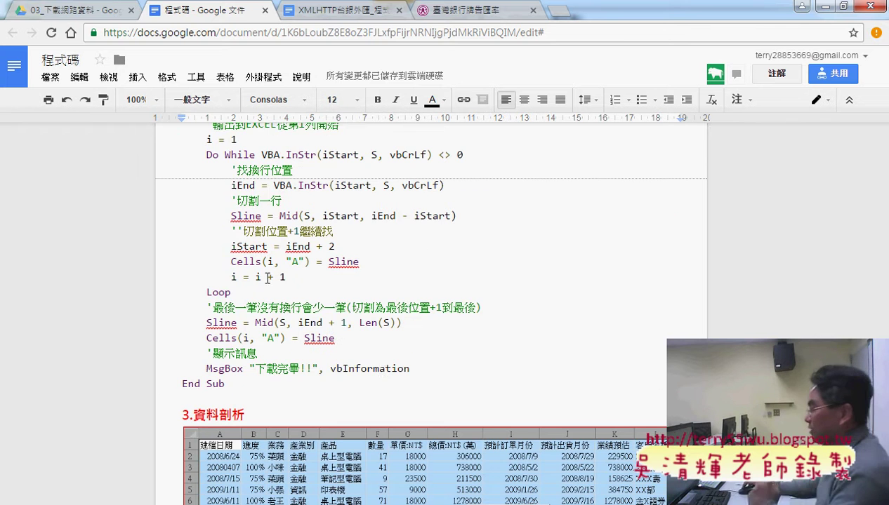
{"action": "left_click", "coordinate": [444, 369], "text": "shift"}
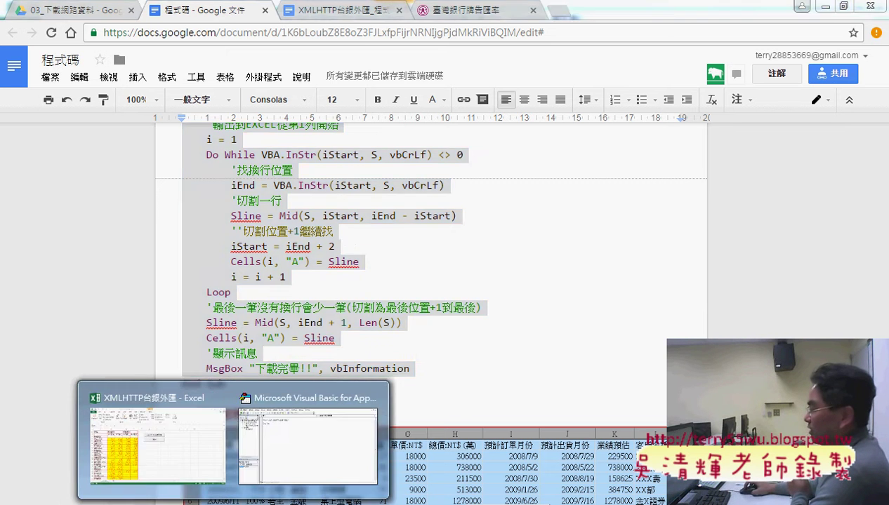
Paste the copied download code into the XMLHTTP_台銀外匯 procedure
{"action": "left_click", "coordinate": [302, 452]}
{"action": "right_click", "coordinate": [441, 159]}
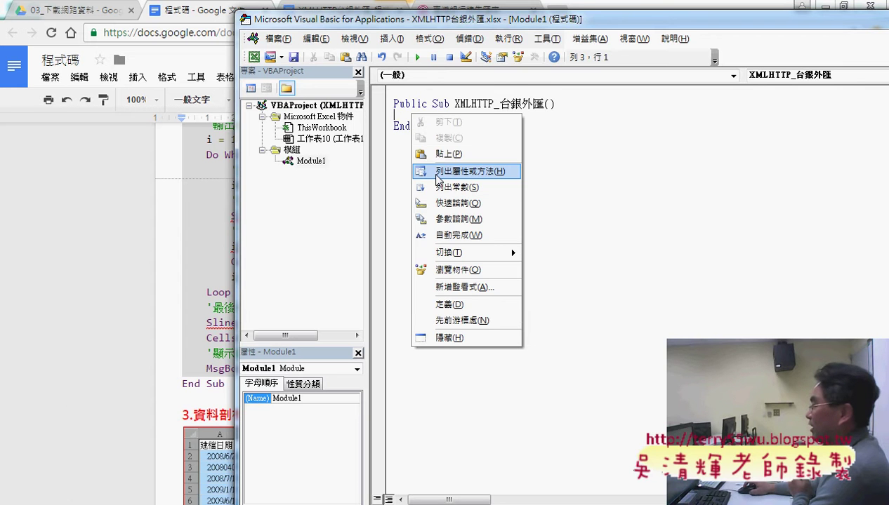
{"action": "left_click", "coordinate": [523, 228]}
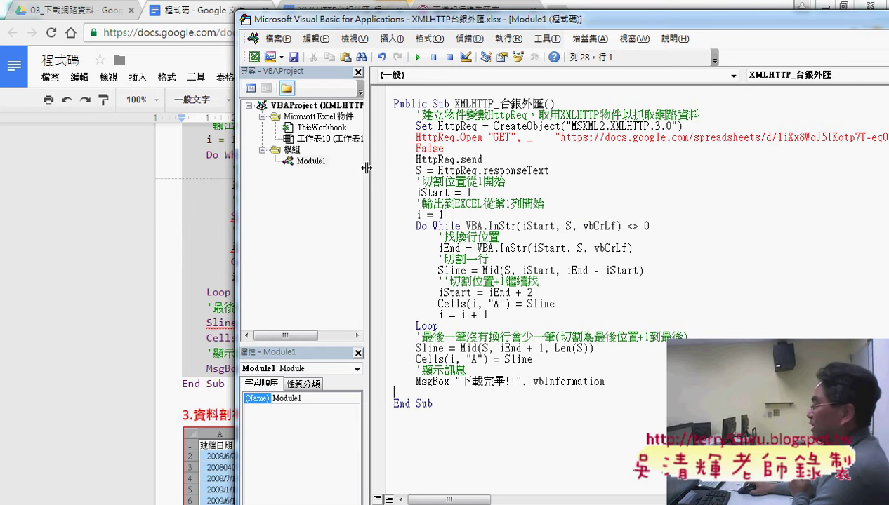
{"action": "left_click_drag", "start_coordinate": [366, 167], "coordinate": [289, 166]}
{"action": "left_click_drag", "start_coordinate": [340, 26], "coordinate": [200, 26]}
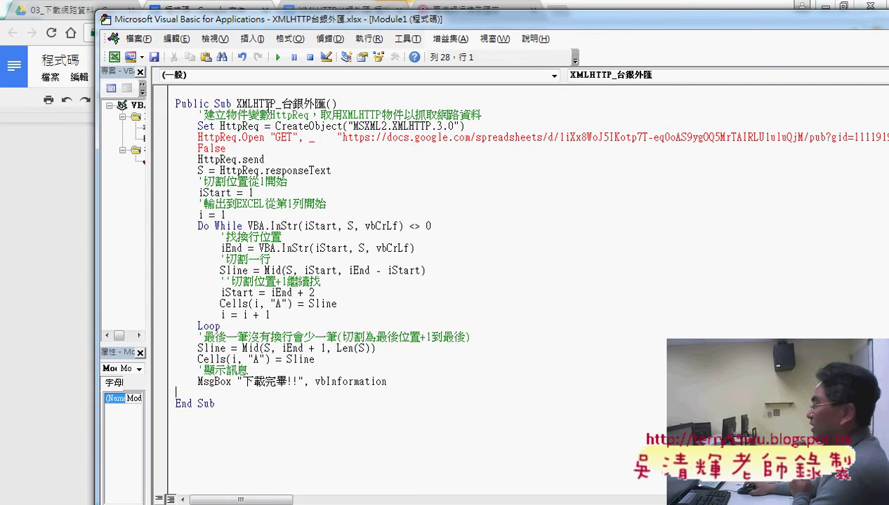
Break the HttpReq.Open line after the underscore and select the Google Docs URL
{"action": "left_click", "coordinate": [322, 138]}
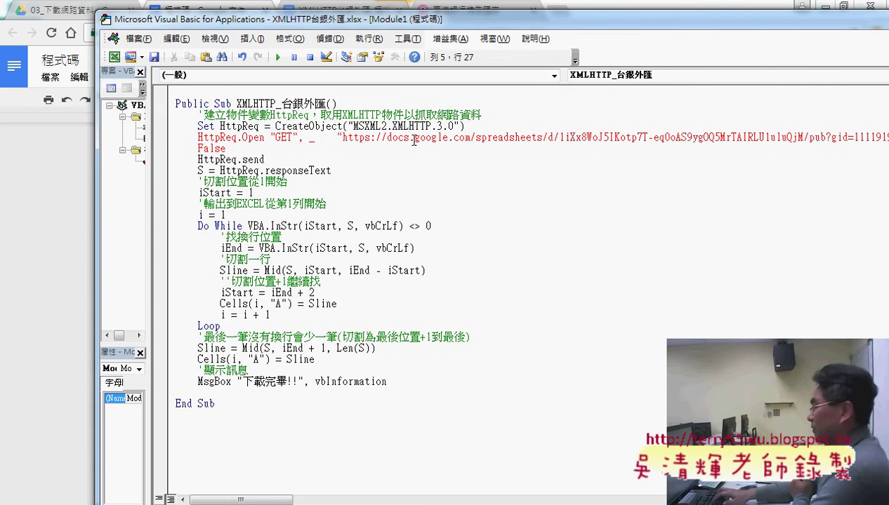
{"action": "key", "text": "Return"}
{"action": "left_click", "coordinate": [333, 139]}
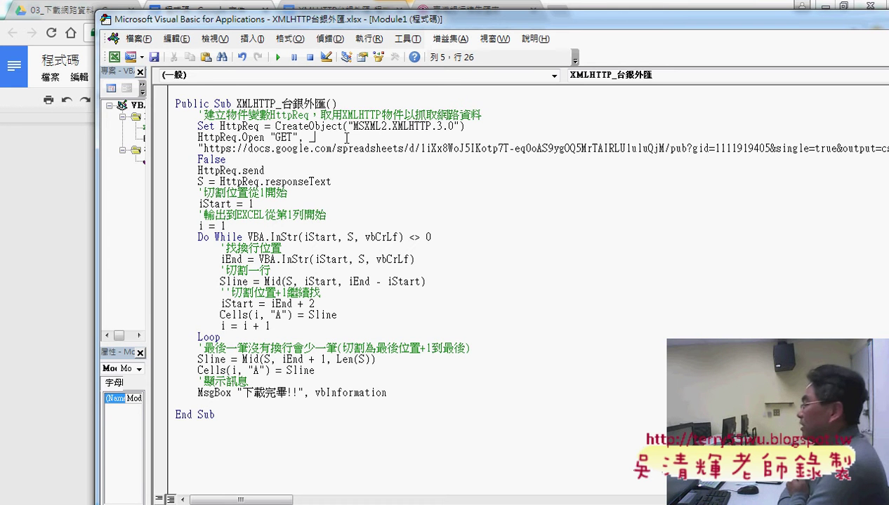
{"action": "left_click", "coordinate": [347, 206]}
{"action": "left_click_drag", "start_coordinate": [204, 148], "coordinate": [870, 148]}
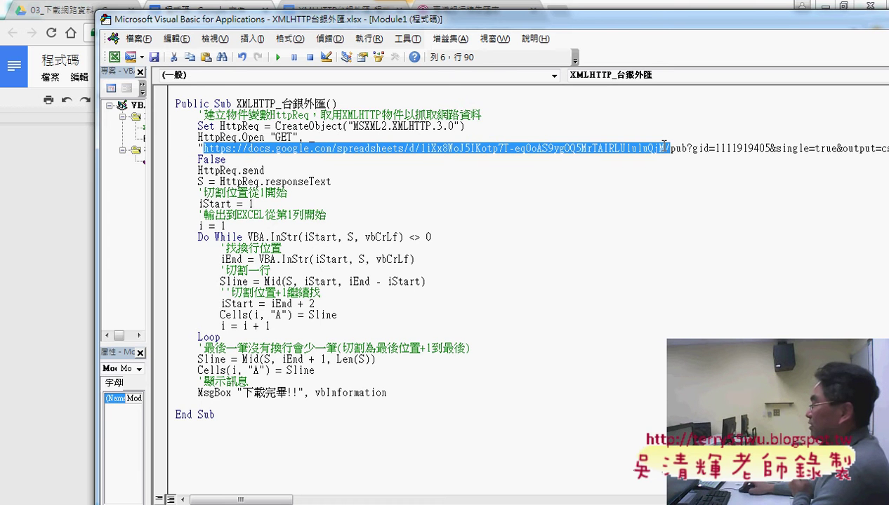
{"action": "left_click_drag", "start_coordinate": [702, 20], "coordinate": [590, 20]}
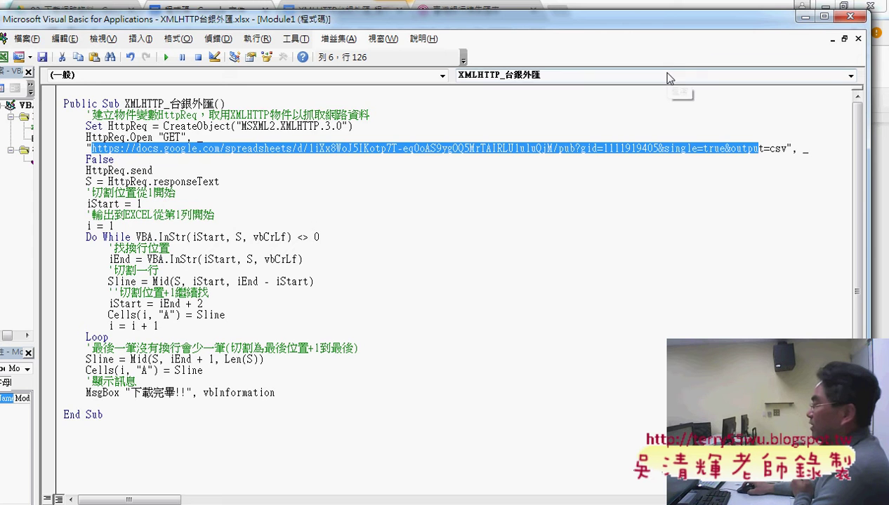
{"action": "left_click_drag", "start_coordinate": [588, 26], "coordinate": [622, 49]}
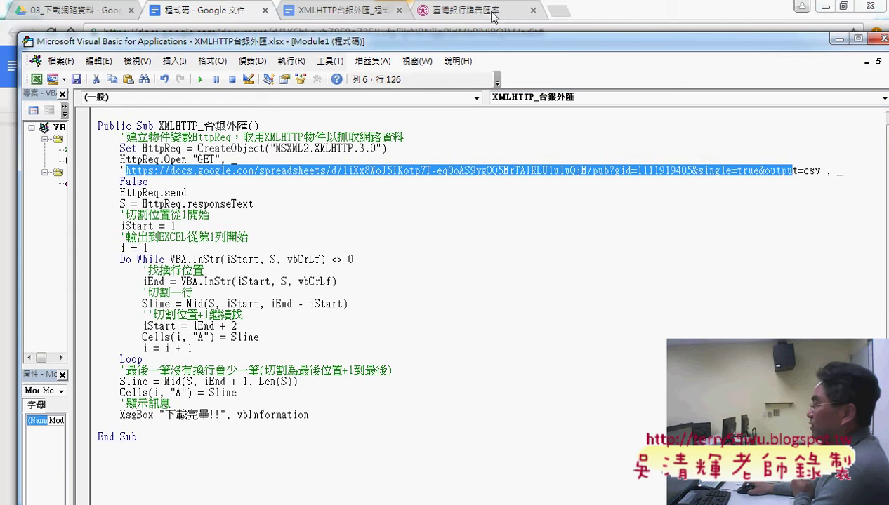
Copy the Bank of Taiwan rate page address from Chrome's address bar
{"action": "left_click", "coordinate": [398, 29]}
{"action": "left_click", "coordinate": [281, 37]}
{"action": "right_click", "coordinate": [182, 33]}
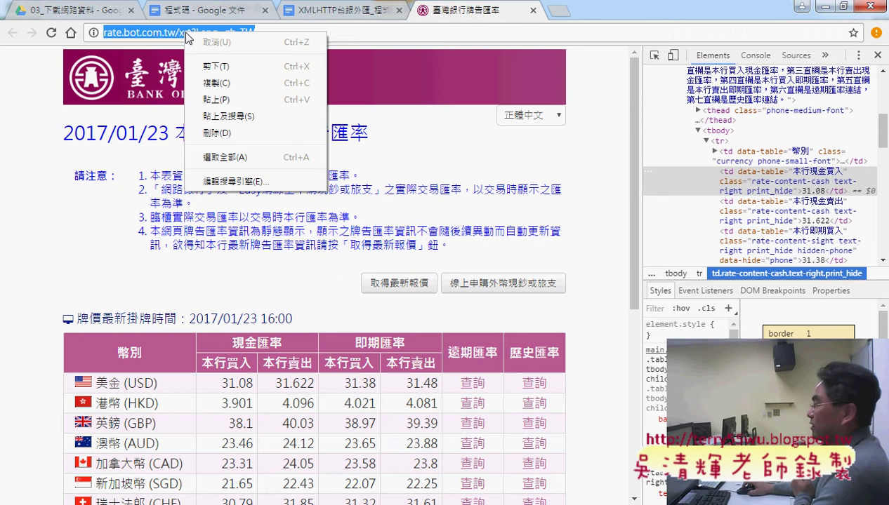
{"action": "left_click", "coordinate": [224, 84]}
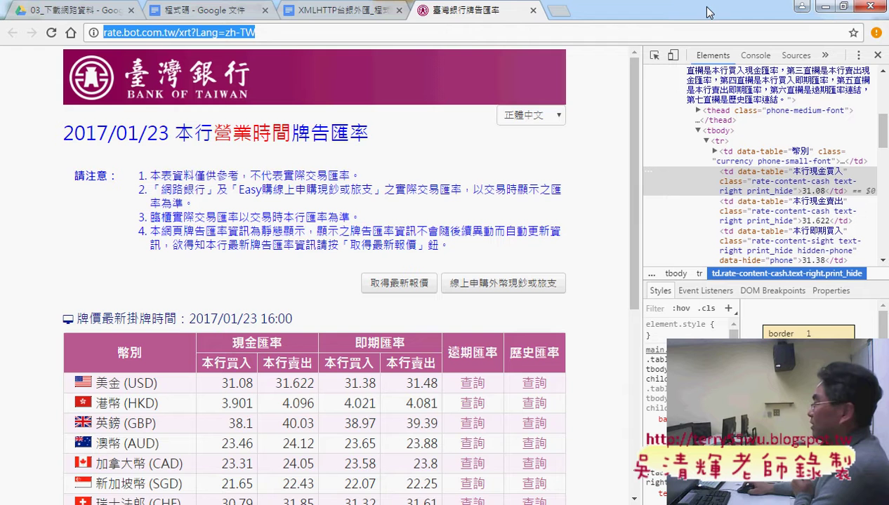
{"action": "left_click", "coordinate": [825, 6]}
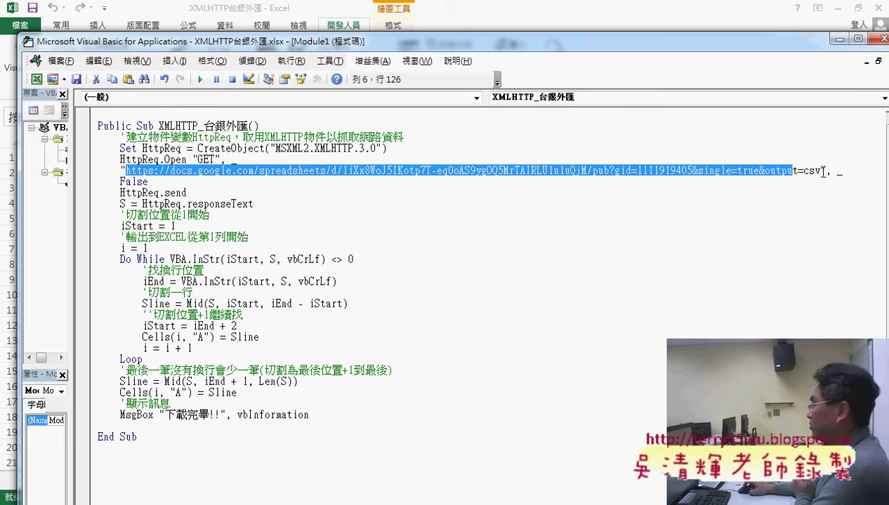
{"action": "left_click_drag", "start_coordinate": [822, 172], "coordinate": [130, 171]}
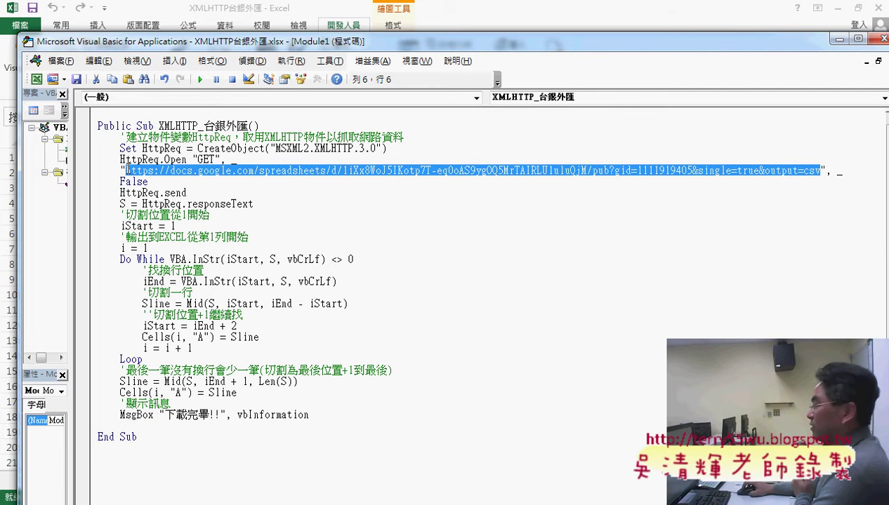
{"action": "right_click", "coordinate": [169, 170]}
{"action": "left_click", "coordinate": [200, 209]}
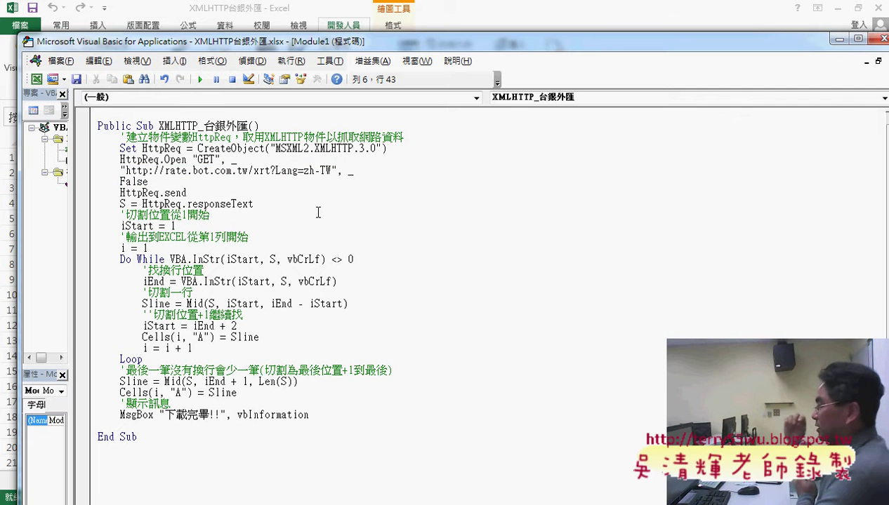
{"action": "left_click", "coordinate": [333, 225]}
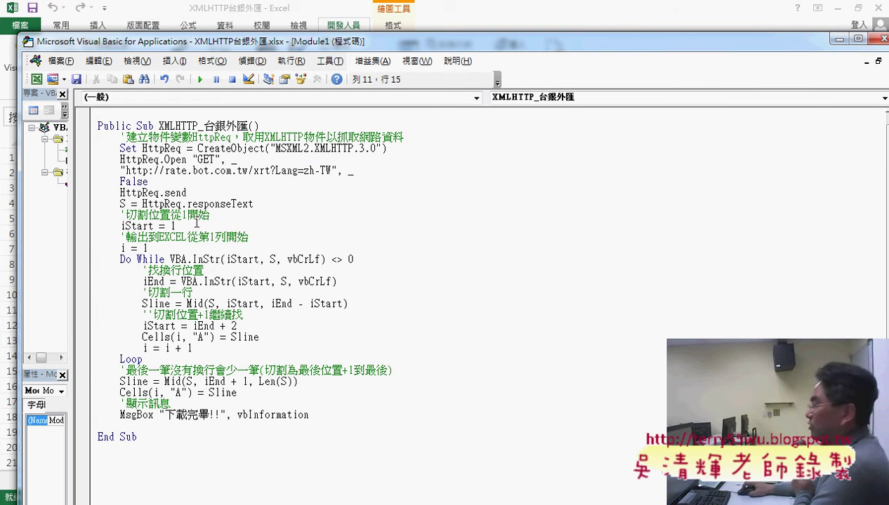
{"action": "double_click", "coordinate": [123, 203]}
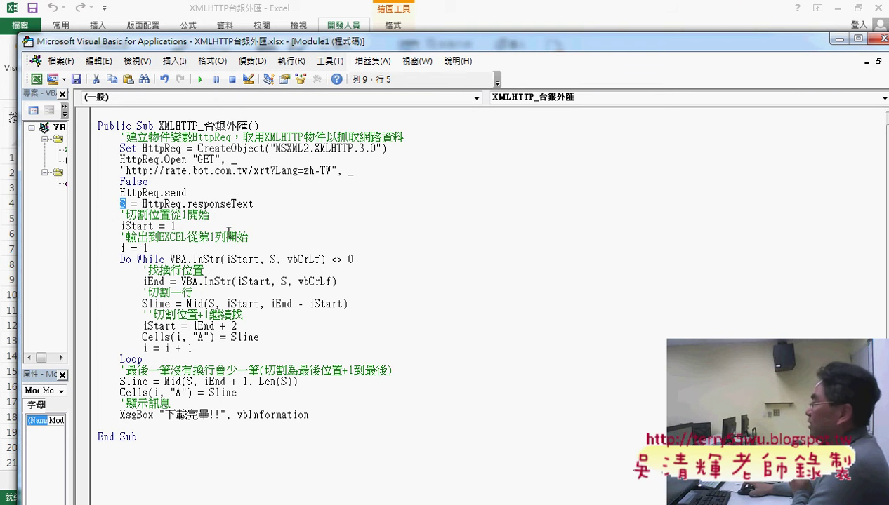
Clear the old rate values in Excel cells B4:E21
{"action": "left_click_drag", "start_coordinate": [357, 49], "coordinate": [598, 50]}
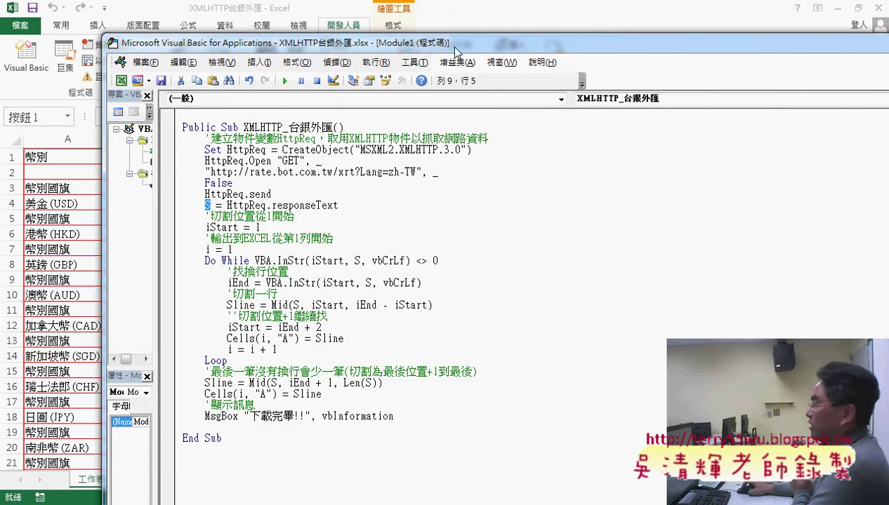
{"action": "left_click_drag", "start_coordinate": [137, 204], "coordinate": [302, 464]}
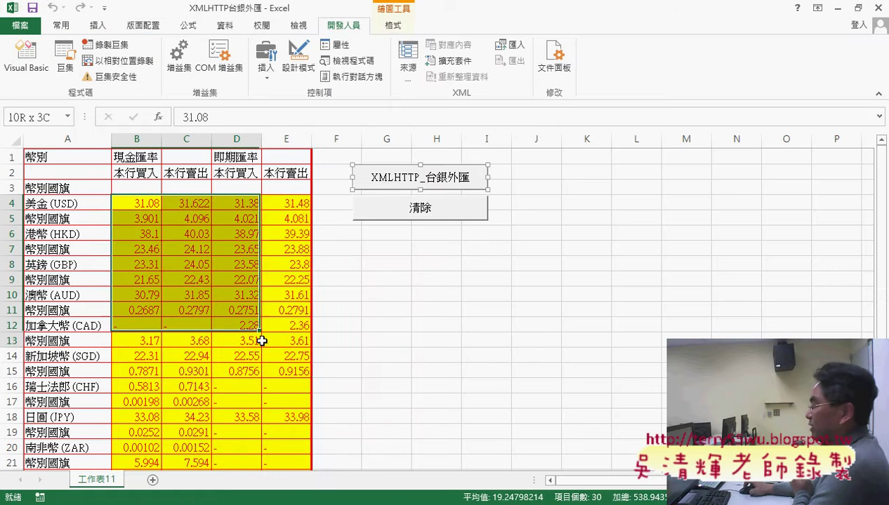
{"action": "key", "text": "Delete"}
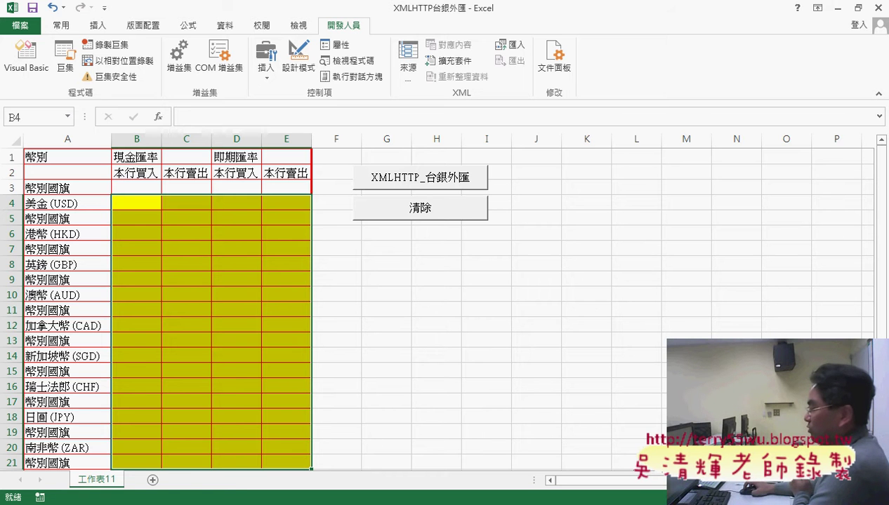
Open the Bank of Taiwan page source via 檢視網頁原始碼 and scroll to the USD rate cells
{"action": "left_click", "coordinate": [140, 450]}
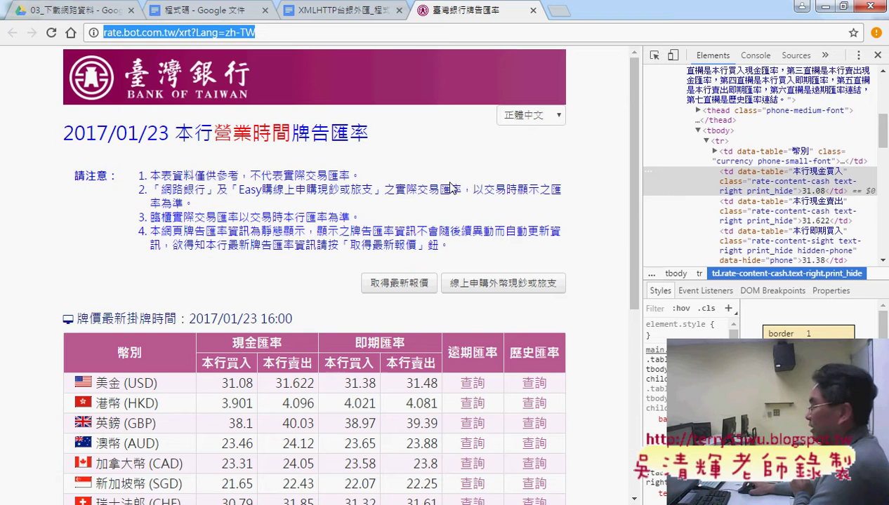
{"action": "right_click", "coordinate": [597, 102]}
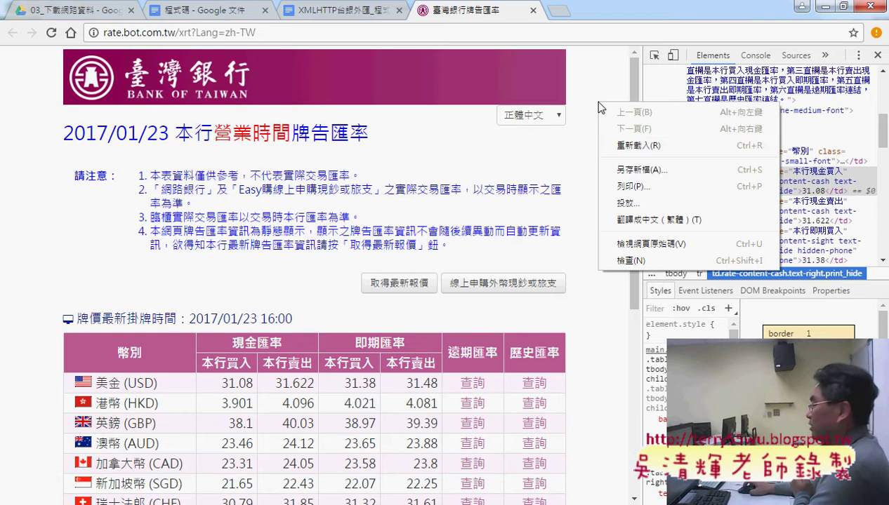
{"action": "left_click", "coordinate": [644, 246]}
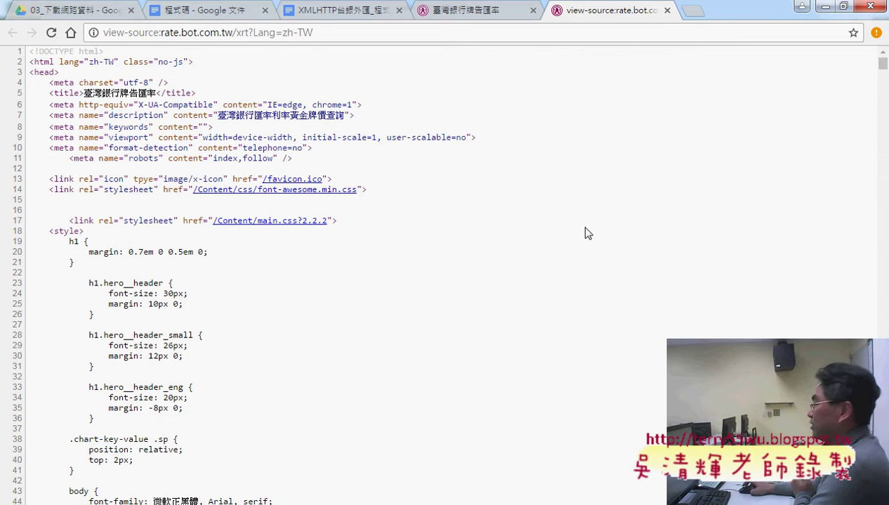
{"action": "left_click_drag", "start_coordinate": [884, 65], "coordinate": [879, 128]}
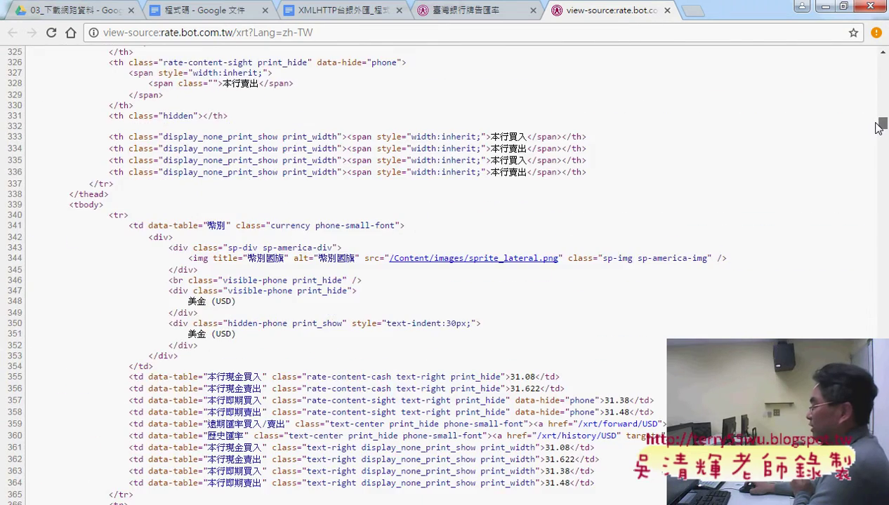
{"action": "left_click_drag", "start_coordinate": [878, 128], "coordinate": [877, 132]}
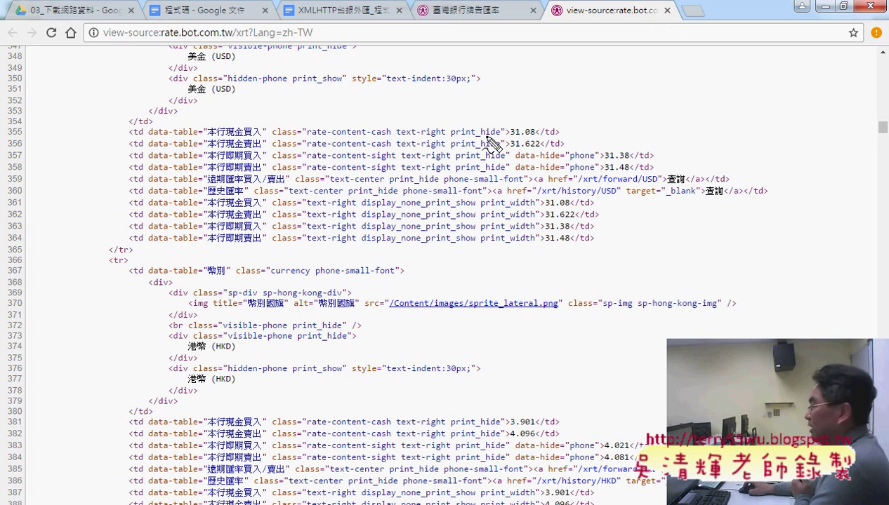
Underline line 361's td tag, class text and rate values in red, with arrows pointing at them
{"action": "left_click_drag", "start_coordinate": [485, 136], "coordinate": [497, 135]}
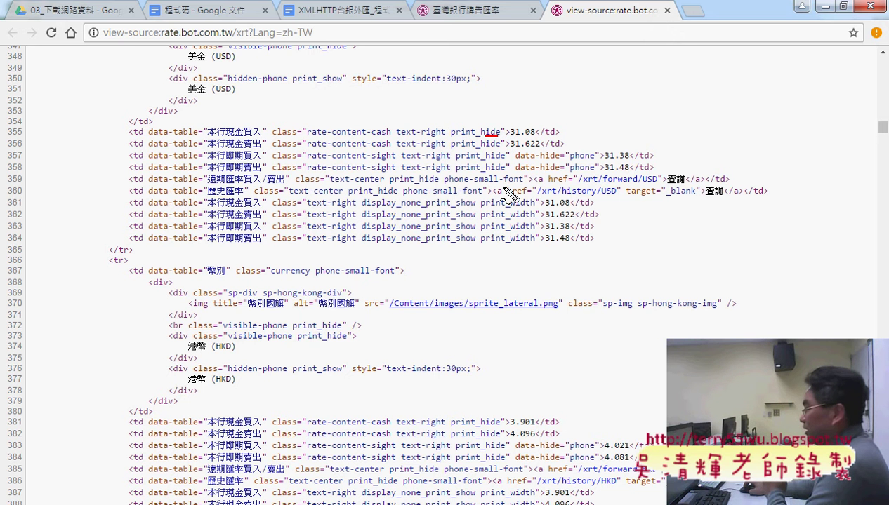
{"action": "left_click_drag", "start_coordinate": [249, 191], "coordinate": [2, 190]}
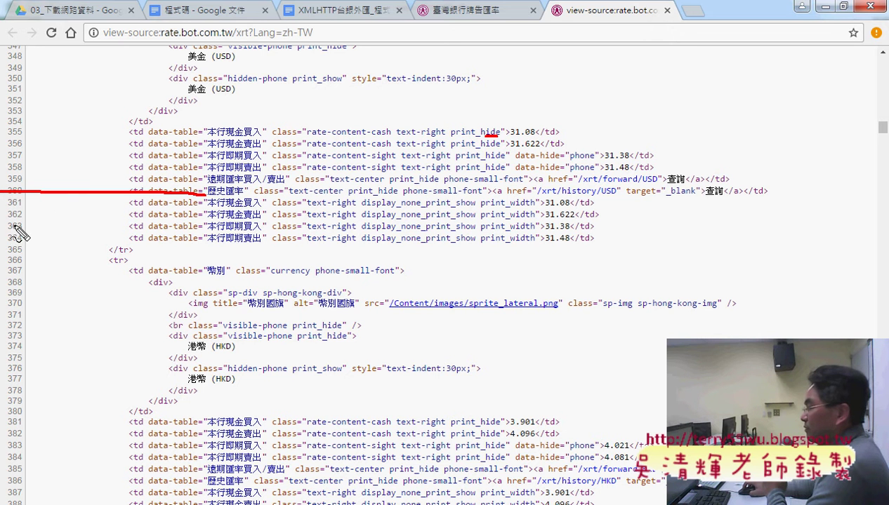
{"action": "left_click_drag", "start_coordinate": [22, 198], "coordinate": [16, 200]}
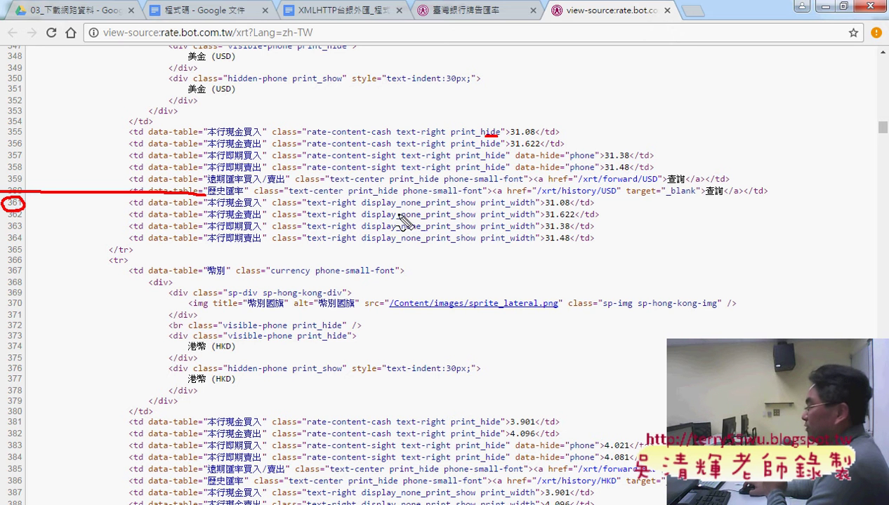
{"action": "left_click_drag", "start_coordinate": [307, 209], "coordinate": [539, 212]}
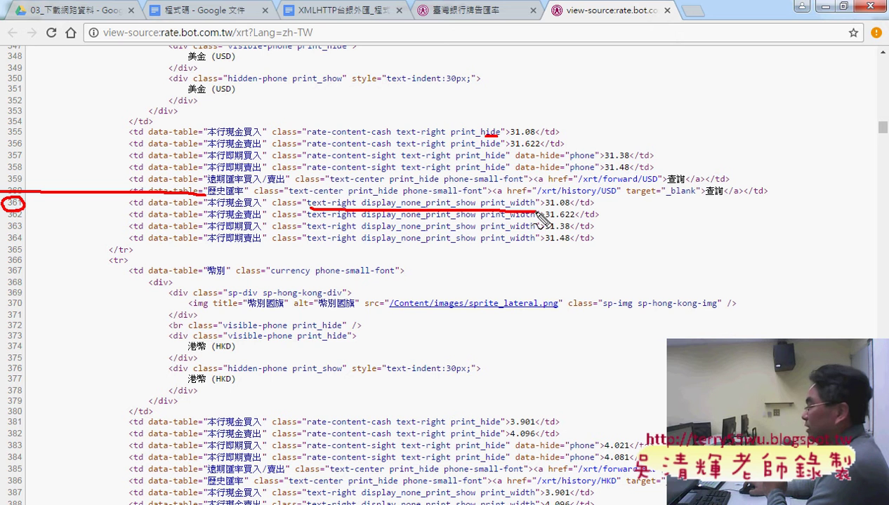
{"action": "left_click_drag", "start_coordinate": [308, 219], "coordinate": [536, 222]}
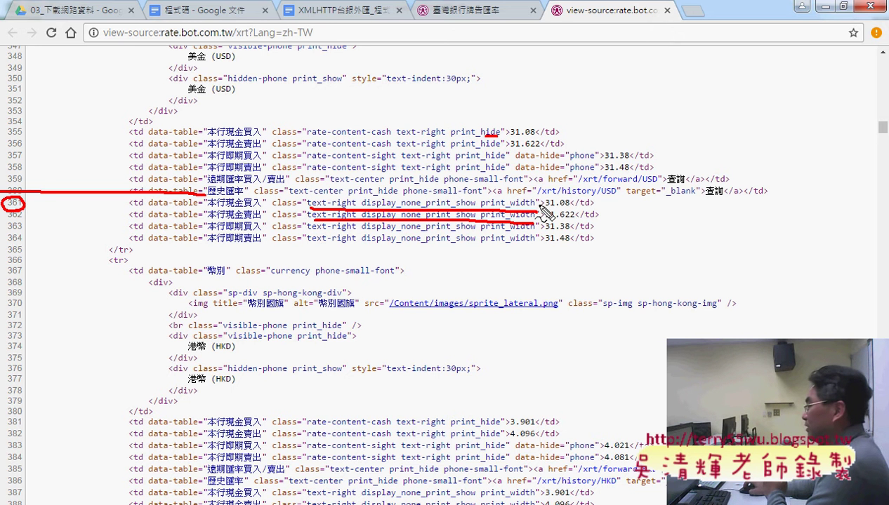
{"action": "left_click_drag", "start_coordinate": [543, 207], "coordinate": [591, 208]}
{"action": "mouse_move", "coordinate": [663, 219]}
{"action": "left_mouse_down"}
{"action": "mouse_move", "coordinate": [720, 223]}
{"action": "mouse_move", "coordinate": [693, 223]}
{"action": "left_mouse_up"}
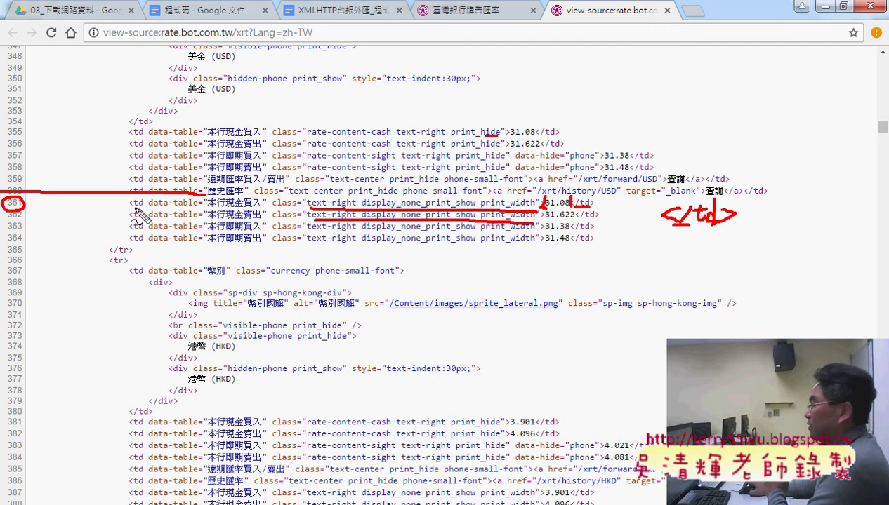
{"action": "left_click_drag", "start_coordinate": [130, 208], "coordinate": [145, 208]}
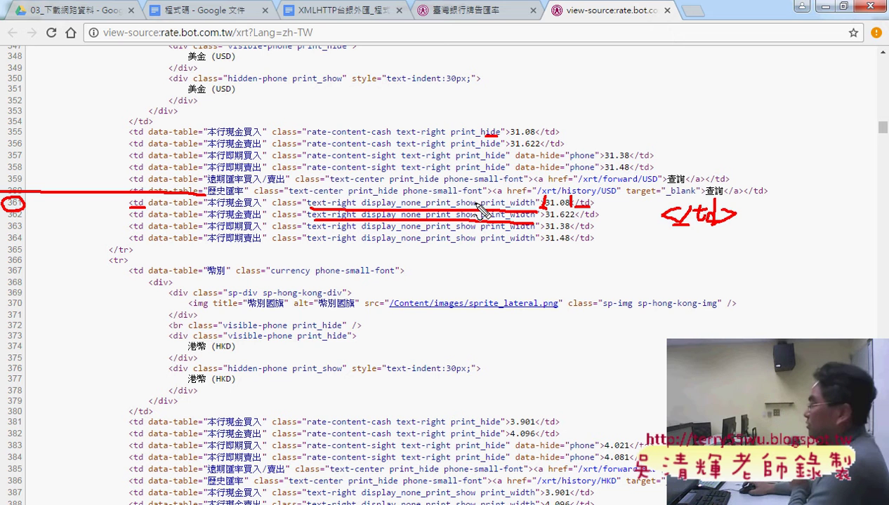
{"action": "left_click_drag", "start_coordinate": [400, 169], "coordinate": [406, 198]}
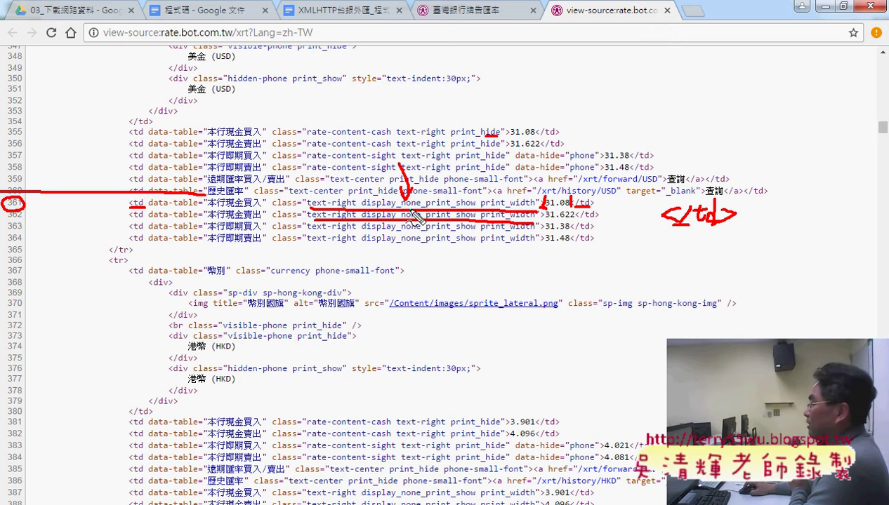
{"action": "left_click_drag", "start_coordinate": [307, 199], "coordinate": [309, 214]}
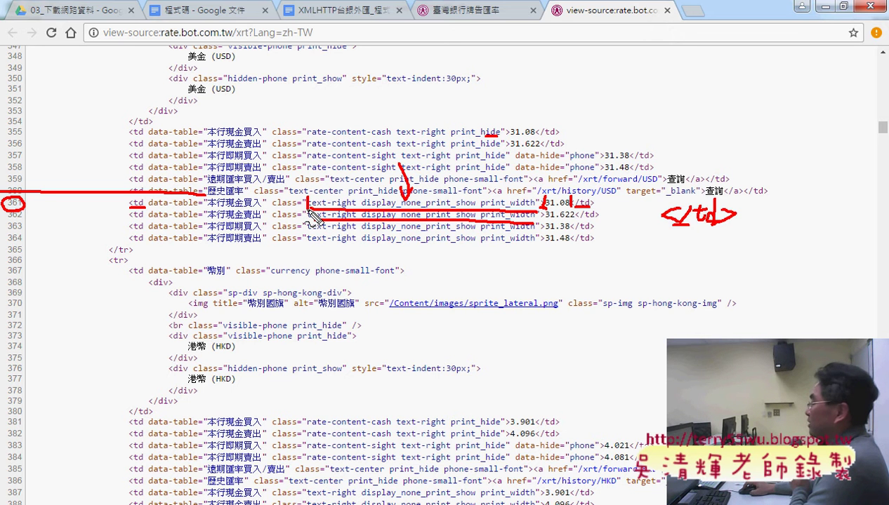
Add a red 2, a box around </td> and rate-label underlines, then clear all pen marks
{"action": "left_click_drag", "start_coordinate": [262, 149], "coordinate": [315, 187]}
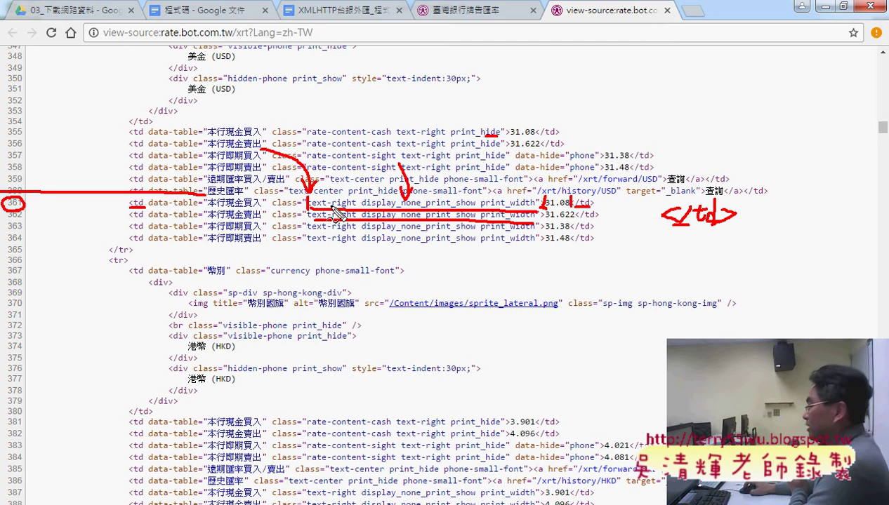
{"action": "left_click_drag", "start_coordinate": [533, 198], "coordinate": [534, 210]}
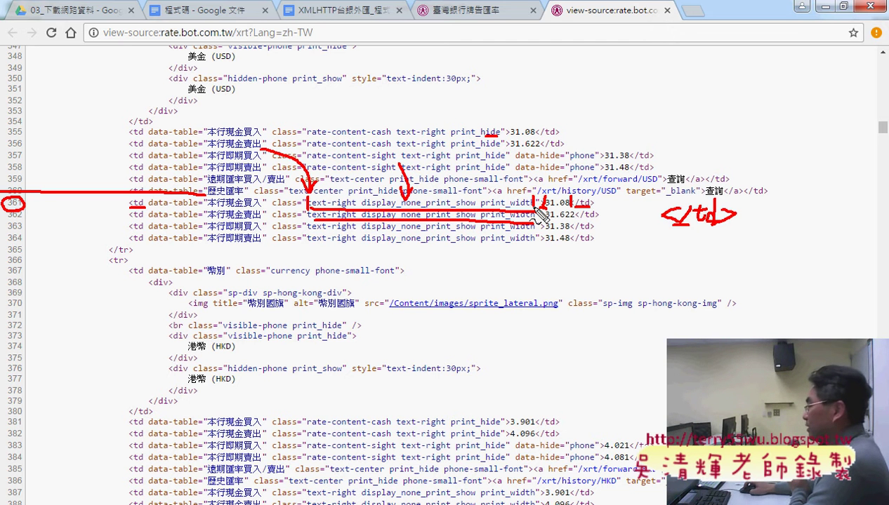
{"action": "left_click_drag", "start_coordinate": [535, 169], "coordinate": [546, 180]}
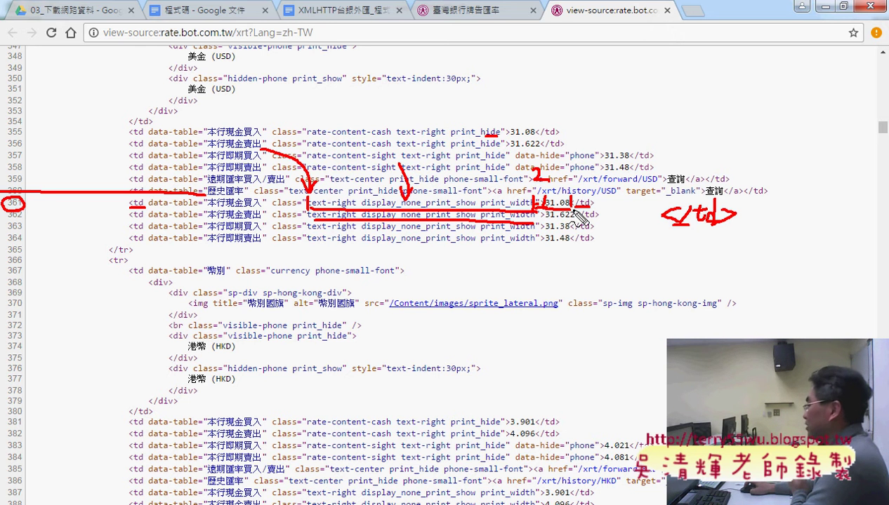
{"action": "left_click_drag", "start_coordinate": [669, 242], "coordinate": [671, 247]}
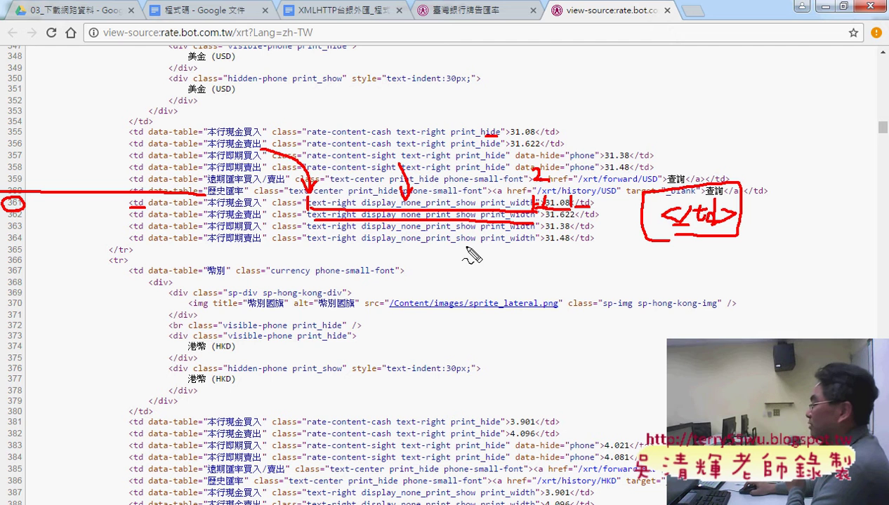
{"action": "mouse_move", "coordinate": [228, 208]}
{"action": "left_mouse_down"}
{"action": "mouse_move", "coordinate": [261, 208]}
{"action": "mouse_move", "coordinate": [261, 243]}
{"action": "left_mouse_up"}
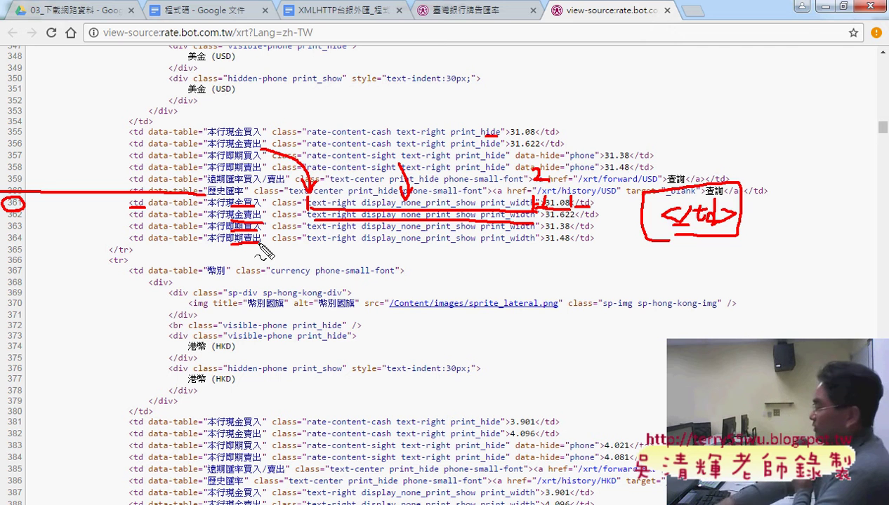
{"action": "key", "text": "Escape"}
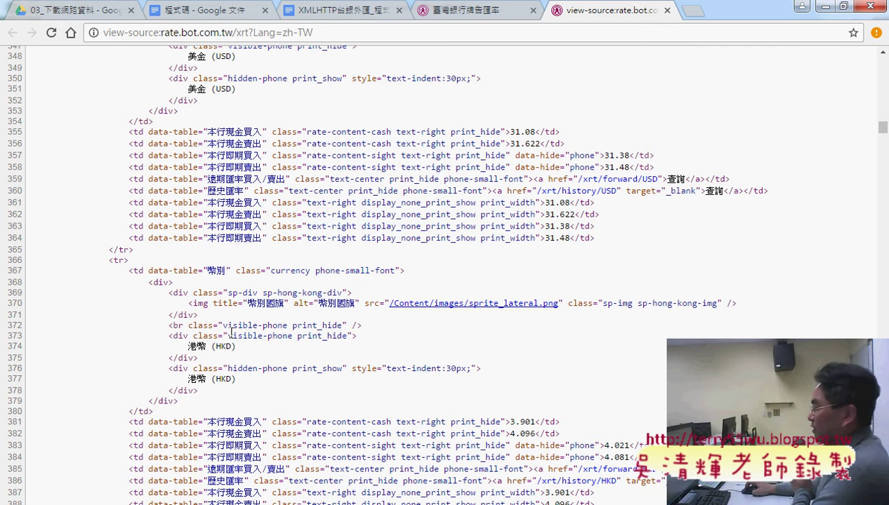
Return to Excel and select rate columns B through E and the USD row 4
{"action": "left_click", "coordinate": [174, 393]}
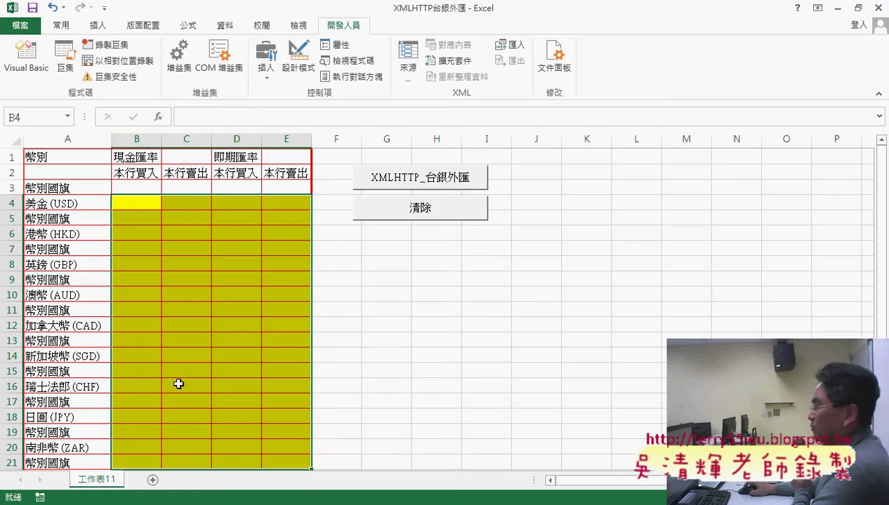
{"action": "left_click", "coordinate": [128, 137]}
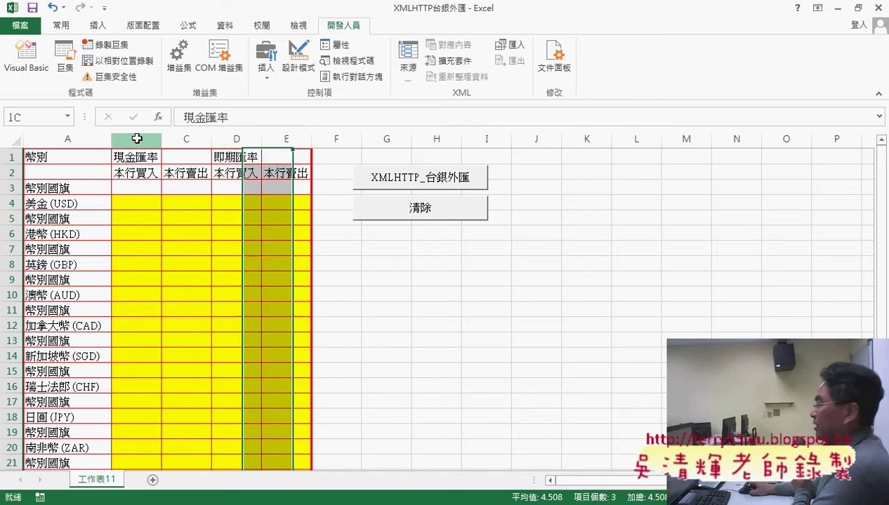
{"action": "left_click_drag", "start_coordinate": [137, 138], "coordinate": [280, 139]}
{"action": "left_click", "coordinate": [12, 202]}
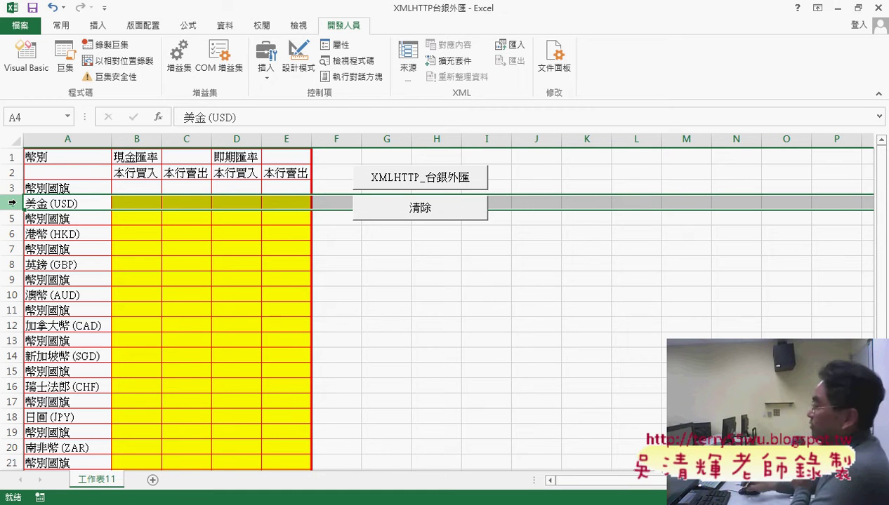
Open the XMLHTTP button's assigned macro XMLHTTP_台銀外匯 in the VBA editor beside the sheet
{"action": "right_click", "coordinate": [409, 177]}
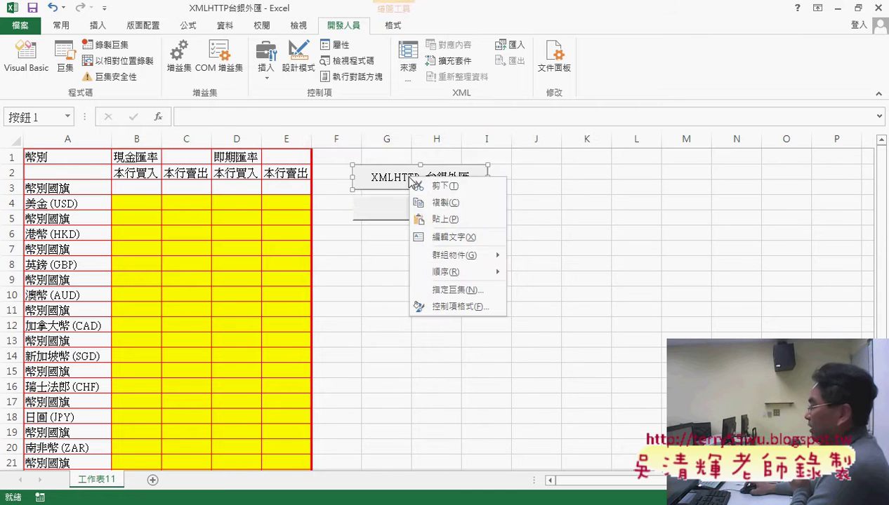
{"action": "left_click", "coordinate": [456, 292]}
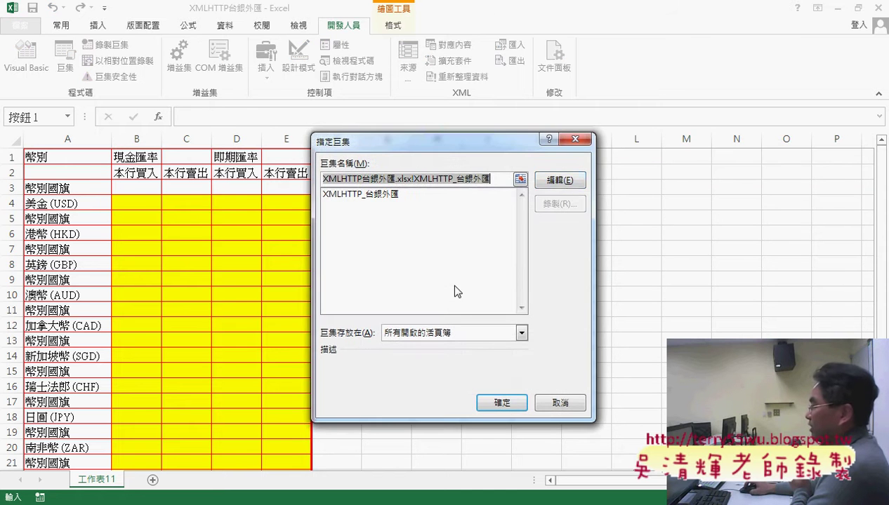
{"action": "left_click", "coordinate": [555, 183]}
{"action": "left_click_drag", "start_coordinate": [509, 42], "coordinate": [609, 12]}
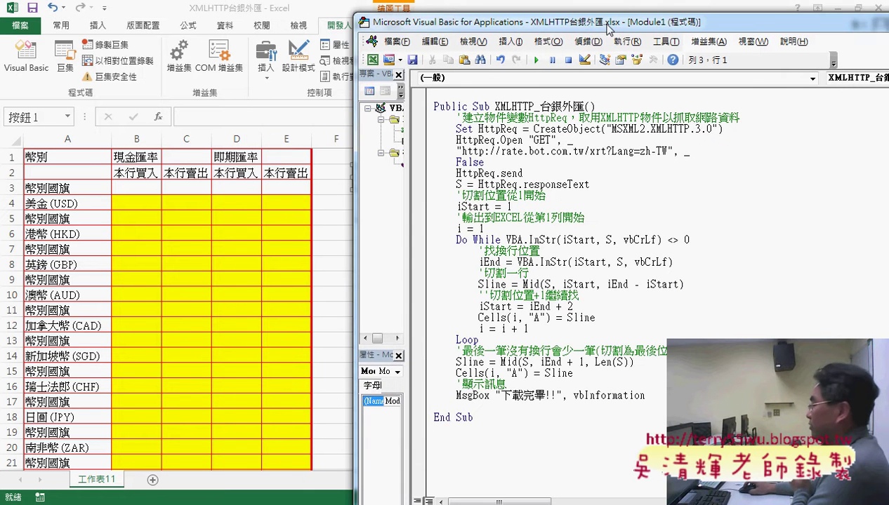
Change the row counter's starting value from i = 1 to i = 4
{"action": "double_click", "coordinate": [467, 173]}
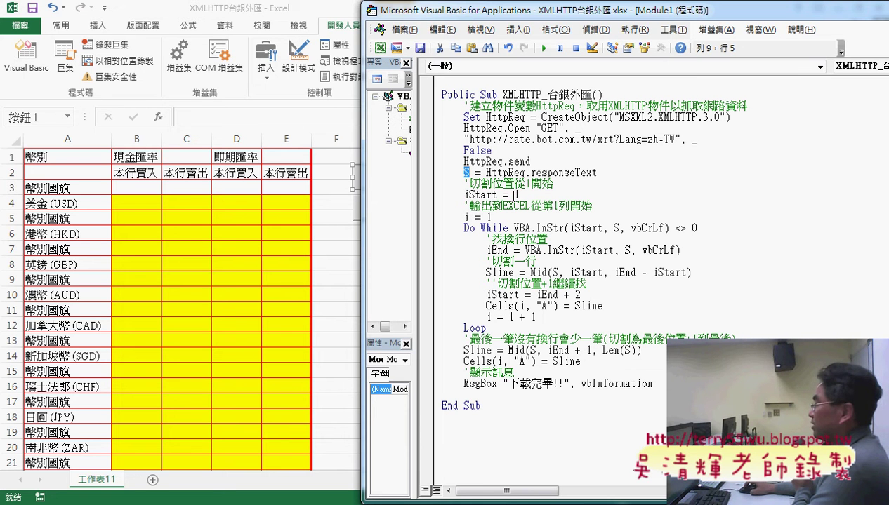
{"action": "double_click", "coordinate": [517, 195]}
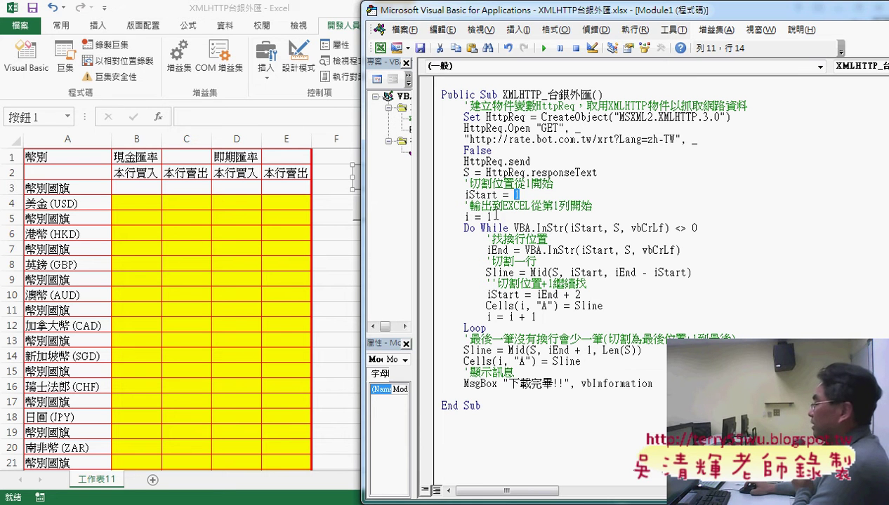
{"action": "double_click", "coordinate": [489, 217]}
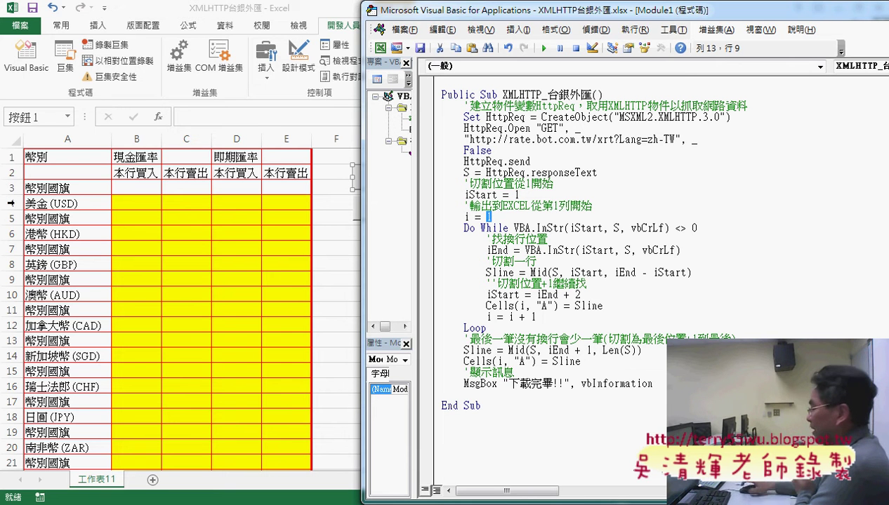
{"action": "type", "text": "4"}
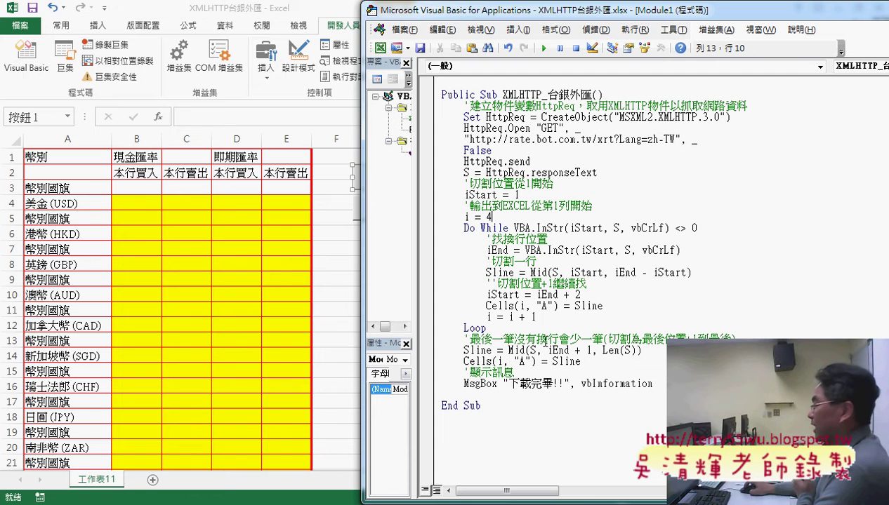
{"action": "left_click_drag", "start_coordinate": [537, 317], "coordinate": [520, 317]}
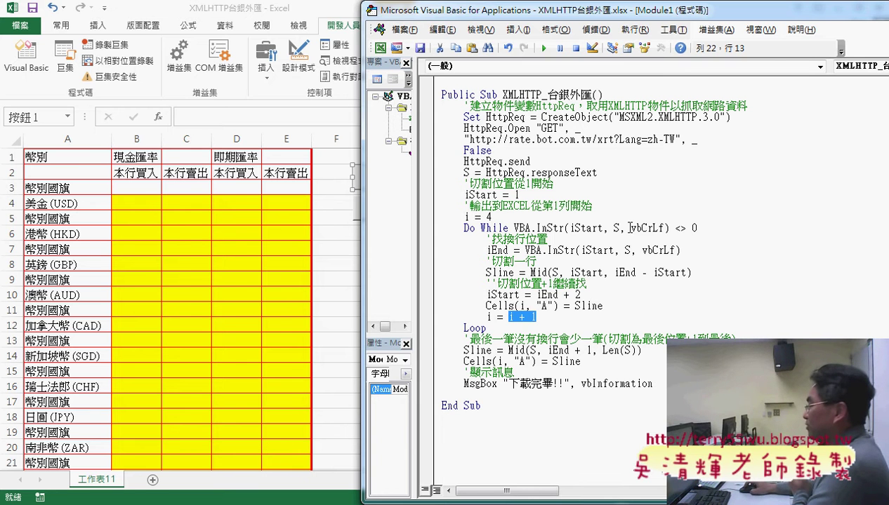
{"action": "left_click_drag", "start_coordinate": [630, 228], "coordinate": [665, 228]}
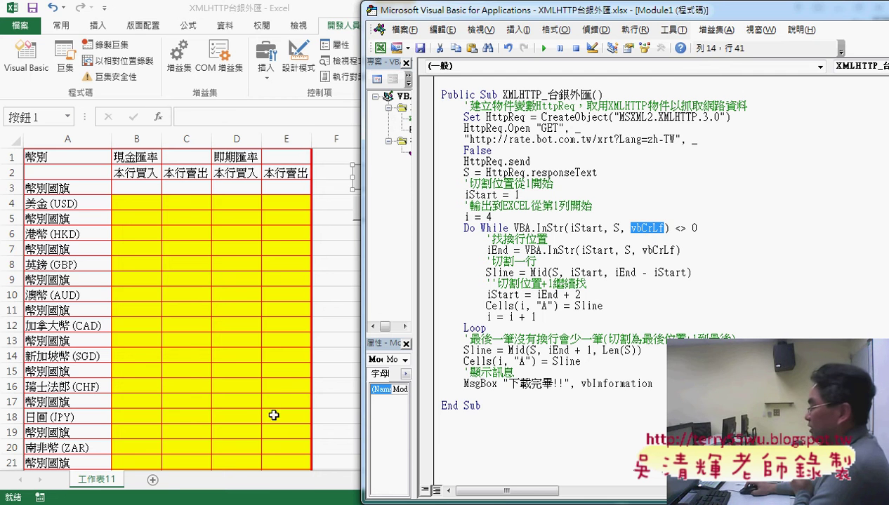
Replace vbCrLf in the Do While condition with "text-right display_none_print_show print_width" copied from the page source
{"action": "key", "text": "alt+Tab"}
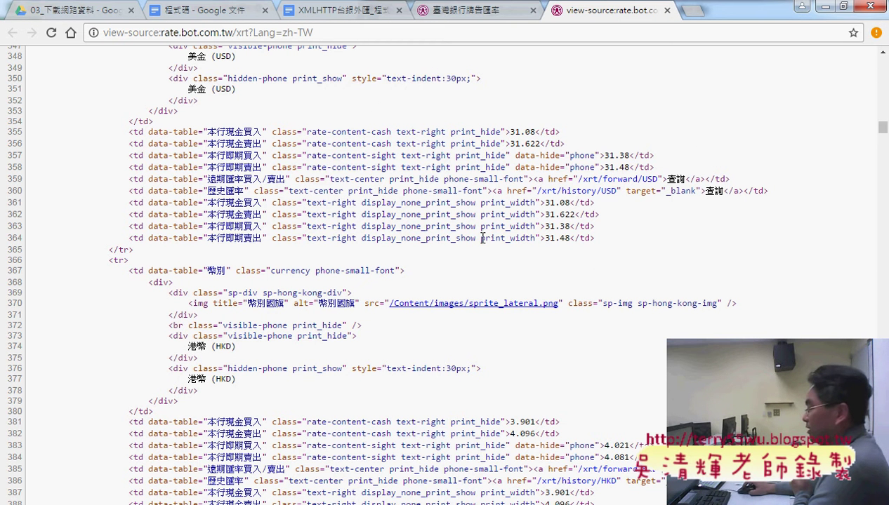
{"action": "left_click_drag", "start_coordinate": [306, 202], "coordinate": [536, 203]}
{"action": "key", "text": "ctrl+c"}
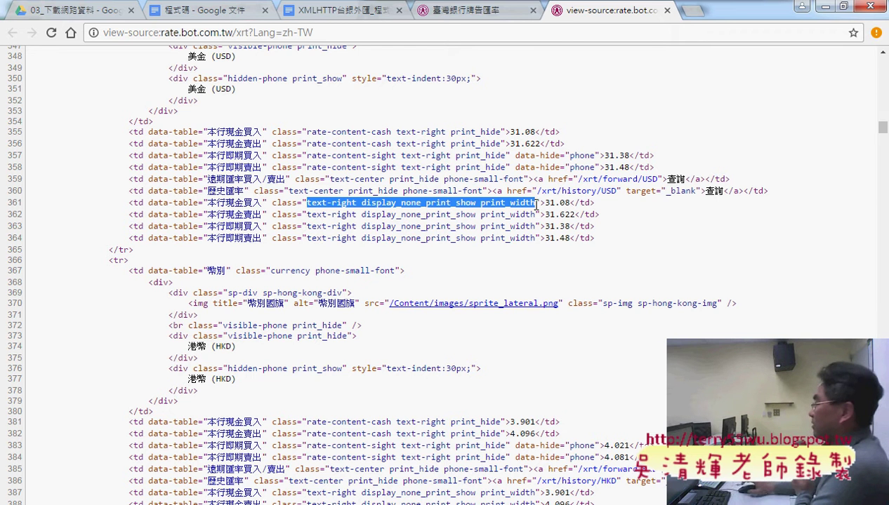
{"action": "left_click", "coordinate": [824, 6]}
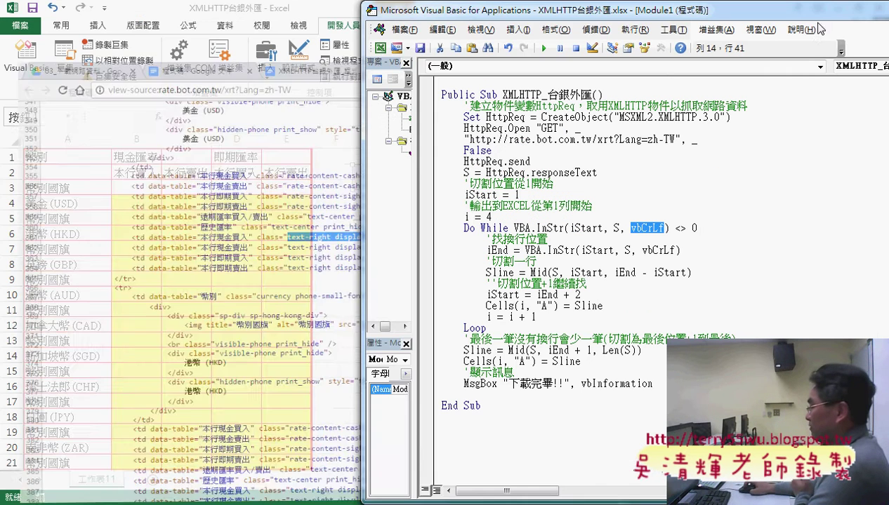
{"action": "type", "text": "\"\""}
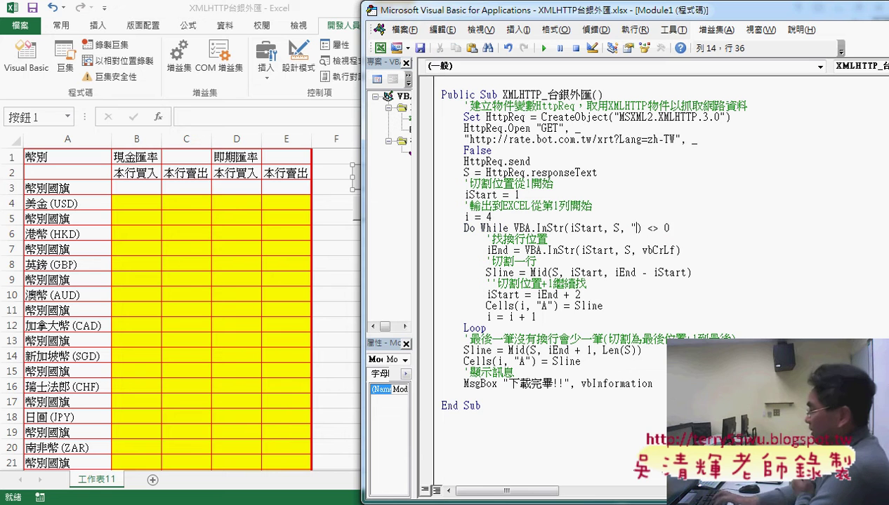
{"action": "key", "text": "Left"}
{"action": "key", "text": "ctrl+v"}
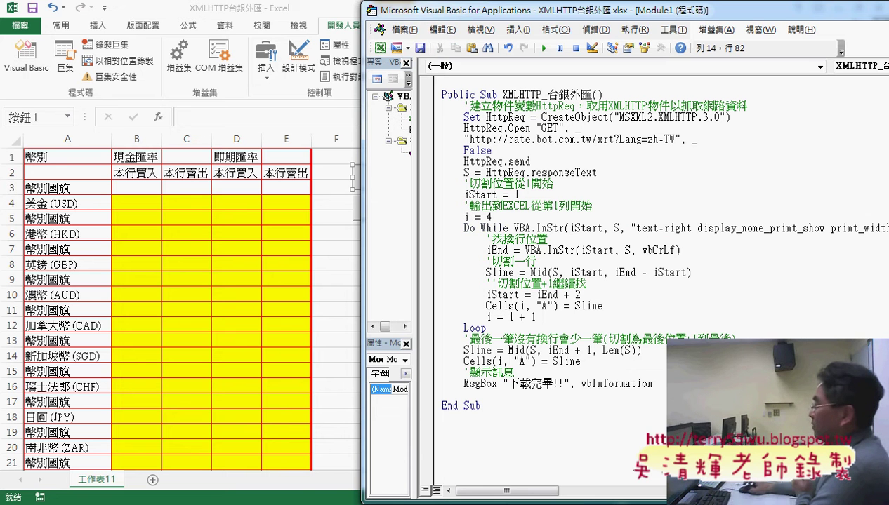
{"action": "left_click_drag", "start_coordinate": [592, 15], "coordinate": [310, 22]}
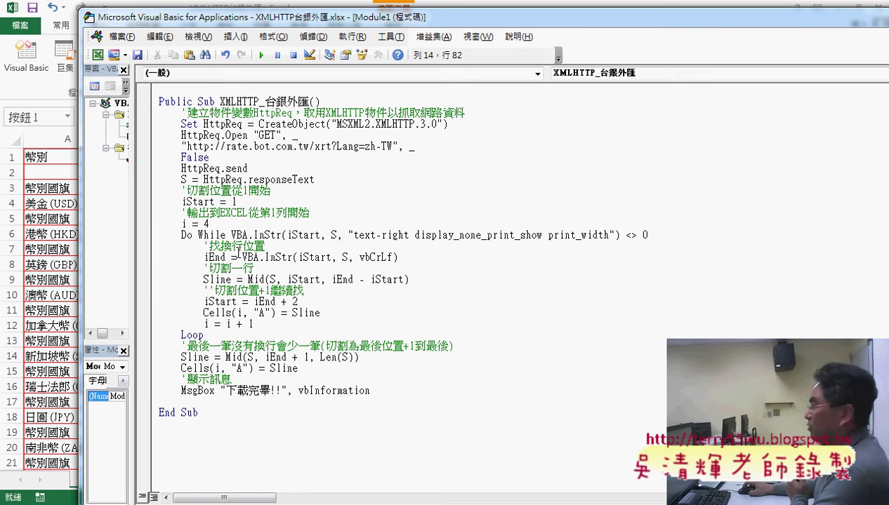
Duplicate the iEnd InStr line above itself and rename the copy's target to iStart
{"action": "left_click_drag", "start_coordinate": [204, 257], "coordinate": [380, 255]}
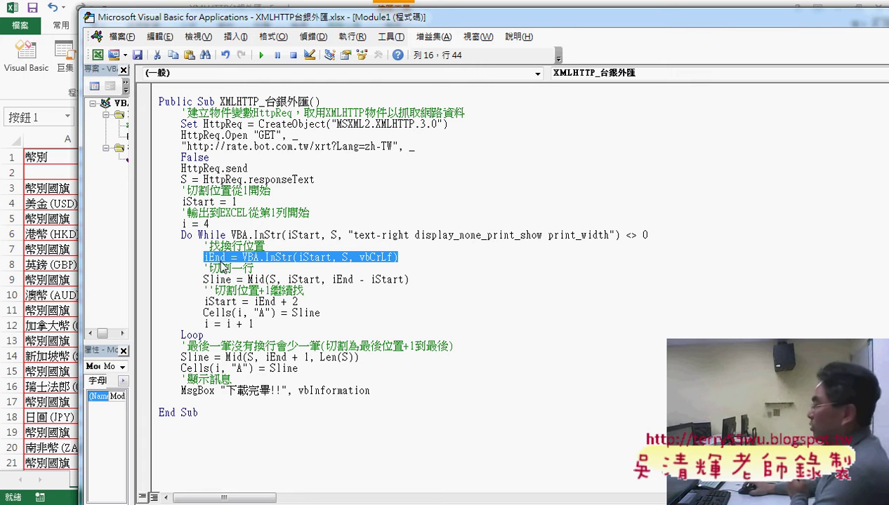
{"action": "left_click", "coordinate": [265, 246]}
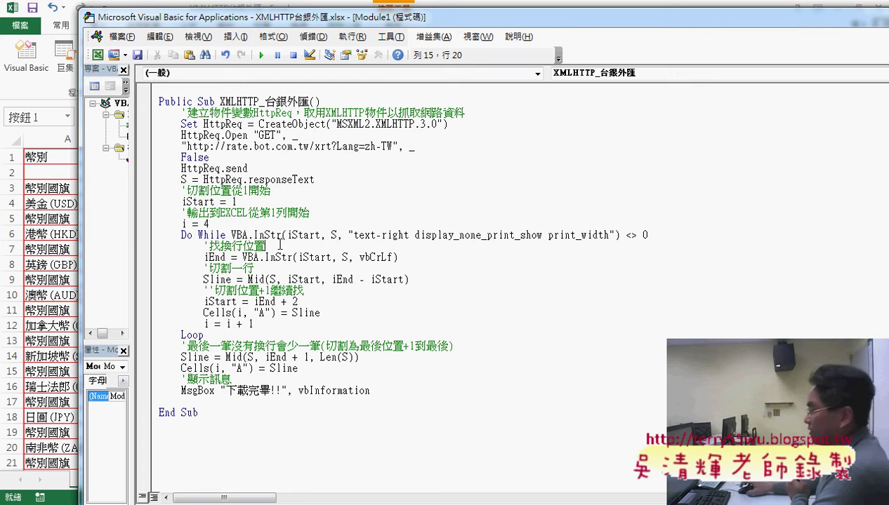
{"action": "key", "text": "Return"}
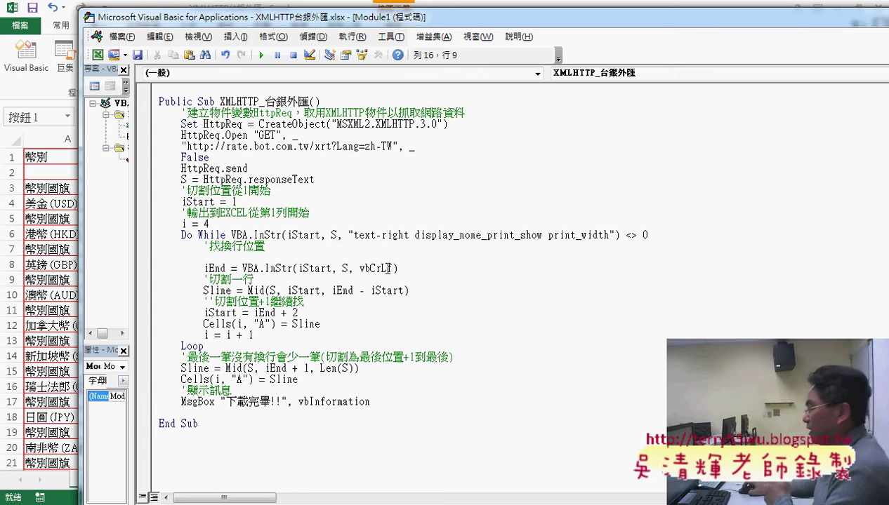
{"action": "left_click_drag", "start_coordinate": [398, 268], "coordinate": [226, 268]}
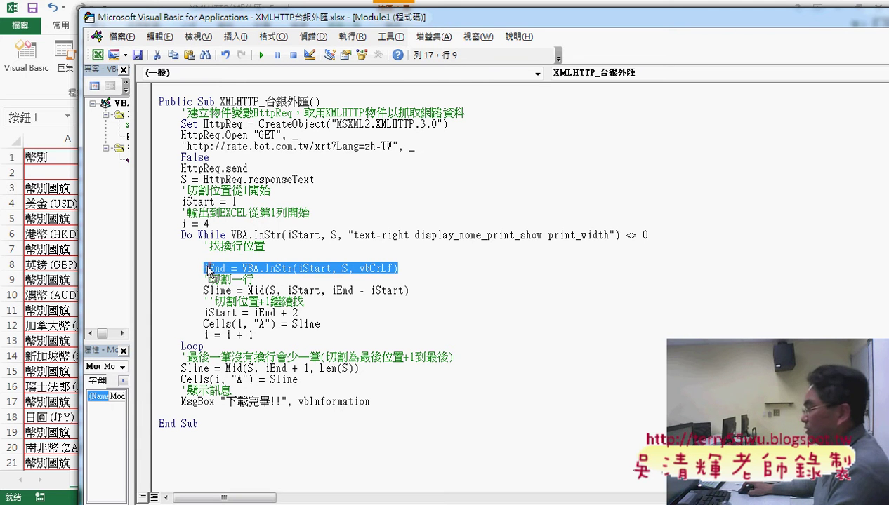
{"action": "key", "text": "ctrl+c"}
{"action": "left_click", "coordinate": [247, 258]}
{"action": "key", "text": "ctrl+v"}
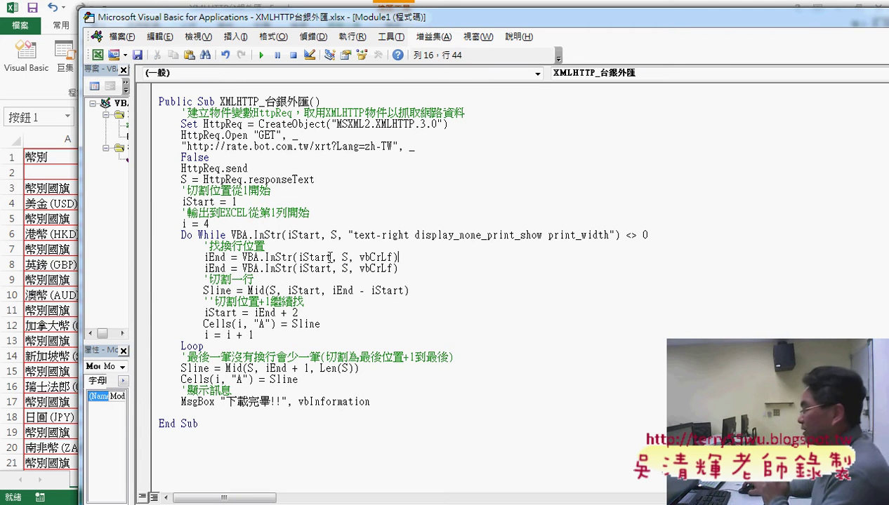
{"action": "left_click_drag", "start_coordinate": [331, 258], "coordinate": [298, 257]}
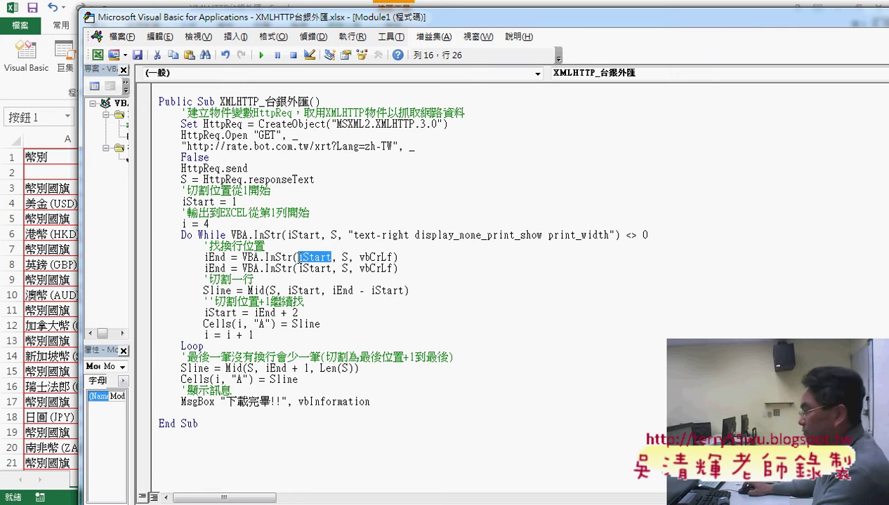
{"action": "left_click_drag", "start_coordinate": [226, 257], "coordinate": [204, 258]}
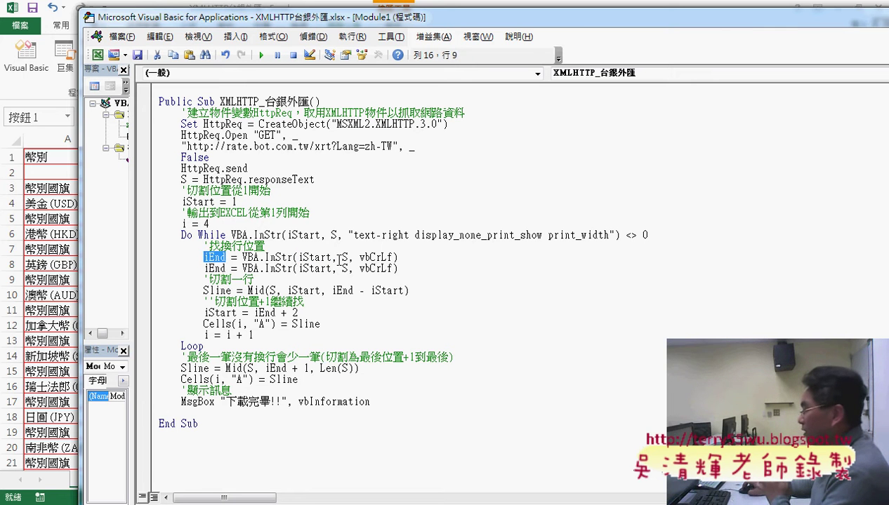
{"action": "type", "text": "iStart"}
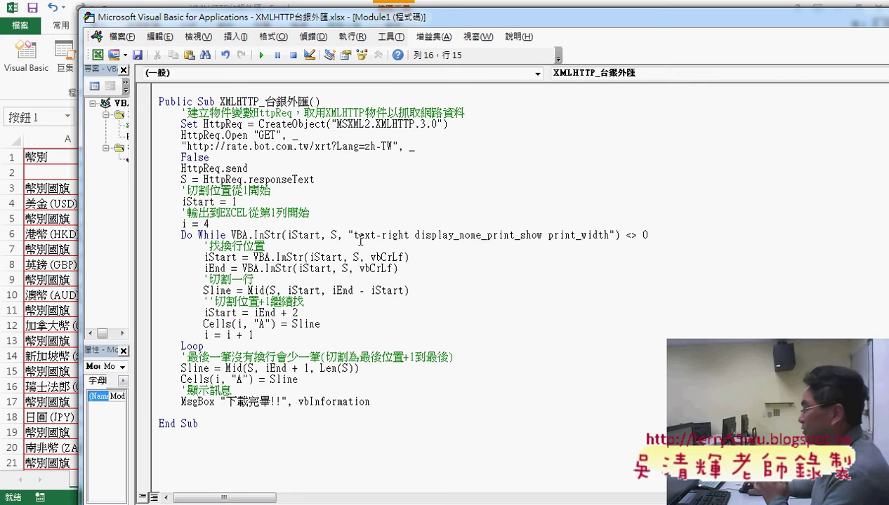
Make the new iStart line search for the text-right class string instead of vbCrLf
{"action": "left_click_drag", "start_coordinate": [347, 236], "coordinate": [617, 235]}
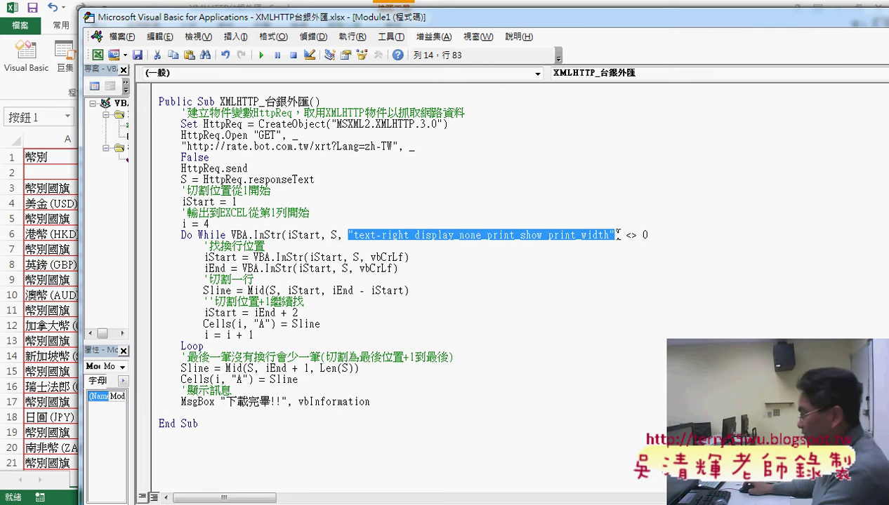
{"action": "key", "text": "ctrl+c"}
{"action": "double_click", "coordinate": [385, 258]}
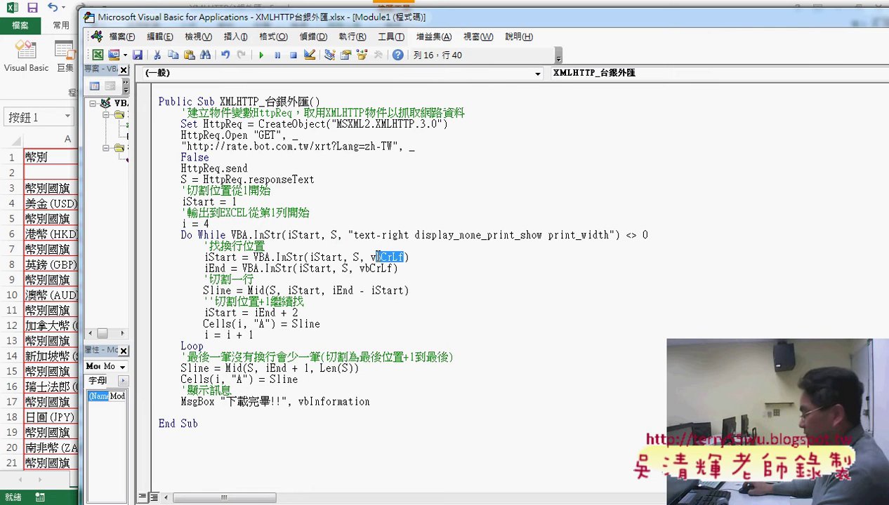
{"action": "key", "text": "ctrl+v"}
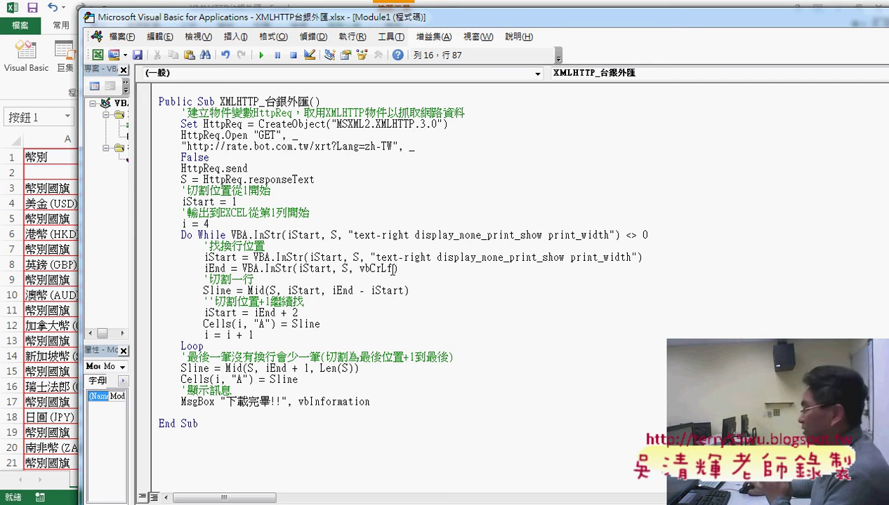
Replace vbCrLf on the iEnd line with empty quotes and copy </td> from the page source
{"action": "double_click", "coordinate": [372, 268]}
{"action": "type", "text": "\""}
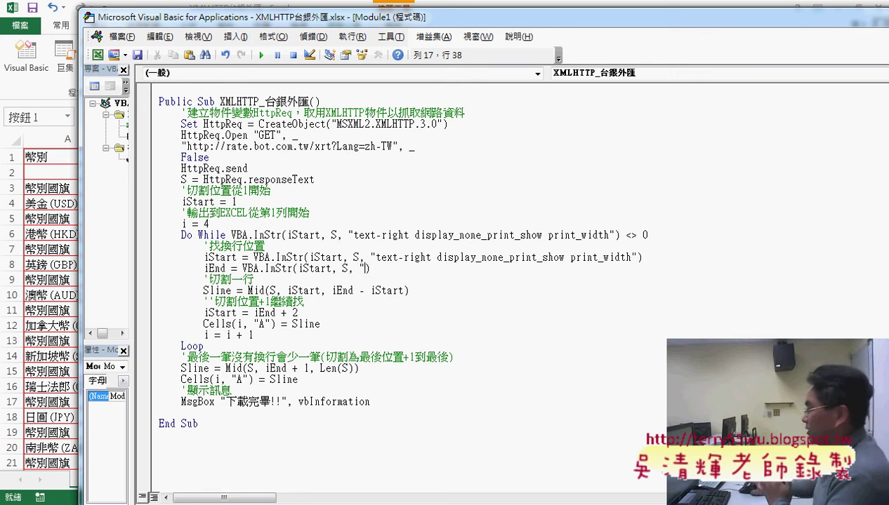
{"action": "type", "text": "\""}
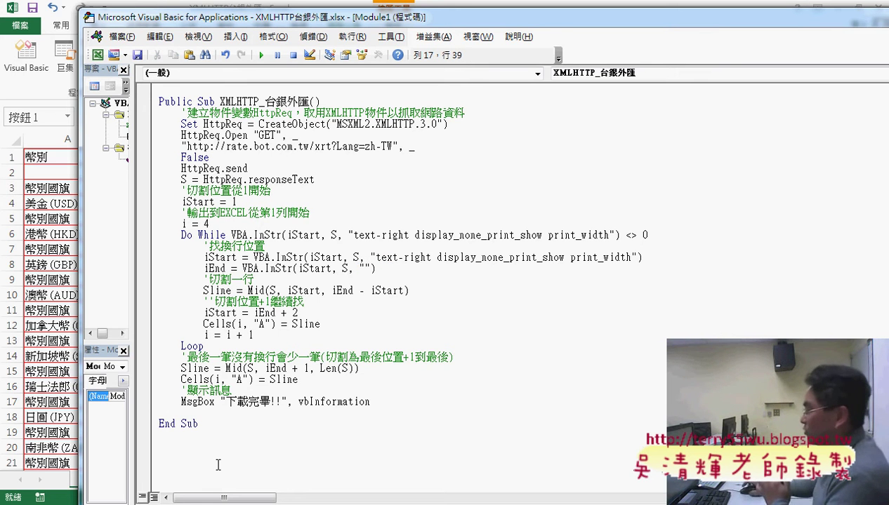
{"action": "key", "text": "alt+Tab"}
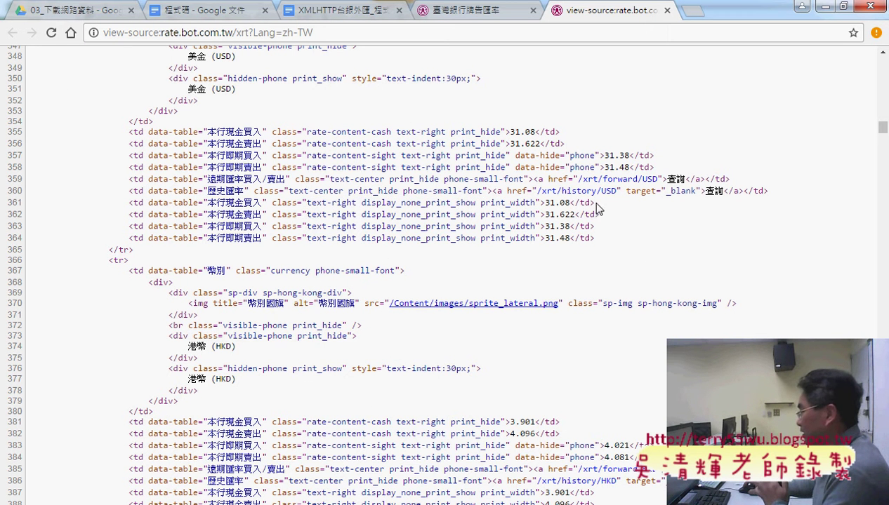
{"action": "left_click_drag", "start_coordinate": [570, 203], "coordinate": [595, 203]}
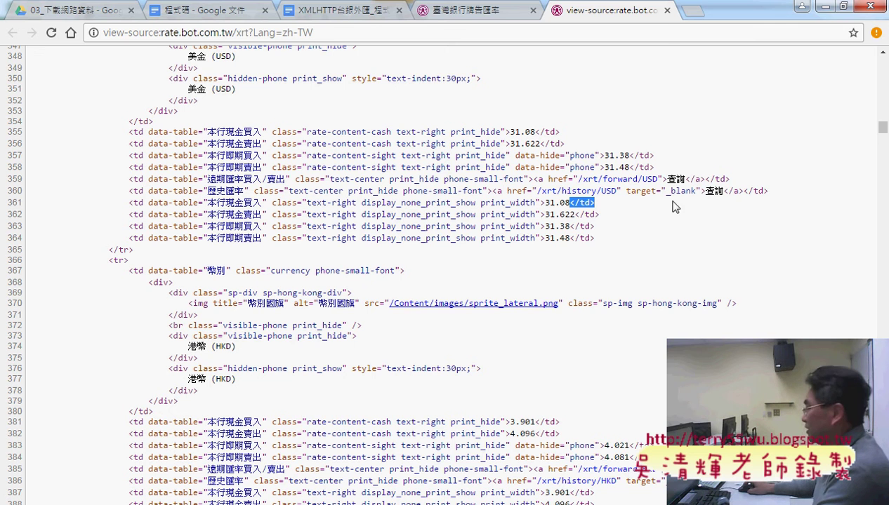
{"action": "left_click", "coordinate": [825, 6]}
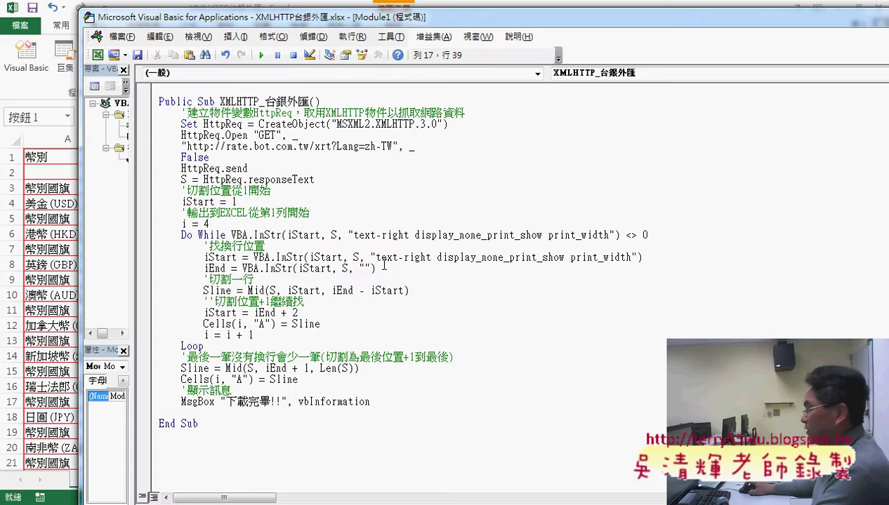
Make the iEnd line search for "</td>"
{"action": "key", "text": "ctrl+v"}
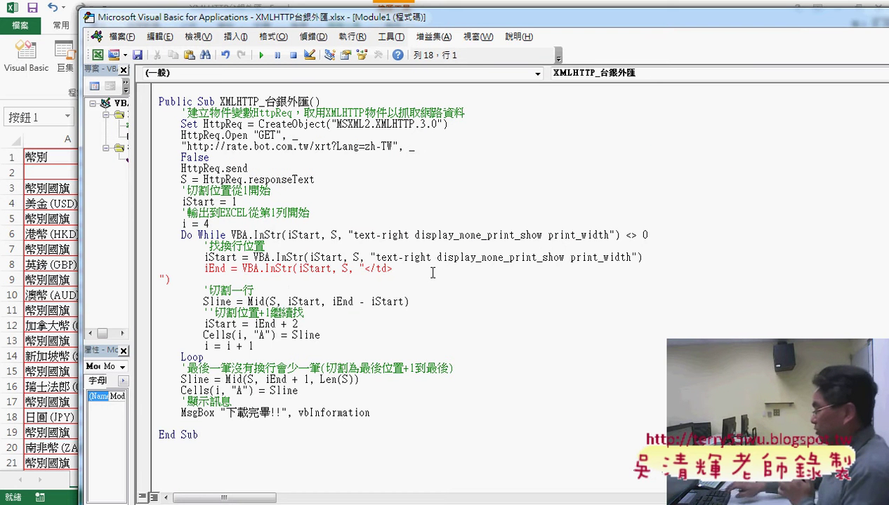
{"action": "key", "text": "BackSpace"}
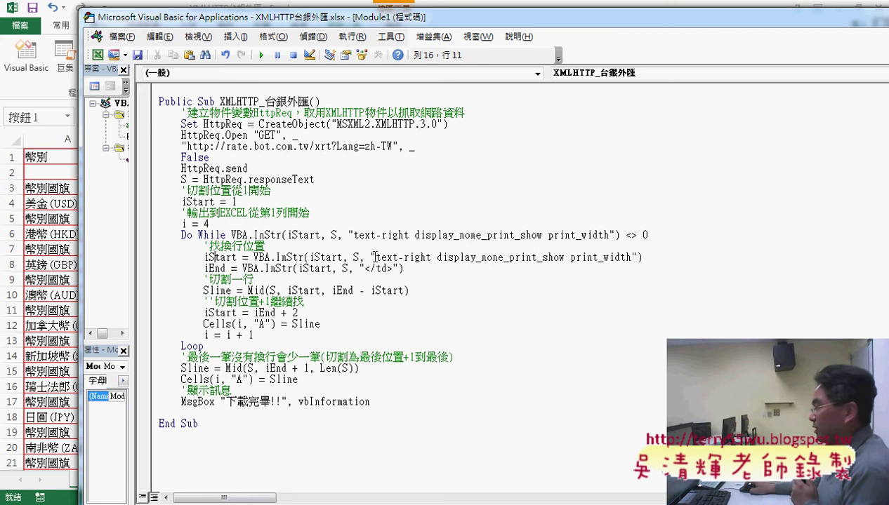
{"action": "left_click_drag", "start_coordinate": [374, 257], "coordinate": [636, 258]}
{"action": "key", "text": "ctrl+c"}
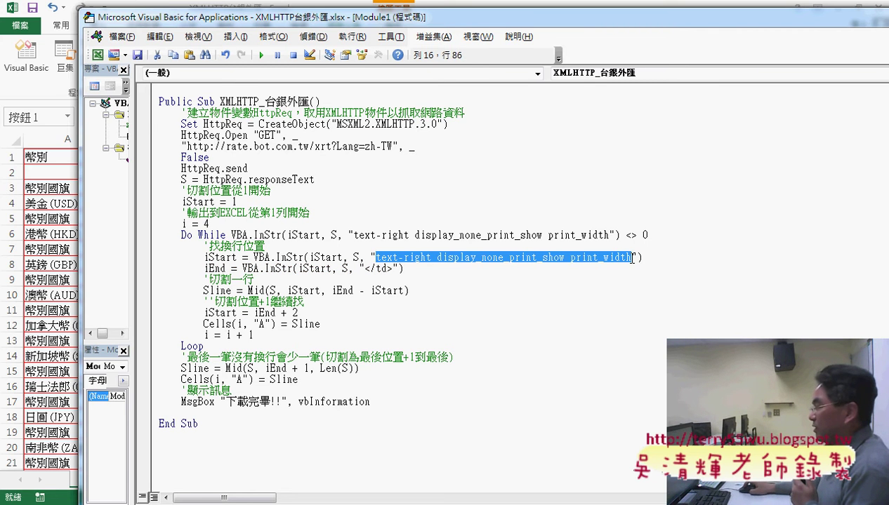
{"action": "left_click", "coordinate": [309, 269]}
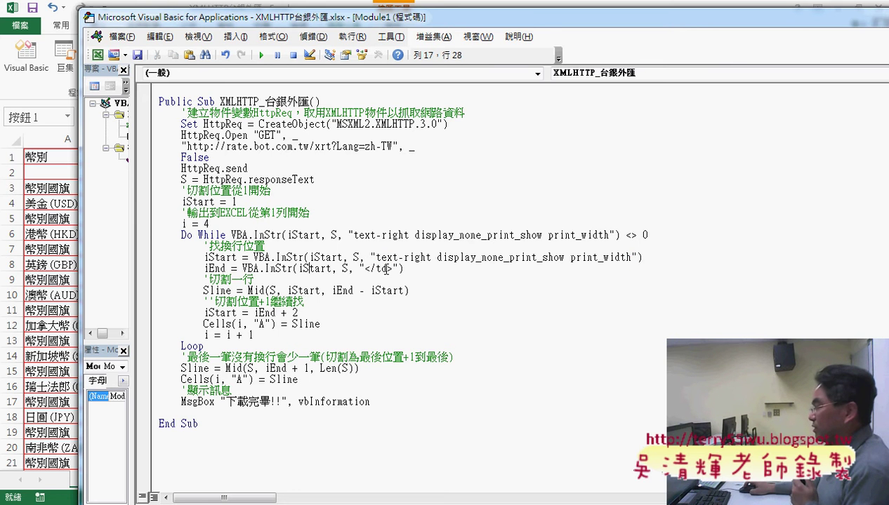
{"action": "left_click_drag", "start_coordinate": [398, 268], "coordinate": [360, 269]}
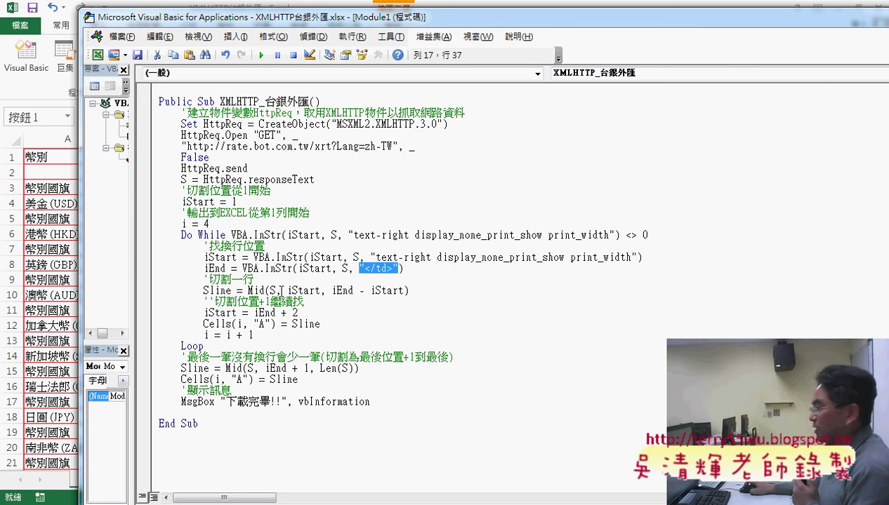
Rename the Sline variable to Sdata in the Mid line and the Cells output line
{"action": "left_click_drag", "start_coordinate": [409, 291], "coordinate": [247, 291]}
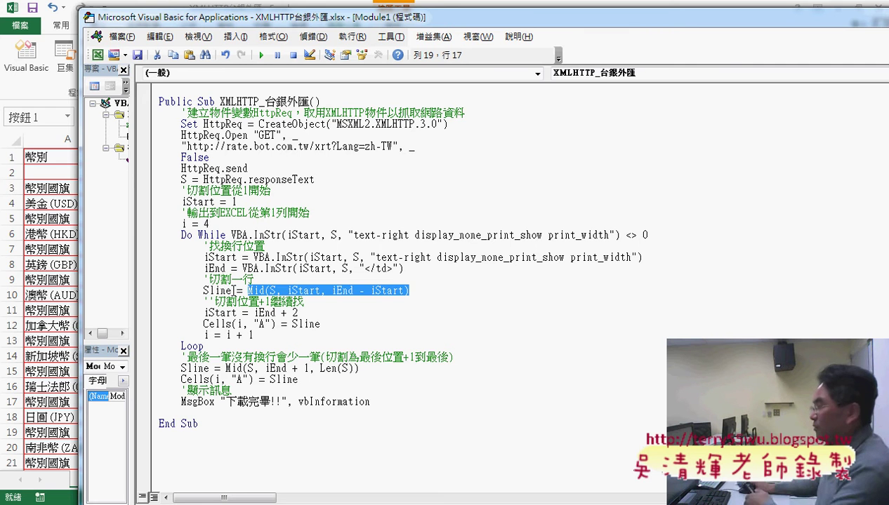
{"action": "left_click_drag", "start_coordinate": [231, 291], "coordinate": [210, 291]}
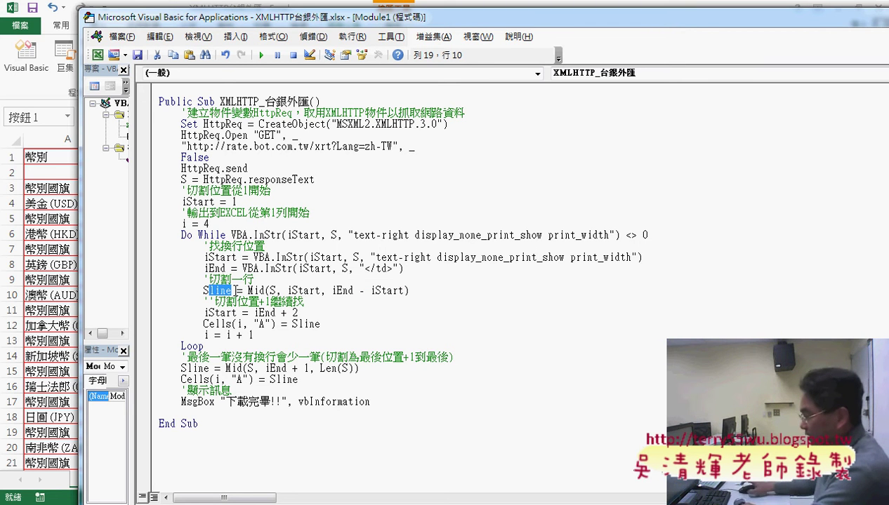
{"action": "type", "text": "f"}
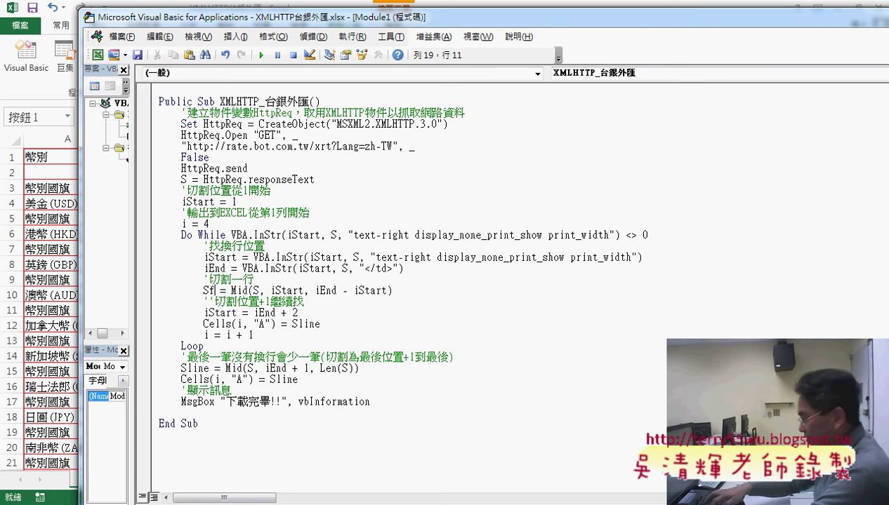
{"action": "type", "text": "i"}
{"action": "key", "text": "BackSpace"}
{"action": "key", "text": "BackSpace"}
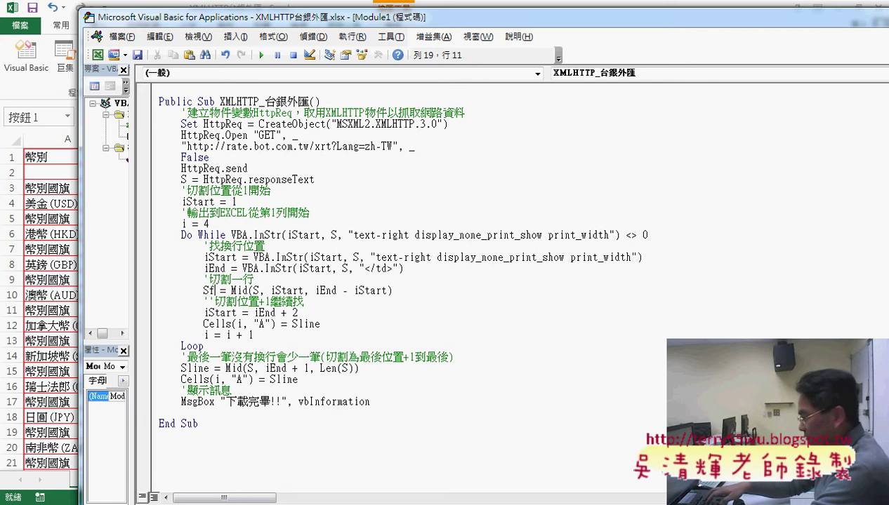
{"action": "type", "text": "data"}
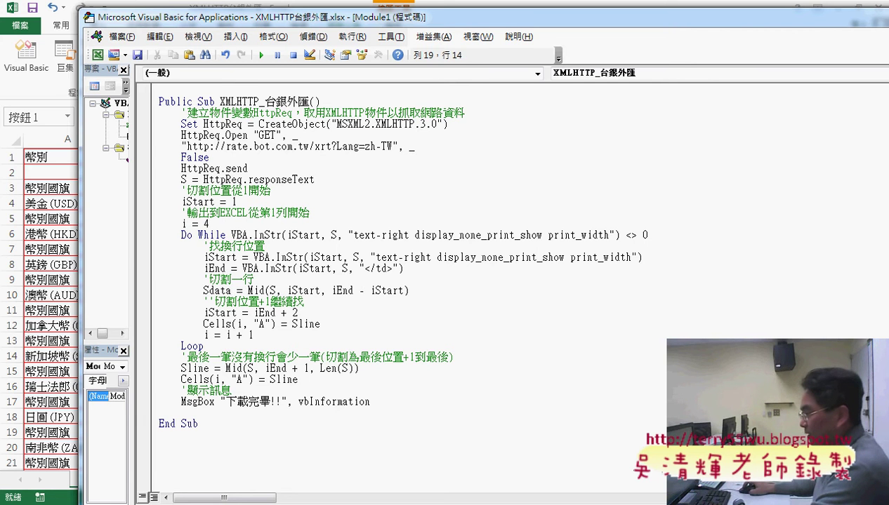
{"action": "left_click_drag", "start_coordinate": [299, 324], "coordinate": [318, 325]}
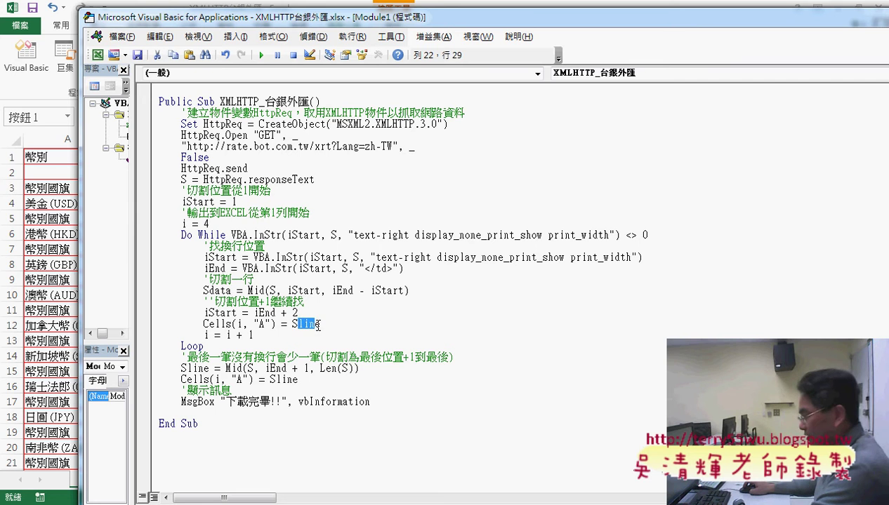
{"action": "type", "text": "data"}
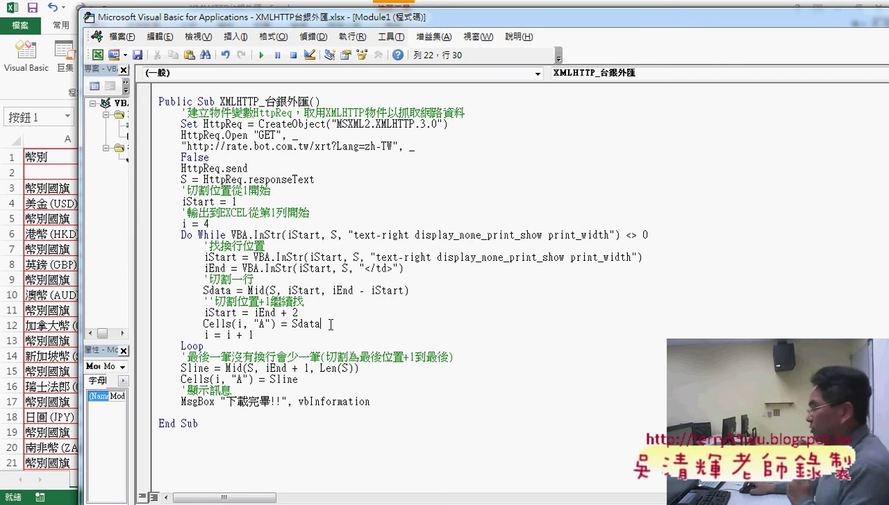
{"action": "left_click_drag", "start_coordinate": [231, 290], "coordinate": [214, 290]}
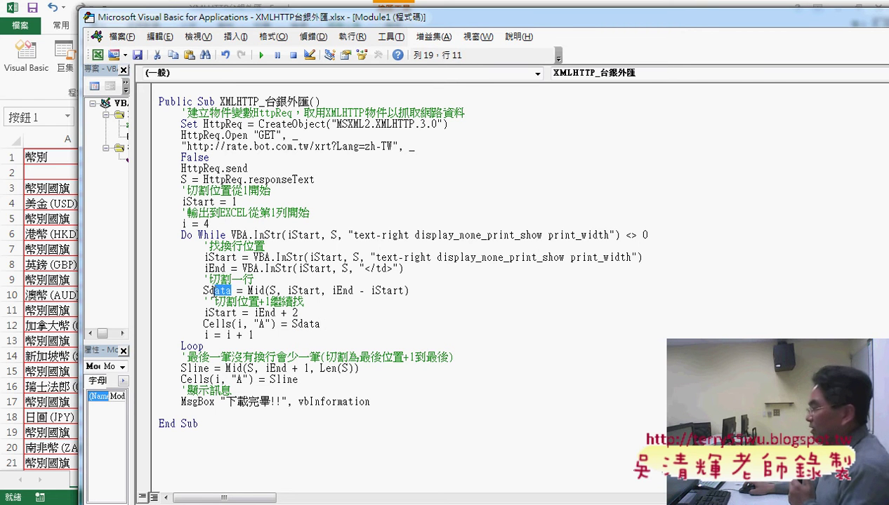
Add a + after iStart in the Mid call, triggering an expected-expression compile error
{"action": "double_click", "coordinate": [273, 291]}
{"action": "left_click", "coordinate": [303, 291]}
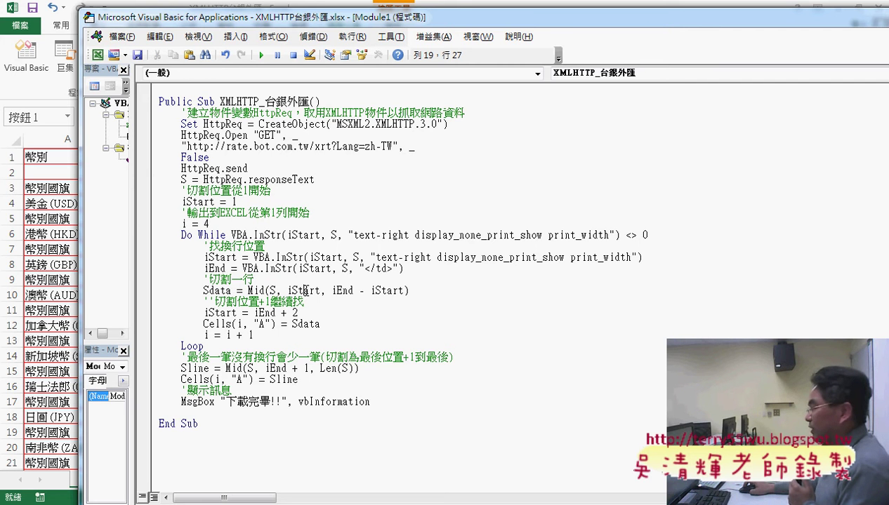
{"action": "left_click", "coordinate": [320, 290]}
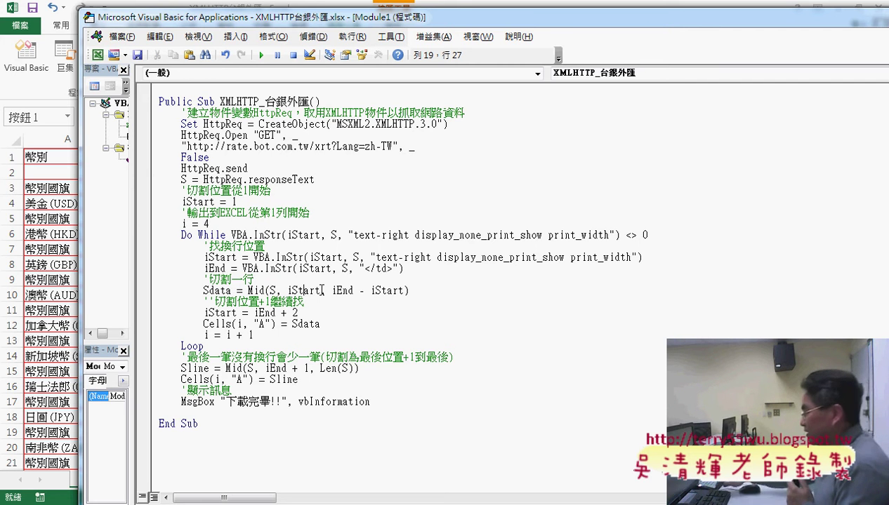
{"action": "type", "text": "+"}
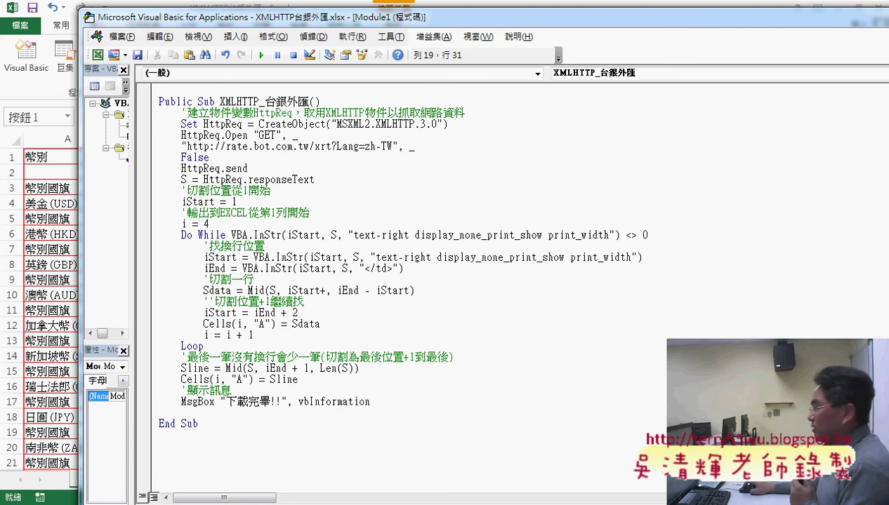
{"action": "left_click", "coordinate": [365, 261]}
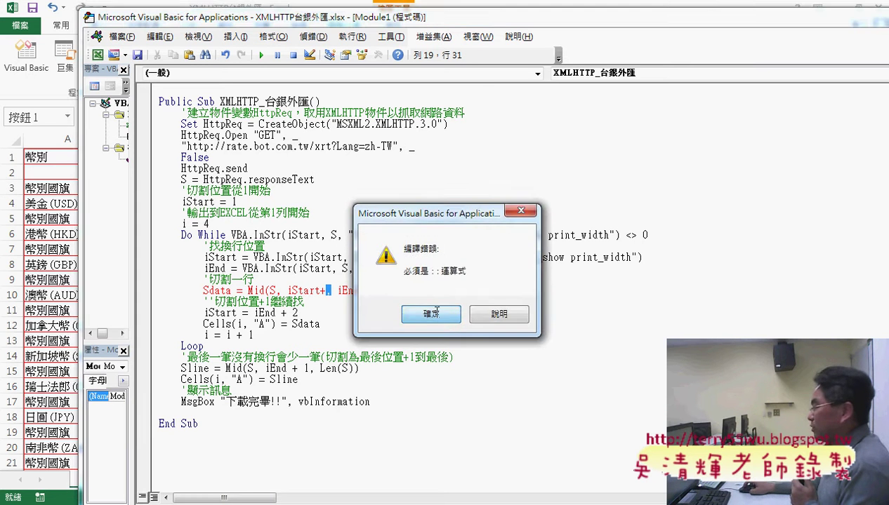
Dismiss the compile error, select the class search string, and open the Immediate window
{"action": "key", "text": "Return"}
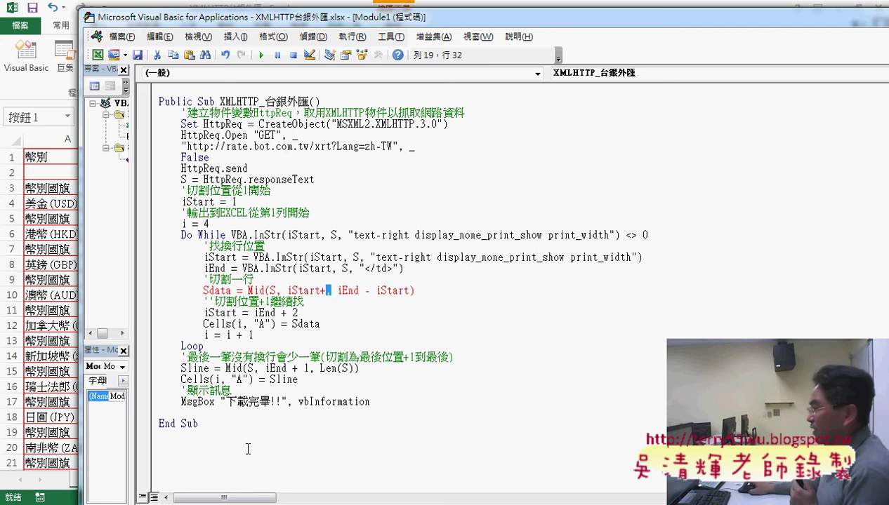
{"action": "left_click_drag", "start_coordinate": [316, 22], "coordinate": [311, 33]}
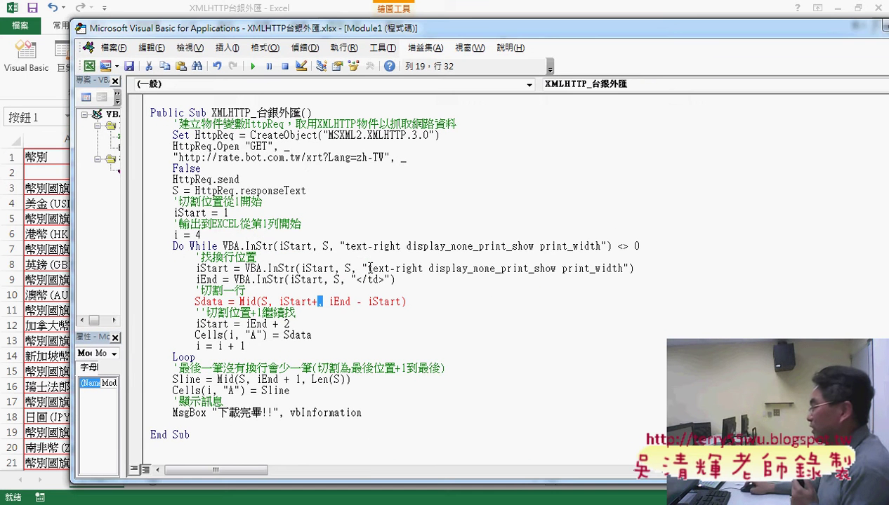
{"action": "left_click_drag", "start_coordinate": [366, 268], "coordinate": [625, 268]}
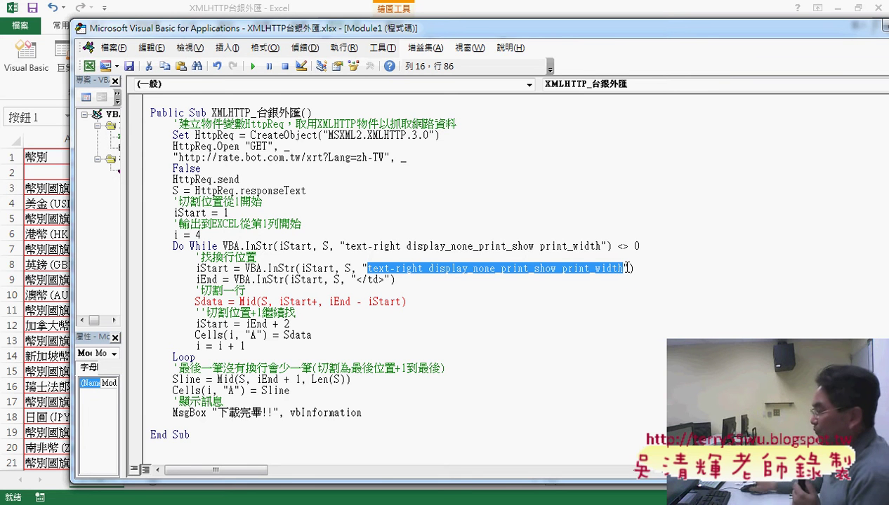
{"action": "key", "text": "ctrl+g"}
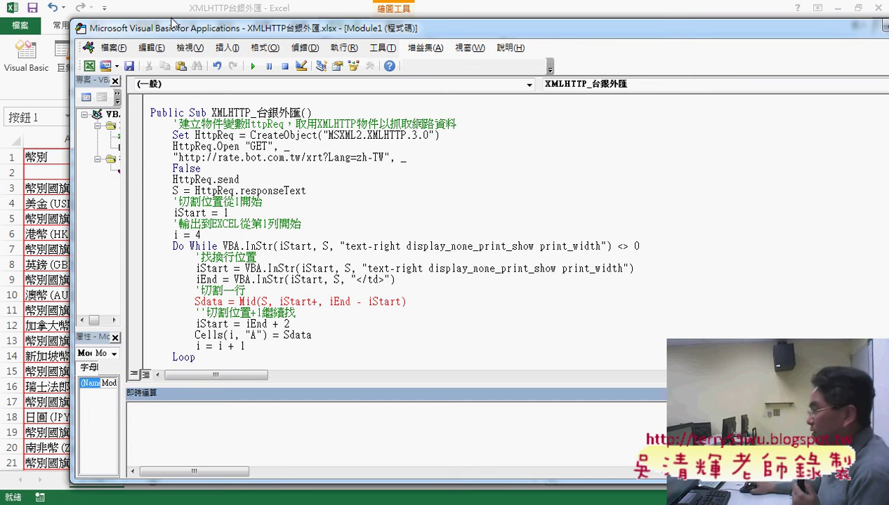
Evaluate ? len("text-right display_none_print_show print_width") in the Immediate window, getting 46
{"action": "left_click", "coordinate": [190, 48]}
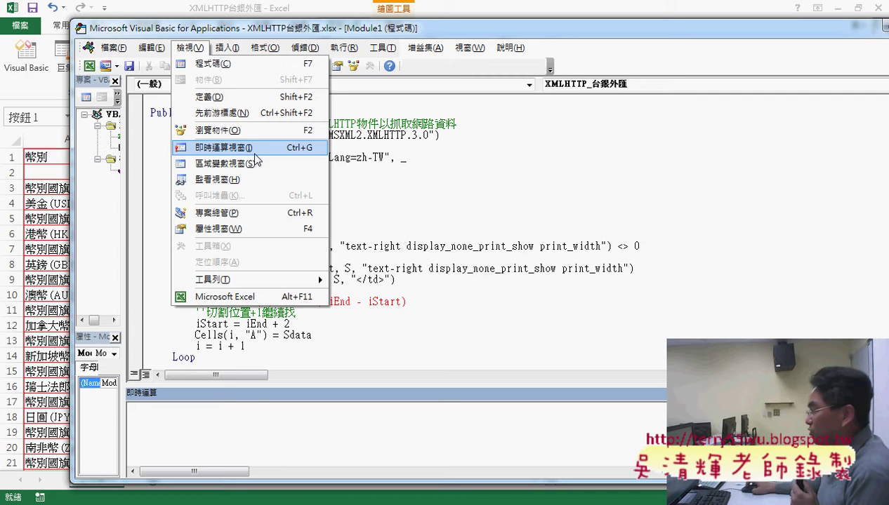
{"action": "left_click", "coordinate": [260, 419]}
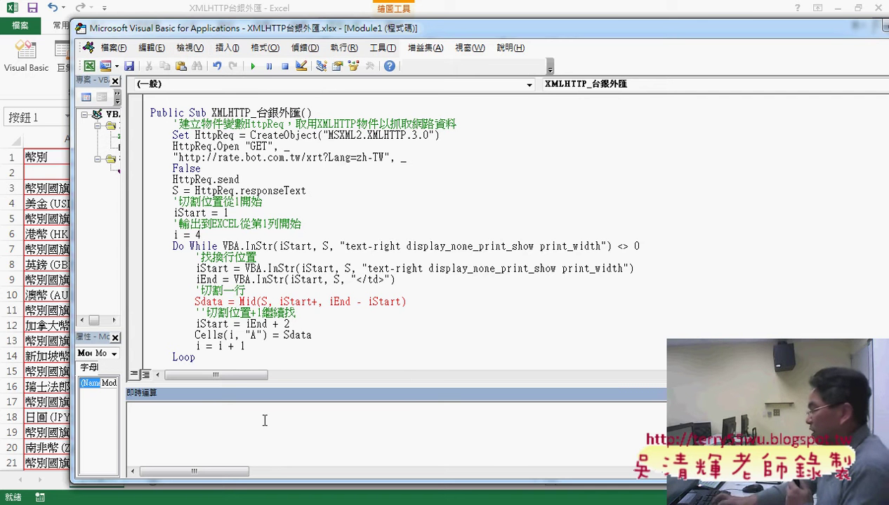
{"action": "type", "text": "?"}
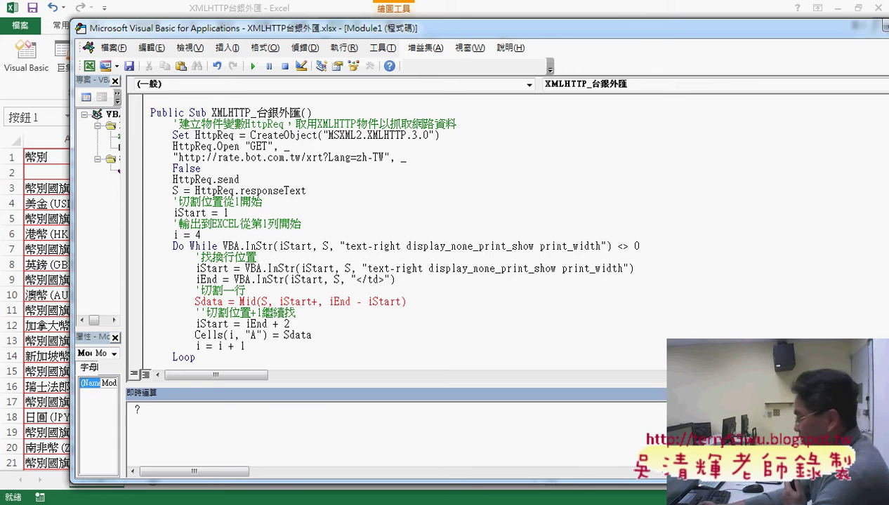
{"action": "type", "text": " len"}
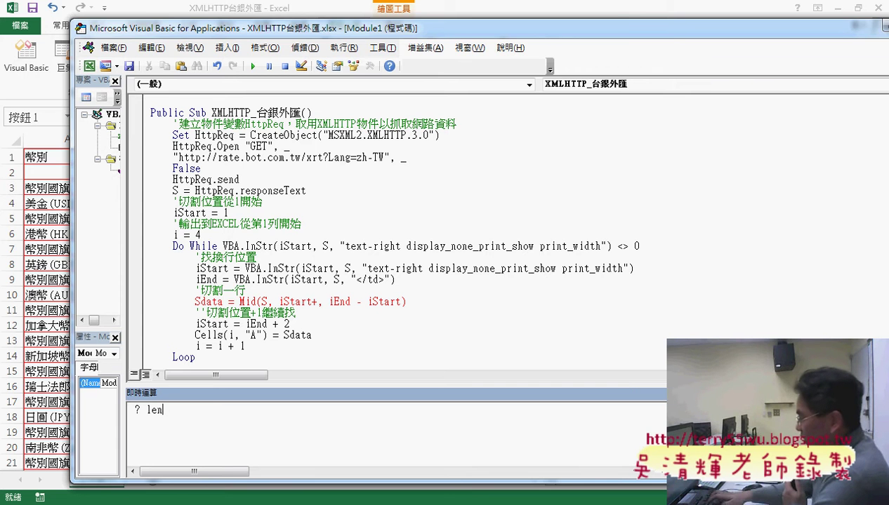
{"action": "type", "text": "(\""}
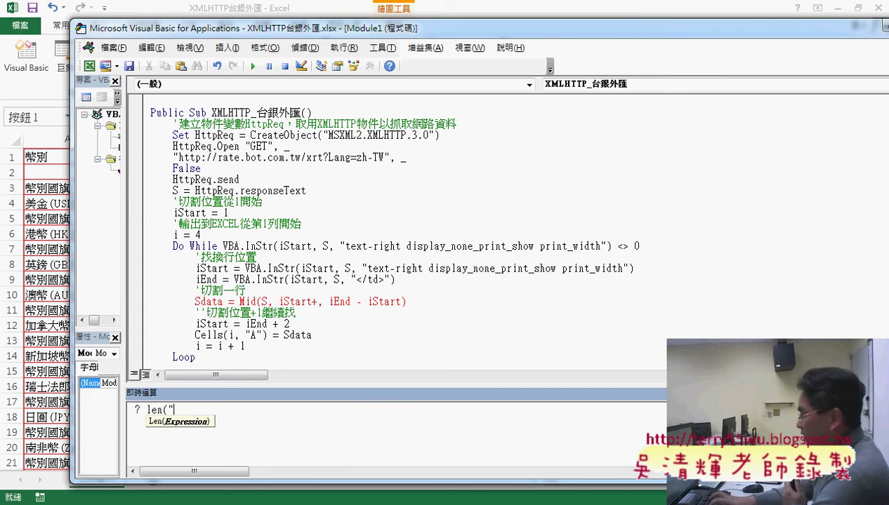
{"action": "key", "text": "ctrl+v"}
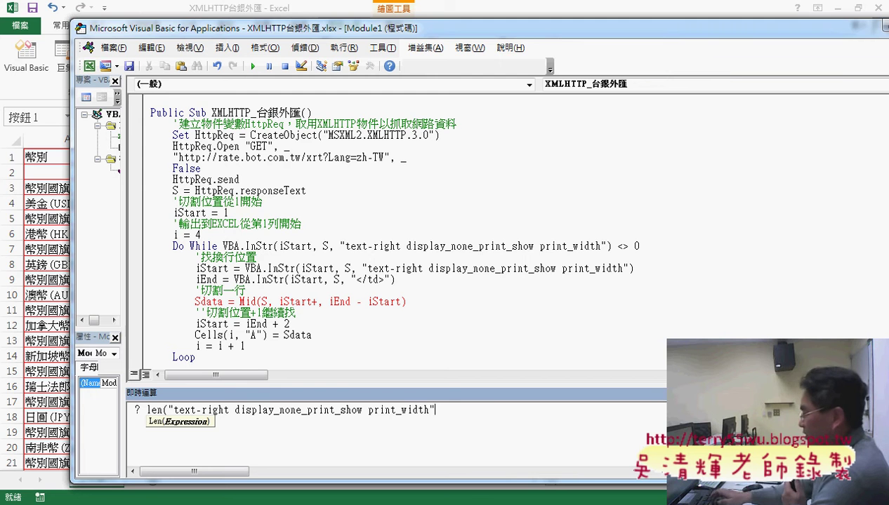
{"action": "type", "text": ")"}
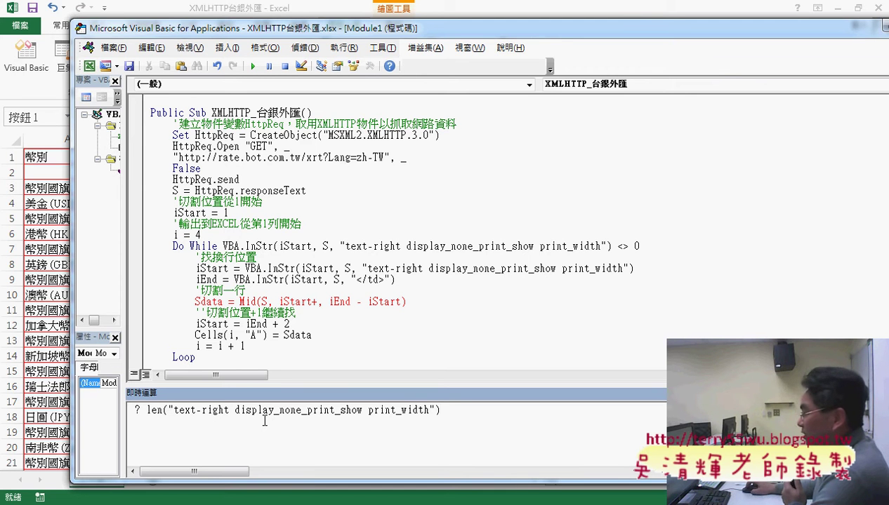
{"action": "double_click", "coordinate": [149, 410]}
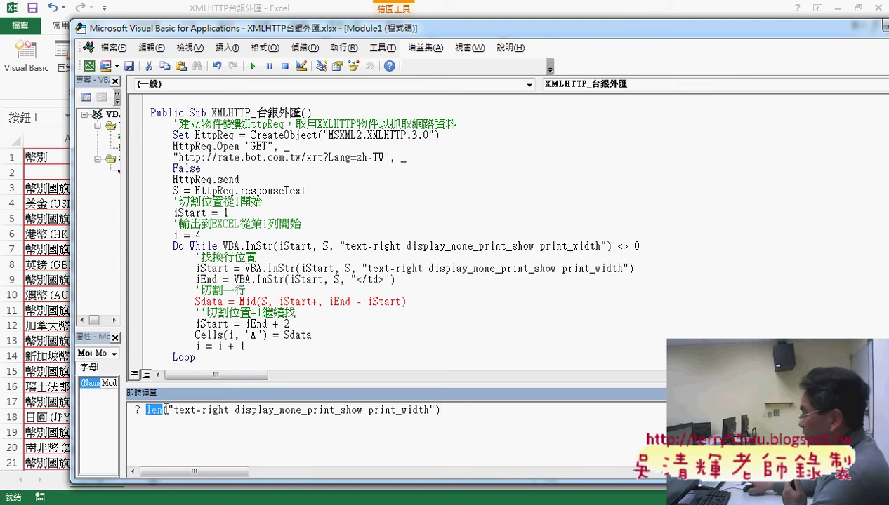
{"action": "left_click", "coordinate": [471, 402]}
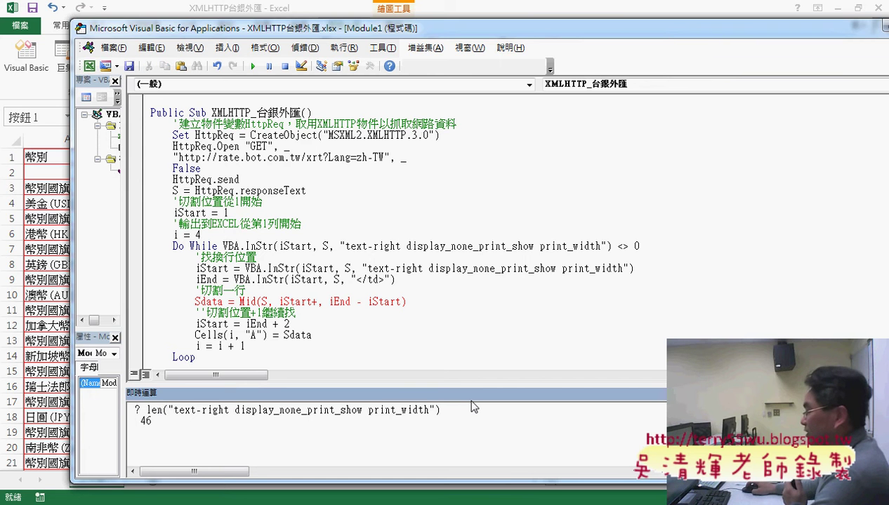
{"action": "double_click", "coordinate": [143, 422]}
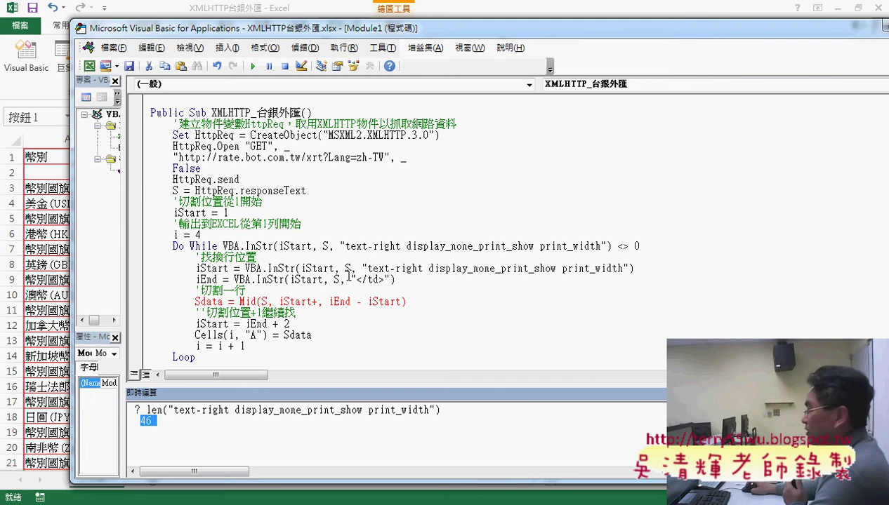
Set the Mid call's start argument to iStart + 48
{"action": "left_click", "coordinate": [321, 302]}
{"action": "type", "text": "4"}
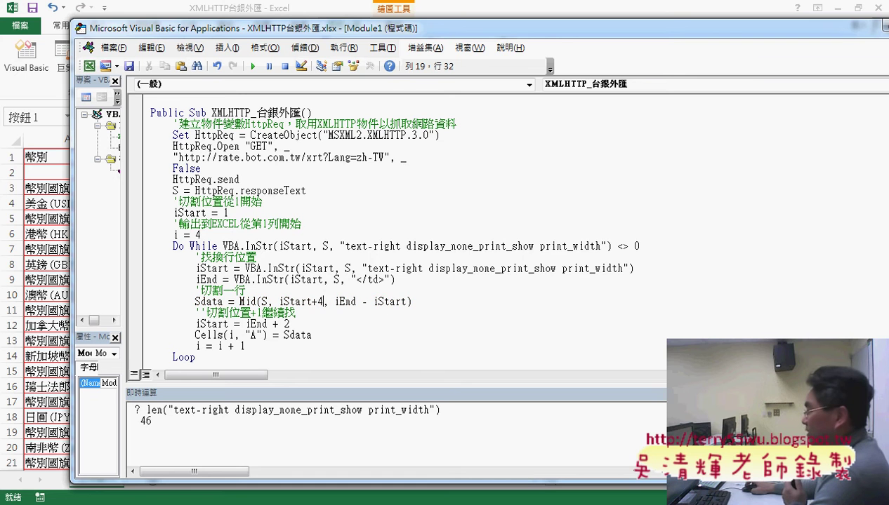
{"action": "type", "text": "8"}
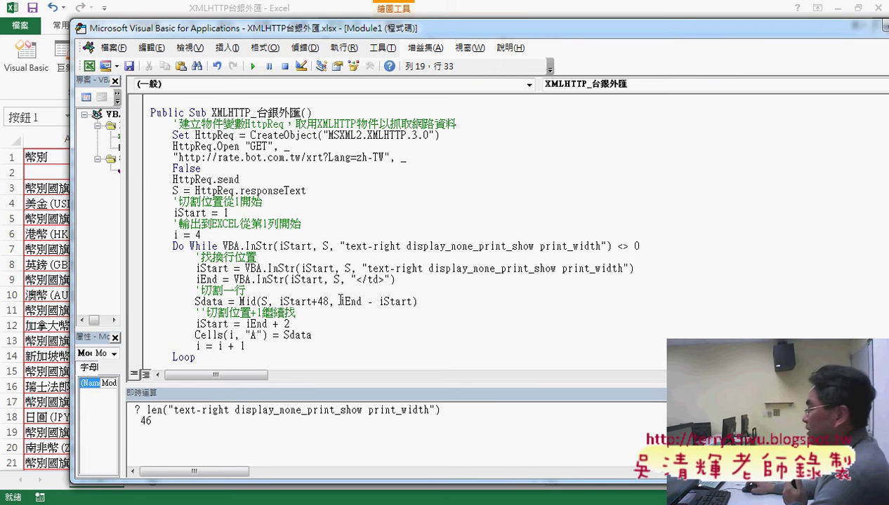
{"action": "left_click", "coordinate": [325, 316]}
{"action": "left_click_drag", "start_coordinate": [340, 302], "coordinate": [278, 301]}
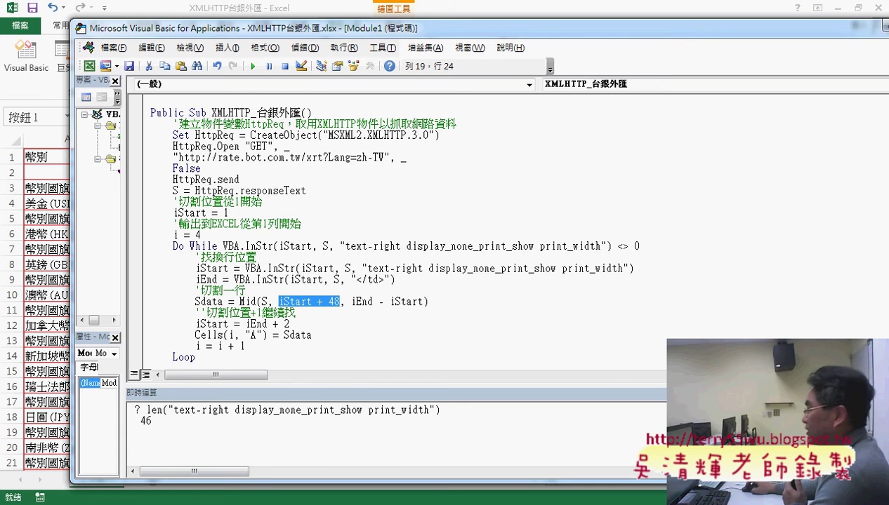
{"action": "key", "text": "alt+Tab"}
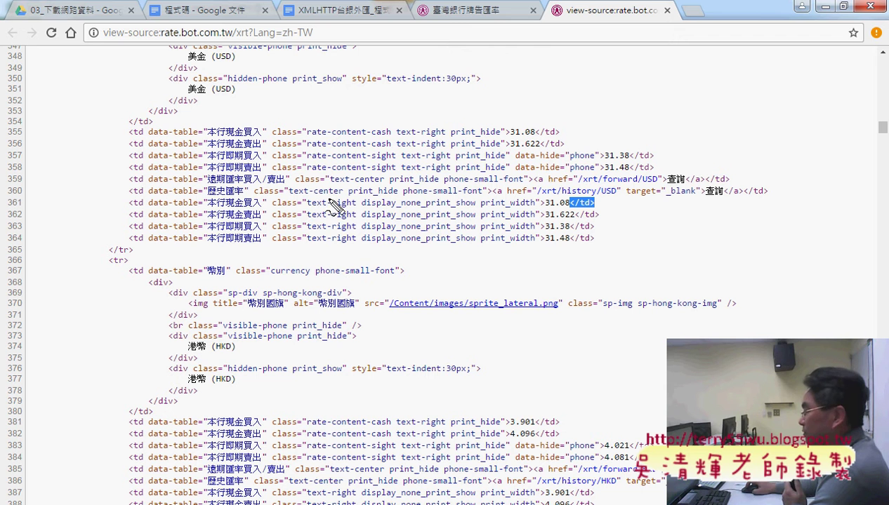
{"action": "left_click_drag", "start_coordinate": [304, 198], "coordinate": [305, 213]}
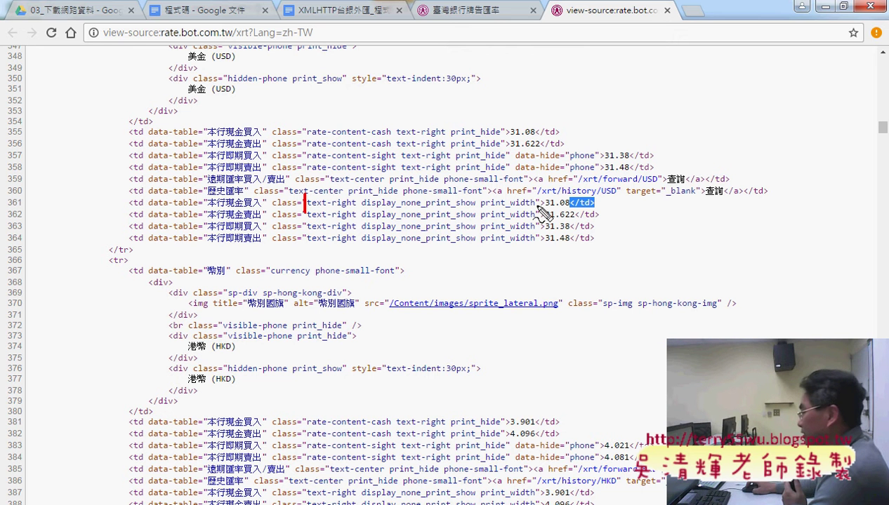
{"action": "left_click_drag", "start_coordinate": [535, 200], "coordinate": [542, 211]}
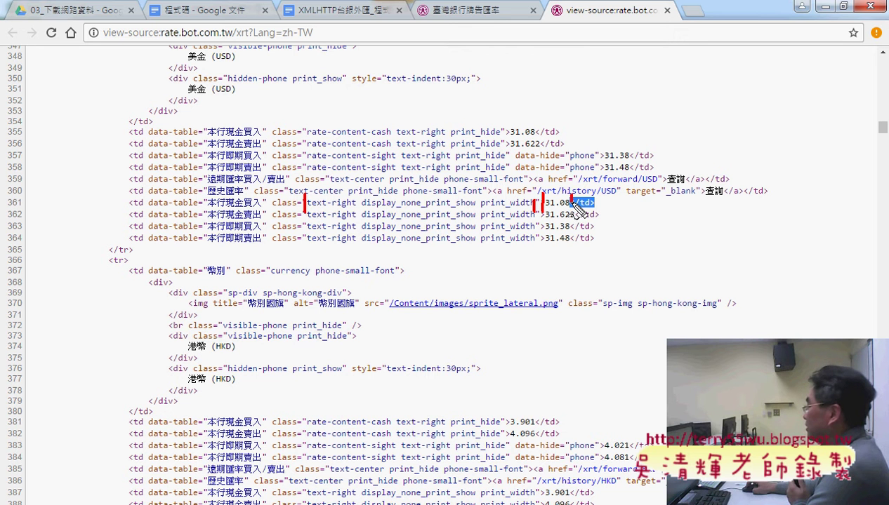
{"action": "left_click_drag", "start_coordinate": [572, 201], "coordinate": [572, 211]}
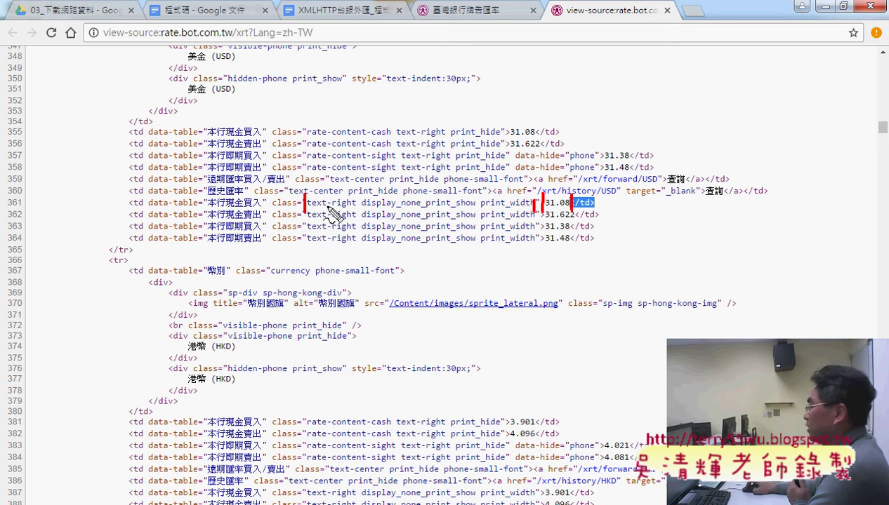
{"action": "left_click_drag", "start_coordinate": [305, 208], "coordinate": [542, 207]}
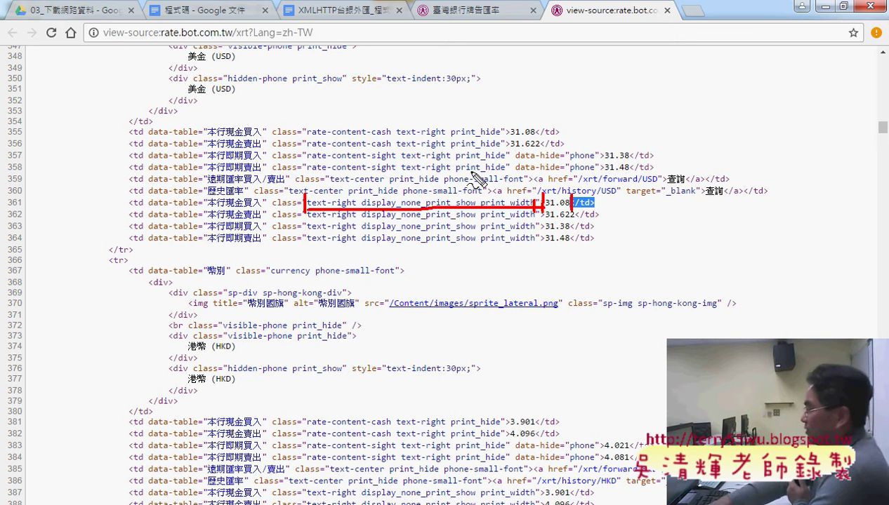
{"action": "key", "text": "Escape"}
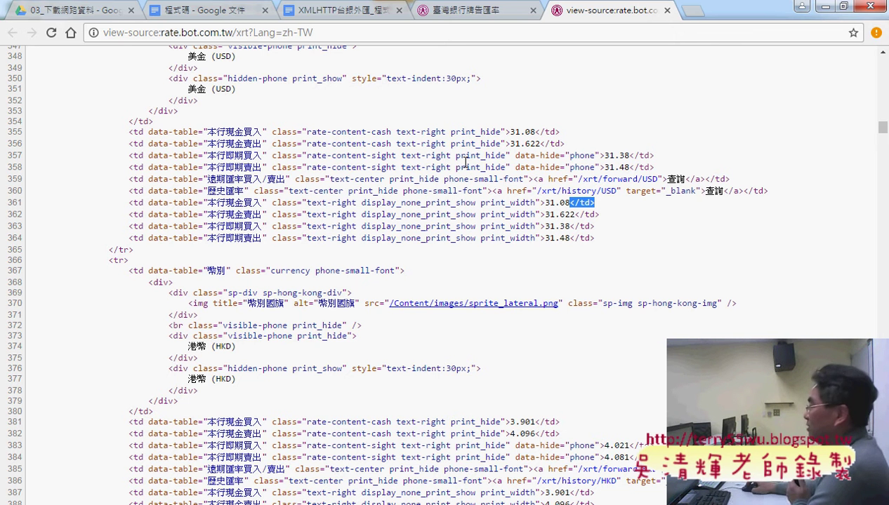
Subtract 48 from Mid's length argument and change iStart = iEnd + 2 to + 1
{"action": "left_click", "coordinate": [825, 7]}
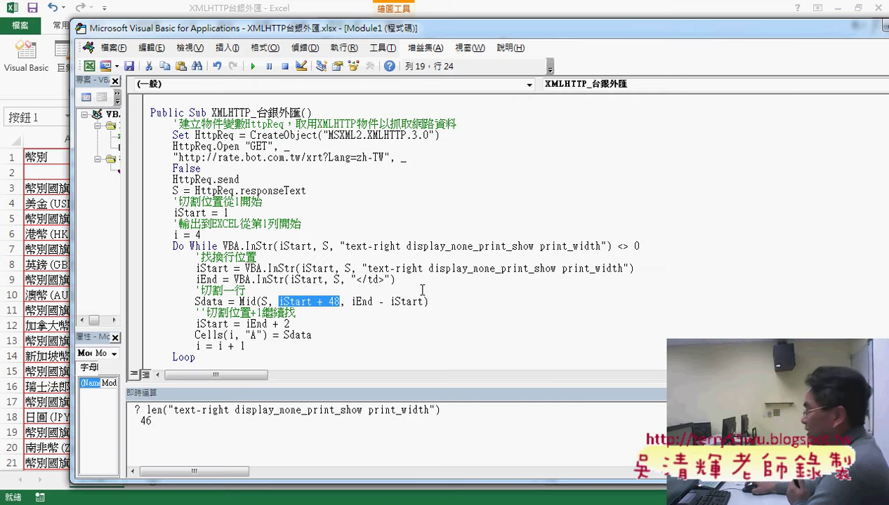
{"action": "left_click", "coordinate": [455, 300]}
{"action": "type", "text": "-"}
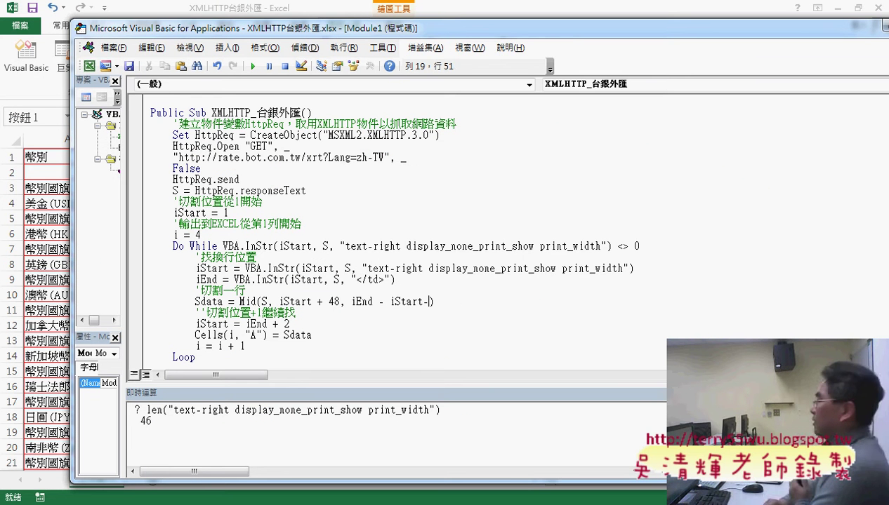
{"action": "type", "text": "48"}
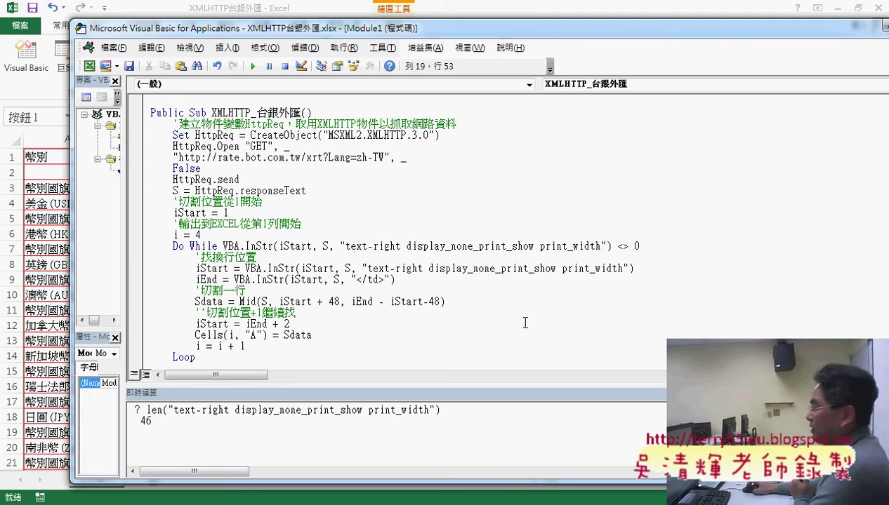
{"action": "key", "text": "BackSpace"}
{"action": "type", "text": "1"}
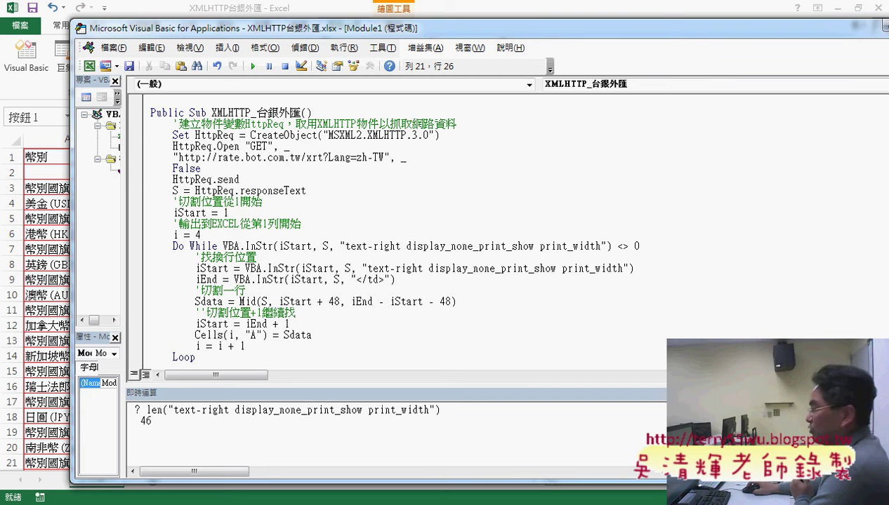
Write Sdata into column B instead of column A
{"action": "double_click", "coordinate": [254, 336]}
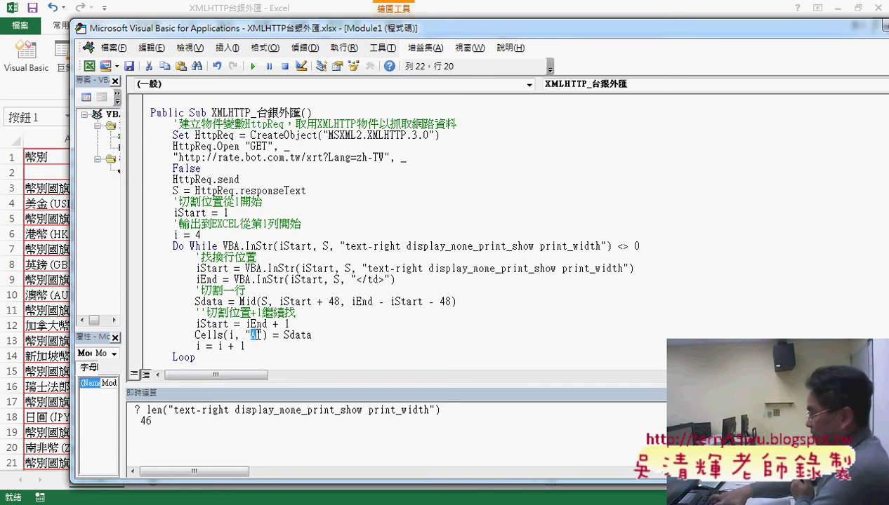
{"action": "type", "text": "B"}
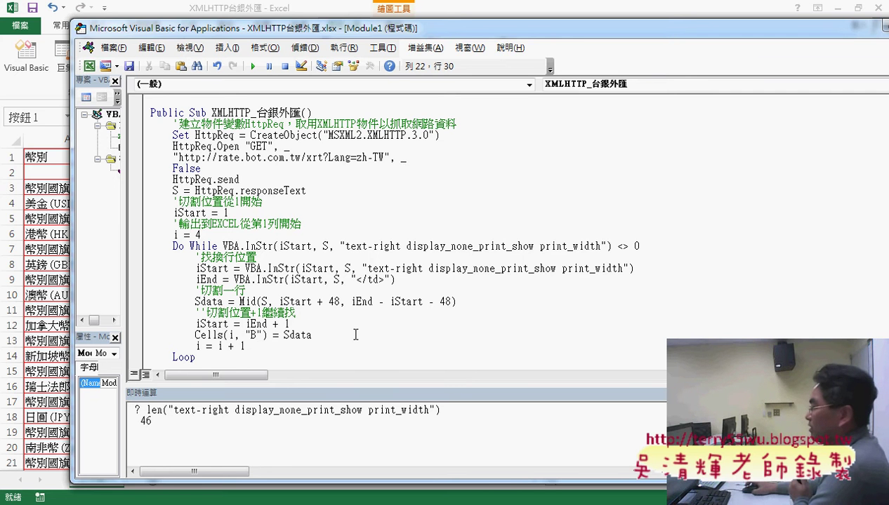
{"action": "key", "text": "Down"}
{"action": "key", "text": "Down"}
{"action": "left_click_drag", "start_coordinate": [321, 341], "coordinate": [133, 264]}
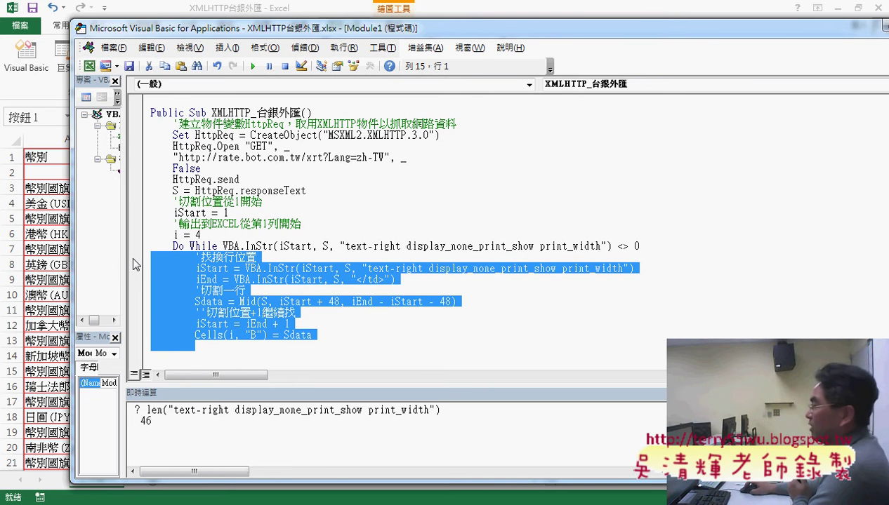
Set a breakpoint on the Cells(i, "B") = Sdata line and run the macro until it pauses
{"action": "left_click_drag", "start_coordinate": [472, 34], "coordinate": [708, 31]}
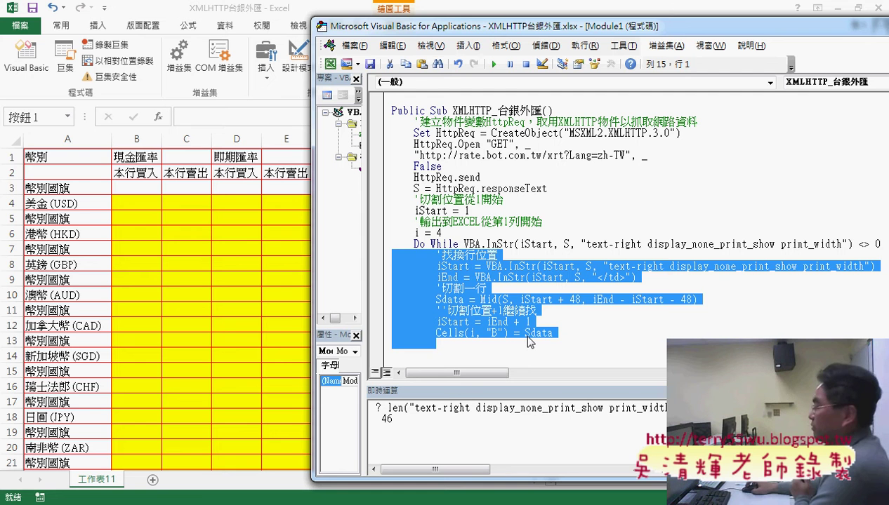
{"action": "left_click", "coordinate": [582, 331]}
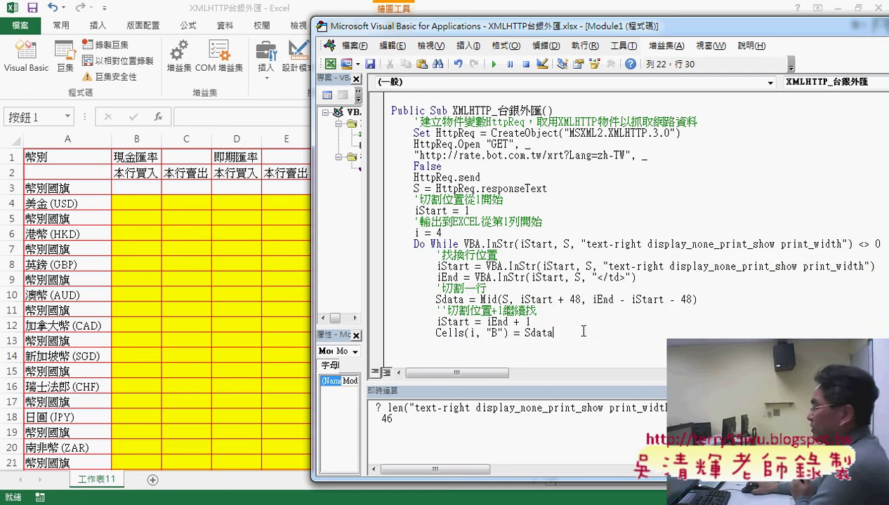
{"action": "left_click", "coordinate": [377, 333]}
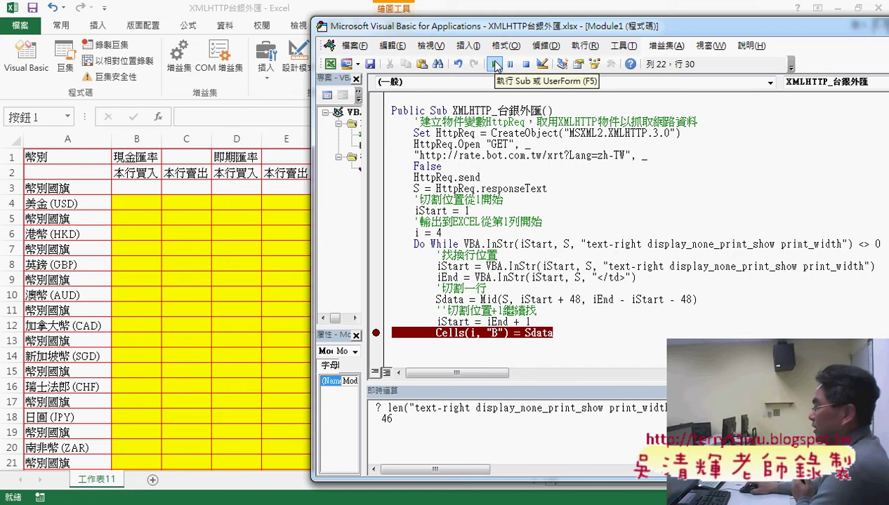
{"action": "left_click", "coordinate": [495, 64]}
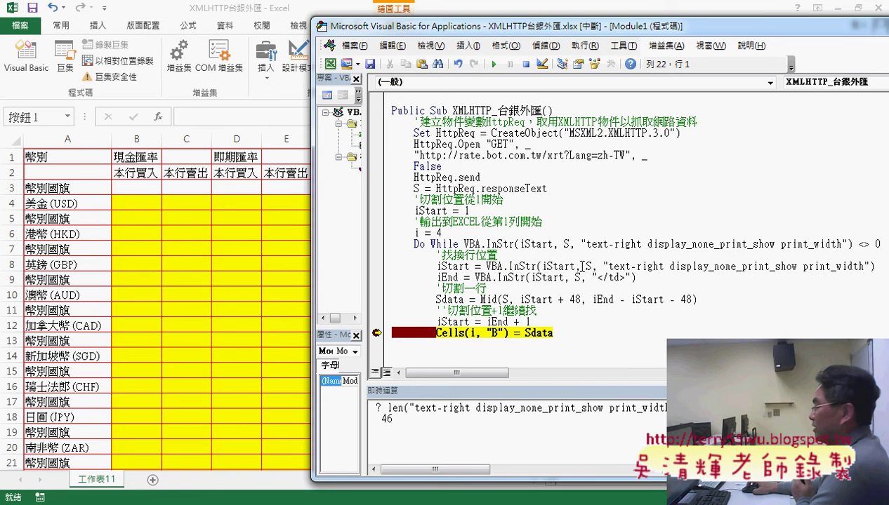
{"action": "mouse_move", "coordinate": [541, 332]}
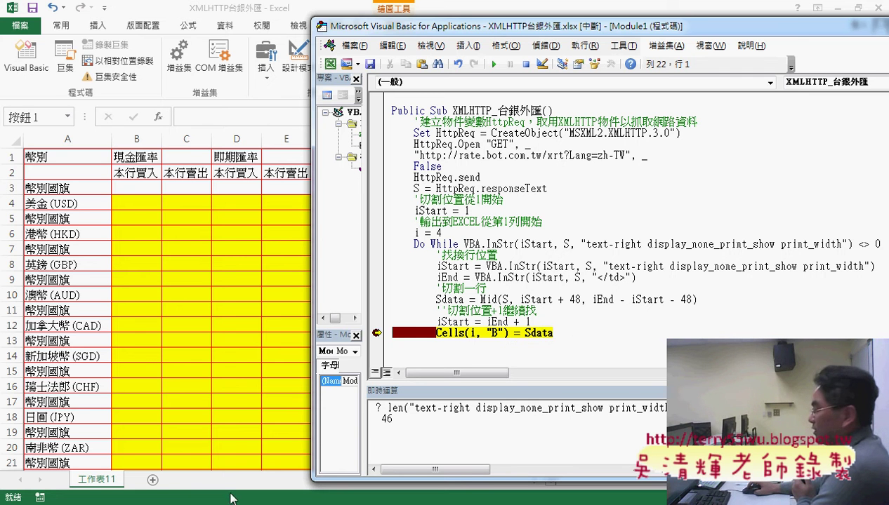
Compare Sdata's 31.08 with the USD cash-buying rate on the Bank of Taiwan page
{"action": "key", "text": "alt+Tab"}
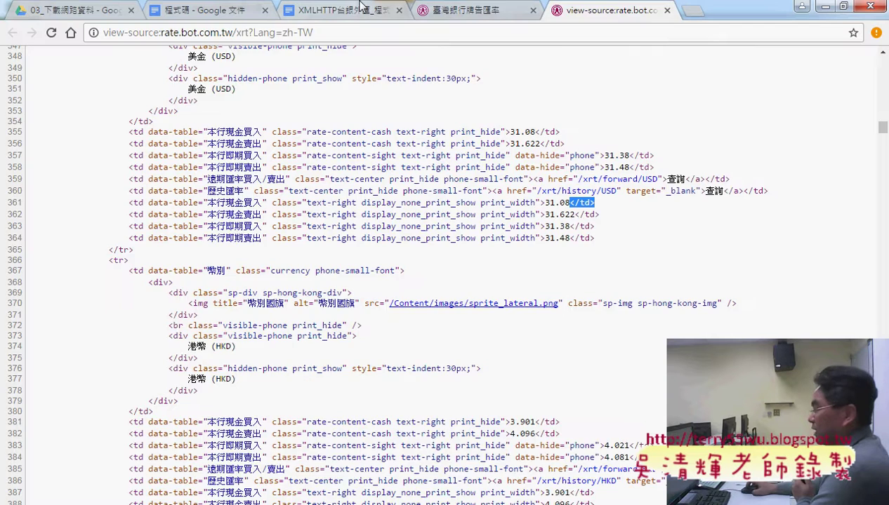
{"action": "left_click", "coordinate": [469, 11]}
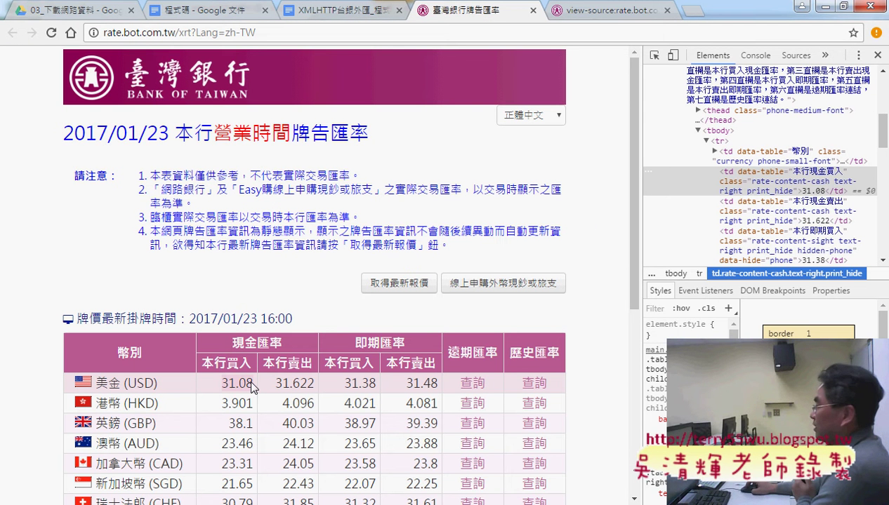
{"action": "left_click", "coordinate": [822, 6]}
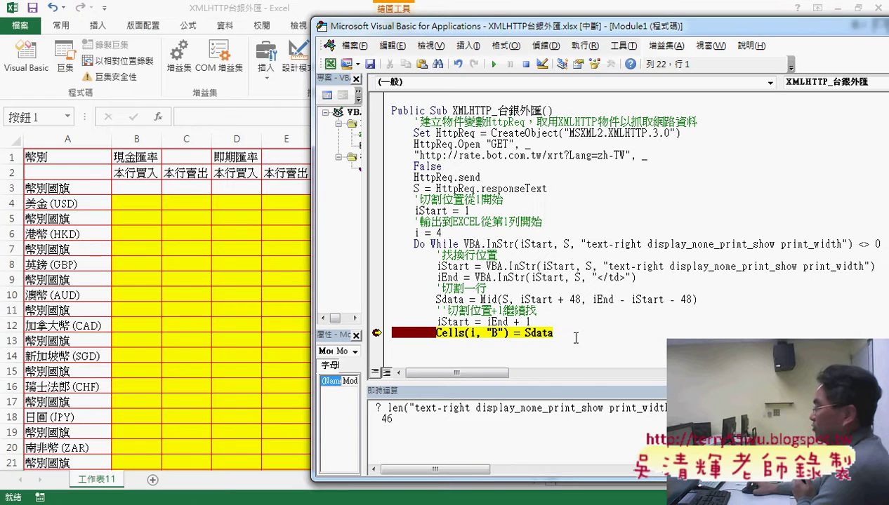
Inspect Sdata and i = 4, then step over the output line so B4 receives 31.08
{"action": "left_click_drag", "start_coordinate": [555, 334], "coordinate": [527, 337]}
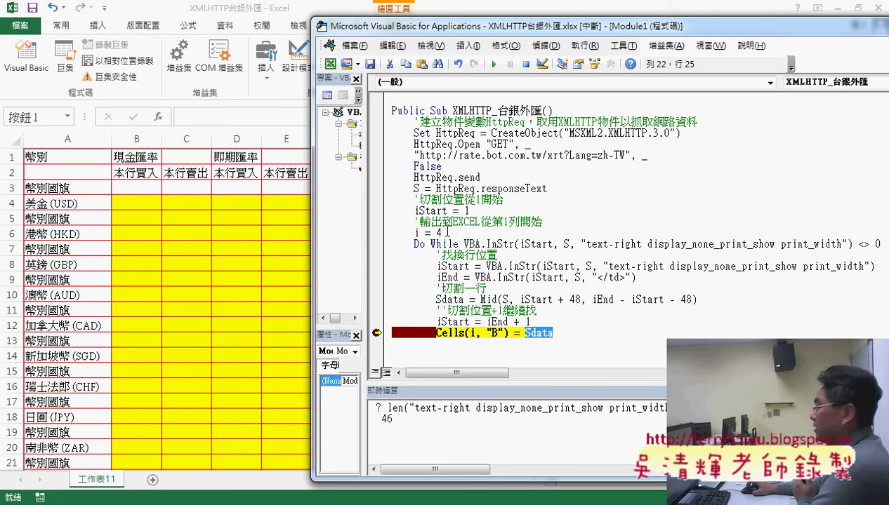
{"action": "left_click_drag", "start_coordinate": [447, 233], "coordinate": [414, 232]}
{"action": "double_click", "coordinate": [491, 333]}
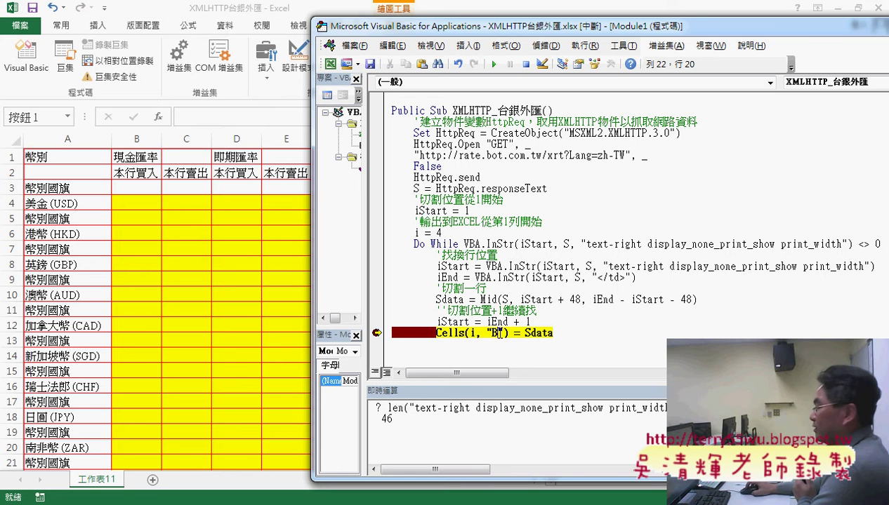
{"action": "left_click", "coordinate": [621, 336]}
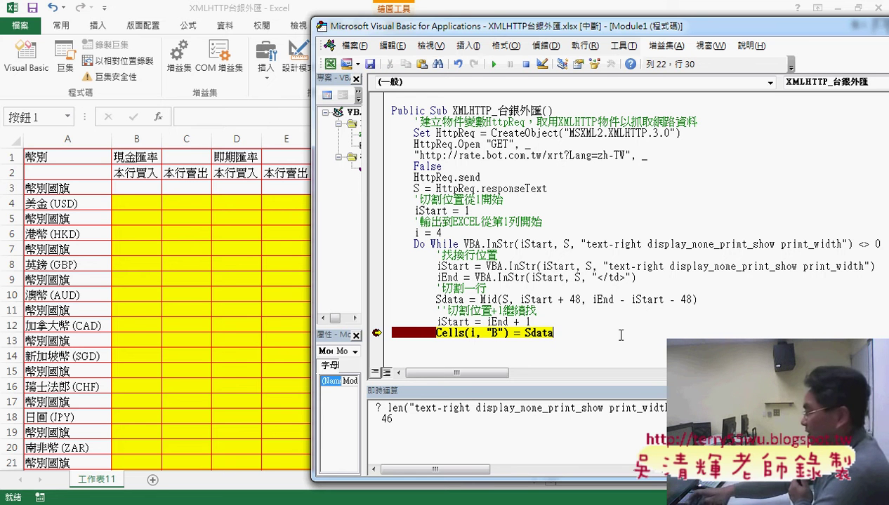
{"action": "key", "text": "F8"}
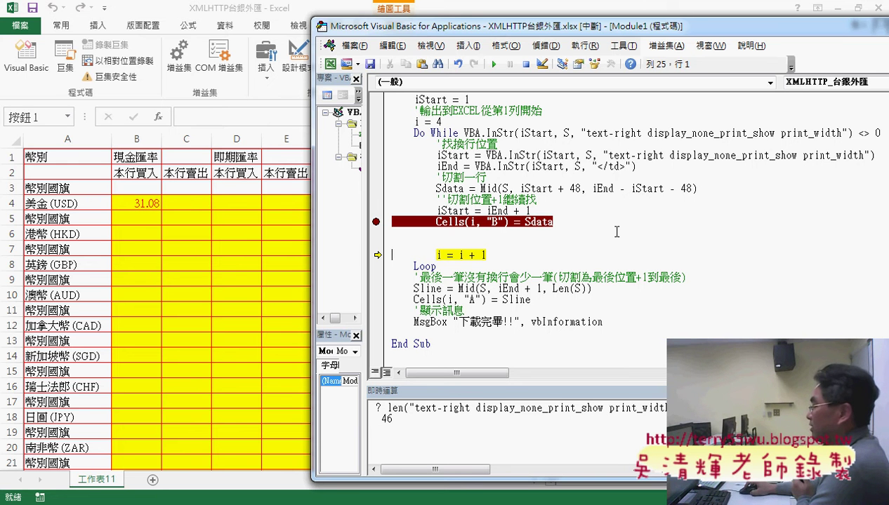
{"action": "left_click_drag", "start_coordinate": [586, 224], "coordinate": [380, 150]}
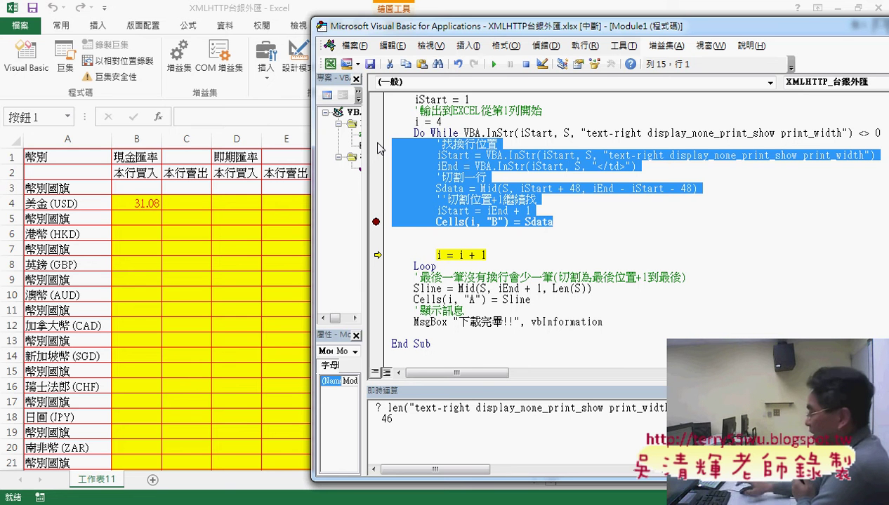
Paste a copy of the extraction block below the column B line and change its Cells column to "C"
{"action": "left_click", "coordinate": [427, 241]}
{"action": "key", "text": "Return"}
{"action": "key", "text": "Return"}
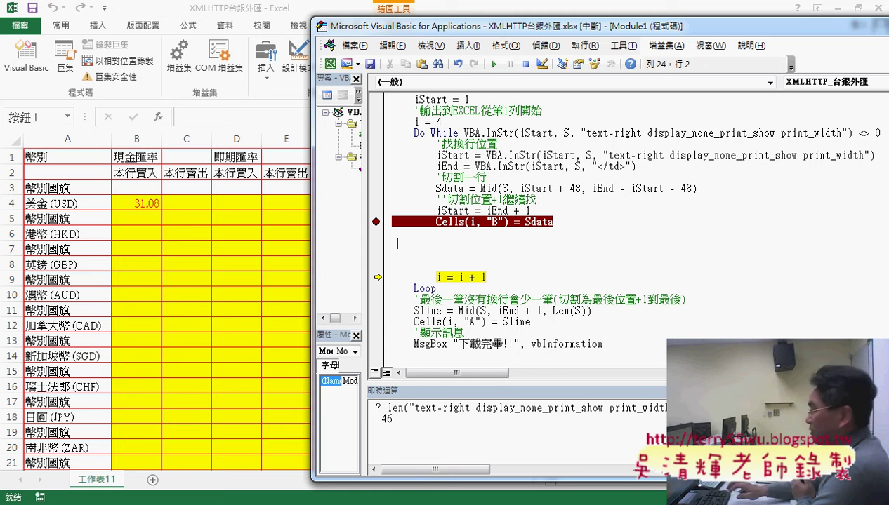
{"action": "key", "text": "ctrl+v"}
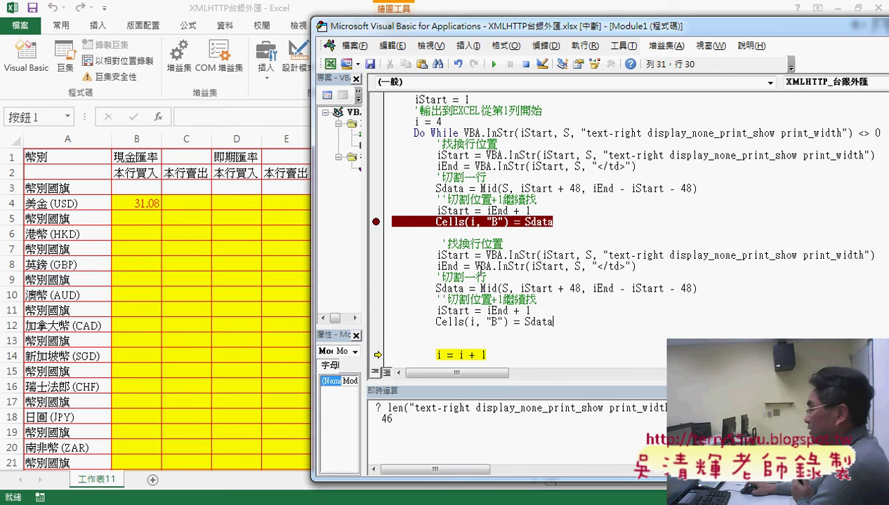
{"action": "double_click", "coordinate": [494, 321]}
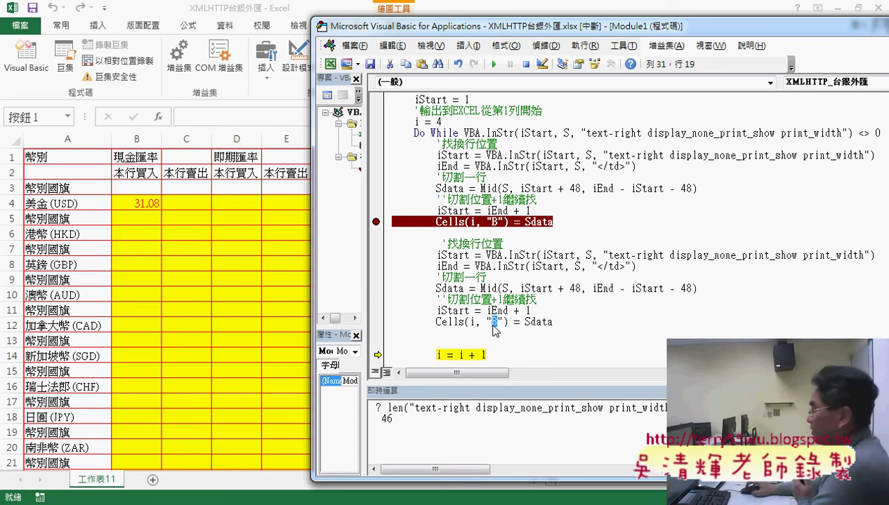
{"action": "type", "text": "C"}
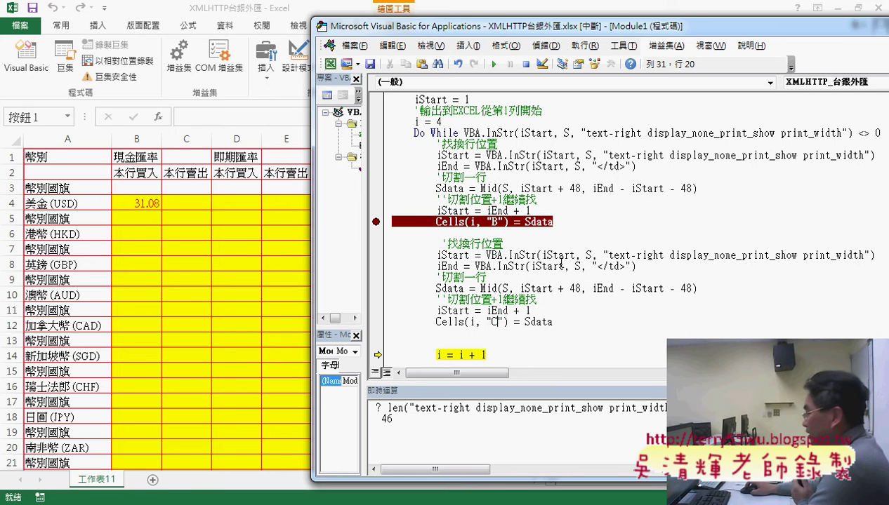
{"action": "left_click_drag", "start_coordinate": [607, 257], "coordinate": [846, 259]}
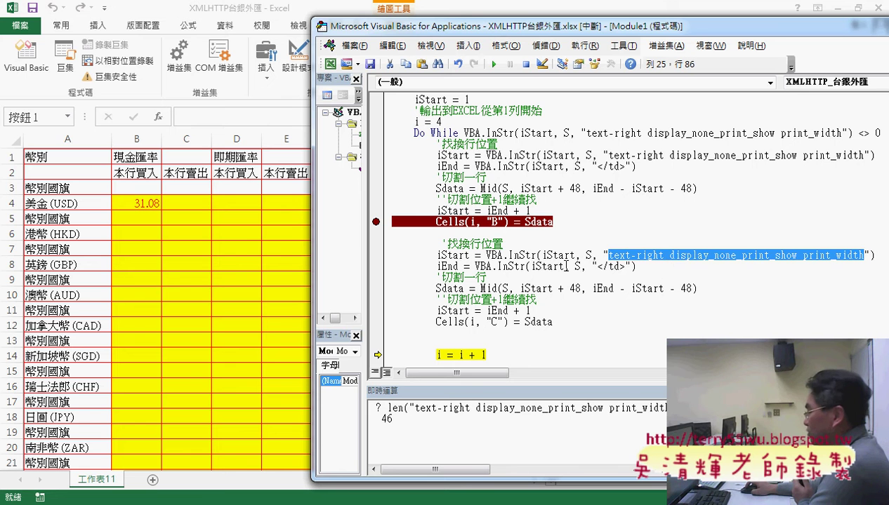
{"action": "left_click", "coordinate": [602, 268]}
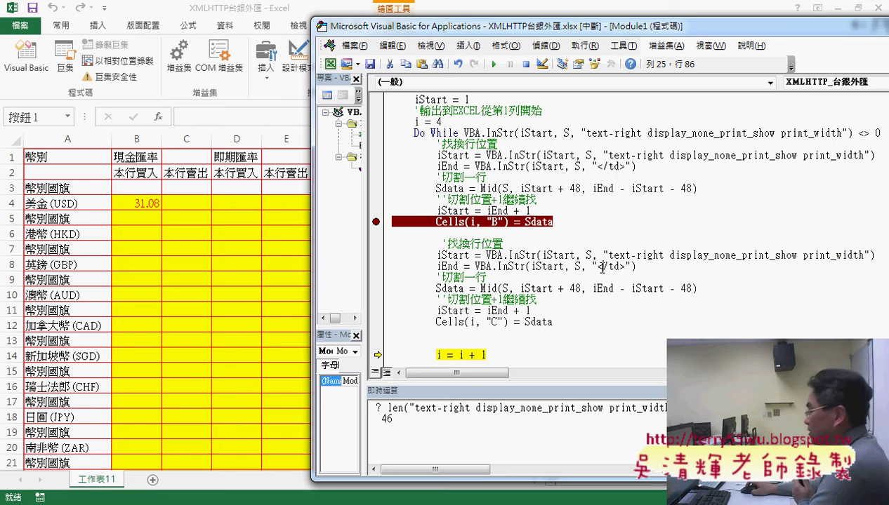
{"action": "left_click", "coordinate": [497, 322]}
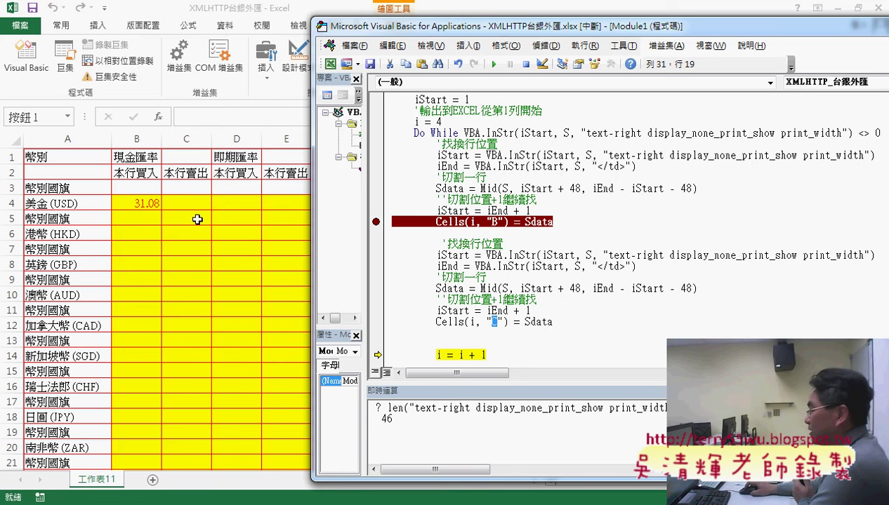
{"action": "type", "text": "C"}
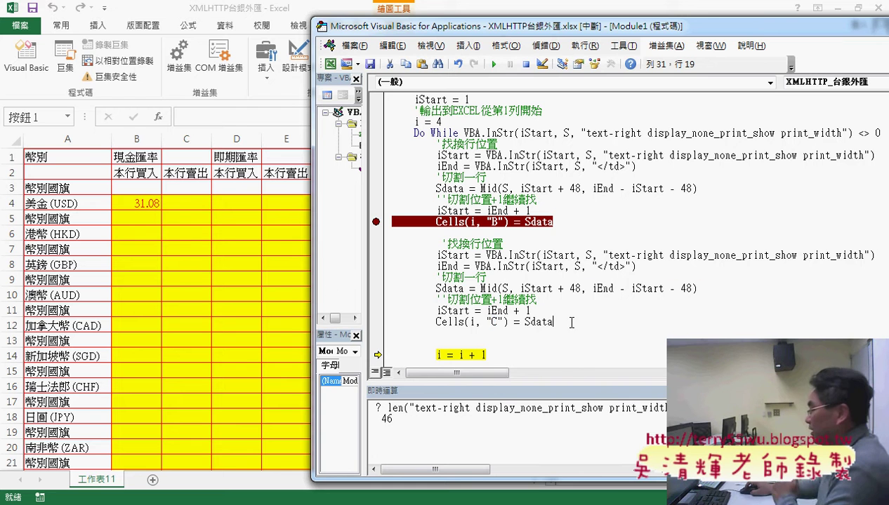
{"action": "left_click_drag", "start_coordinate": [553, 321], "coordinate": [364, 246]}
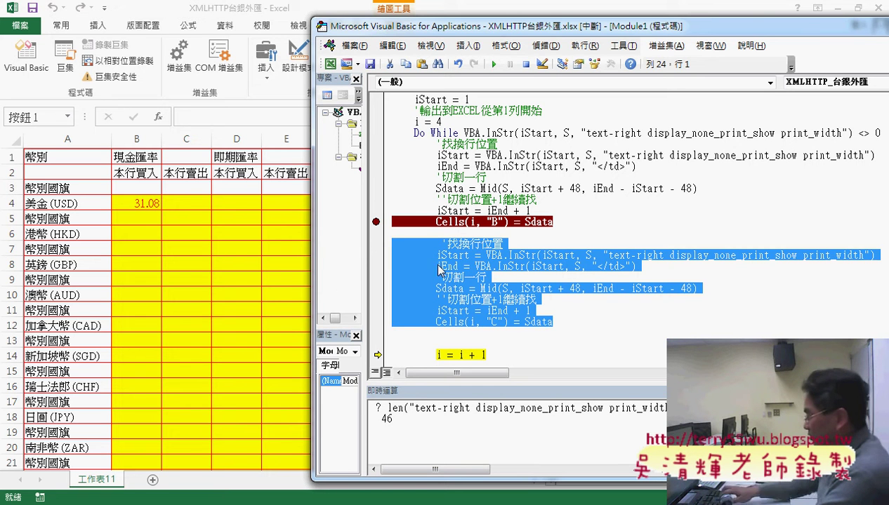
Paste two more copies of the block, setting their Cells columns to "D" and "E"
{"action": "left_click", "coordinate": [430, 335]}
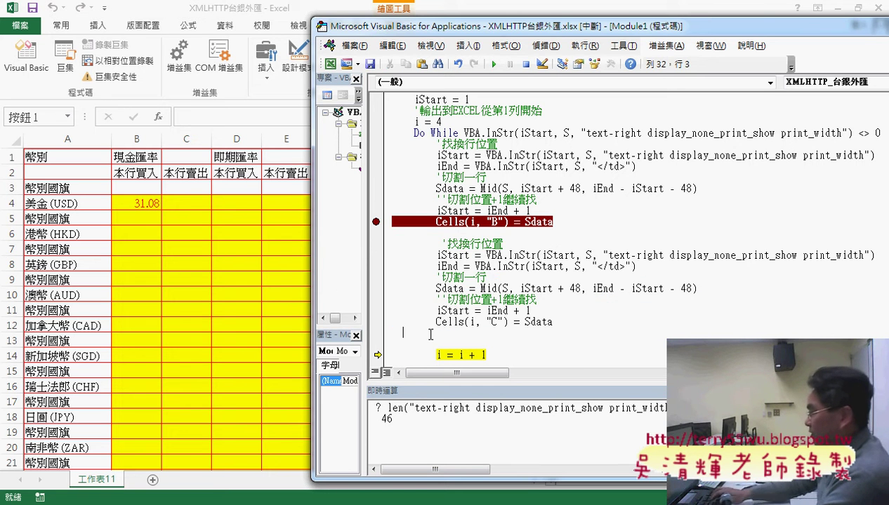
{"action": "key", "text": "BackSpace"}
{"action": "type", "text": "'找換行位置         iStart = VBA.InStr(iStart, S, \"text-right display_none_print_show print_width\")         iEnd = VBA.InStr(iStart, S, \"</td>\")         '切割一行         Sdata = Mid(S, iStart + 48, iEnd - iStart - 48)         ''切割位置+1繼續找         iStart = iEnd + 1         Cells(i, \"C\") = Sdata"}
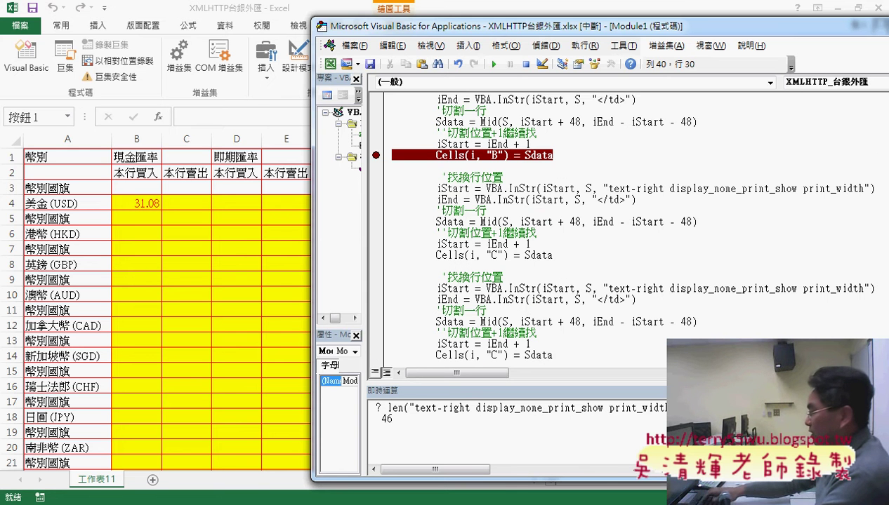
{"action": "scroll", "coordinate": [519, 210], "scroll_direction": "down", "scroll_amount": 3}
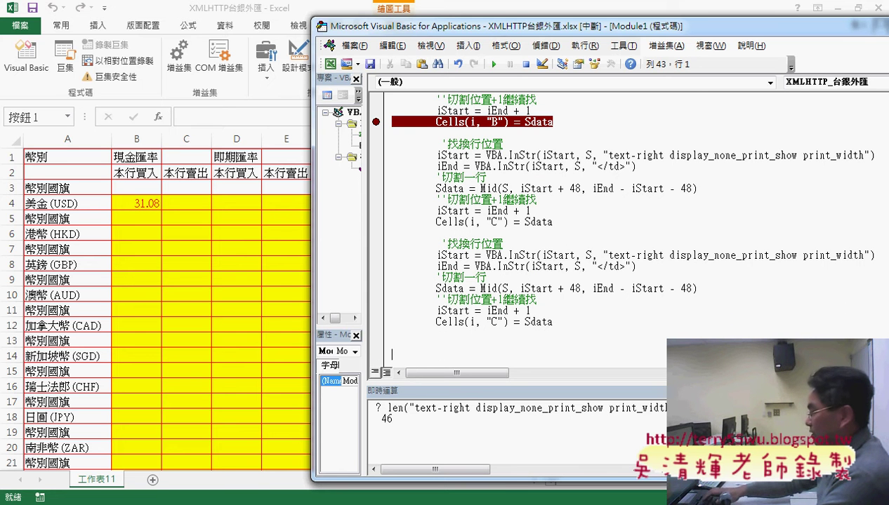
{"action": "type", "text": "'找換行位置         iStart = VBA.InStr(iStart, S, \"text-right display_none_print_show print_width\")         iEnd = VBA.InStr(iStart, S, \"</td>\")         '切割一行         Sdata = Mid(S, iStart + 48, iEnd - iStart - 48)         ''切割位置+1繼續找         iStart = iEnd + 1         Cells(i, \"C\") = Sdata"}
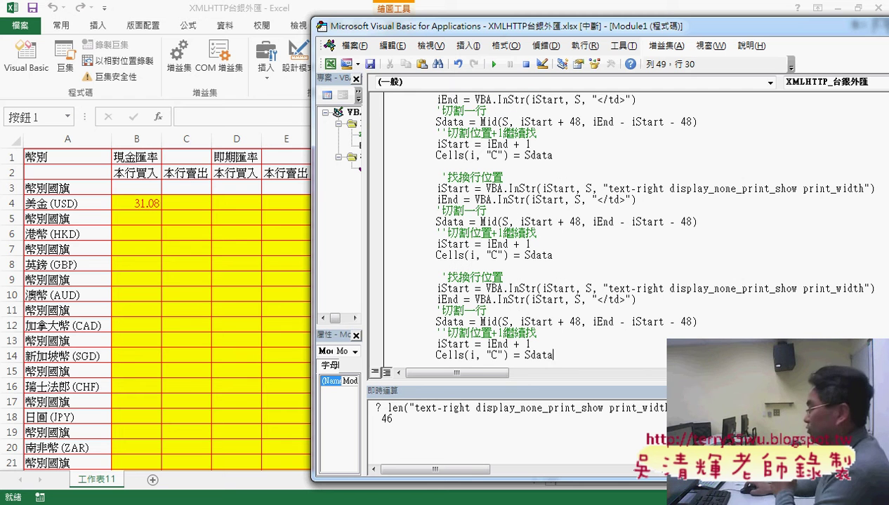
{"action": "double_click", "coordinate": [494, 254]}
{"action": "type", "text": "D"}
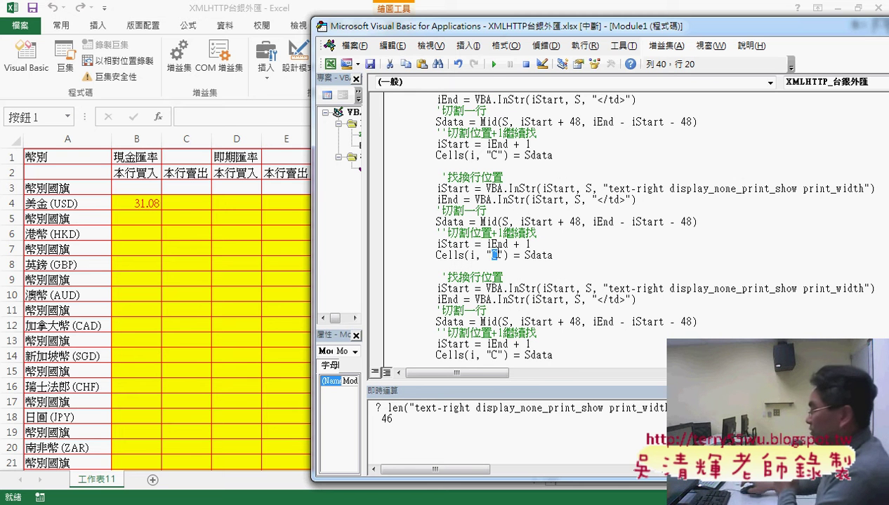
{"action": "double_click", "coordinate": [494, 356]}
{"action": "type", "text": "E"}
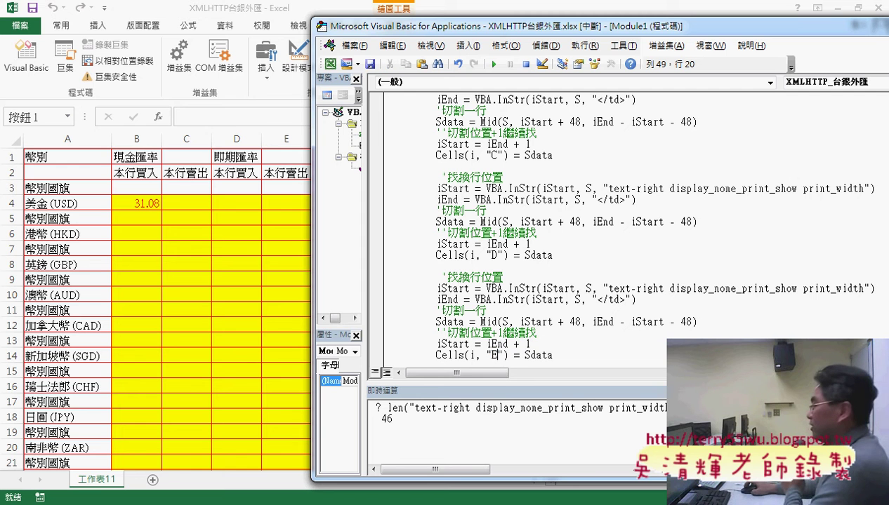
{"action": "scroll", "coordinate": [573, 289], "scroll_direction": "down", "scroll_amount": 3}
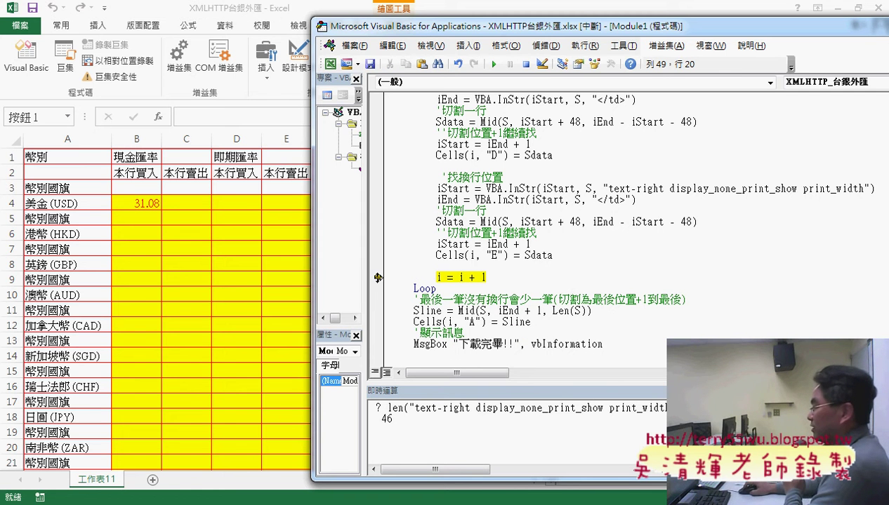
{"action": "scroll", "coordinate": [378, 106], "scroll_direction": "up", "scroll_amount": 3}
Move execution back and step through to fill C4–E4 with 31.622, 31.38 and 31.48
{"action": "scroll", "coordinate": [378, 126], "scroll_direction": "up", "scroll_amount": 2}
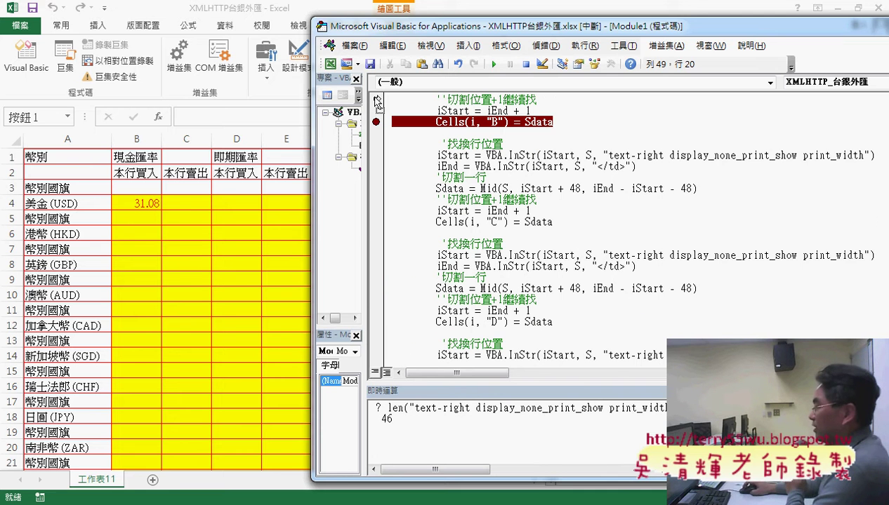
{"action": "left_click_drag", "start_coordinate": [377, 157], "coordinate": [378, 155]}
{"action": "mouse_move", "coordinate": [599, 191]}
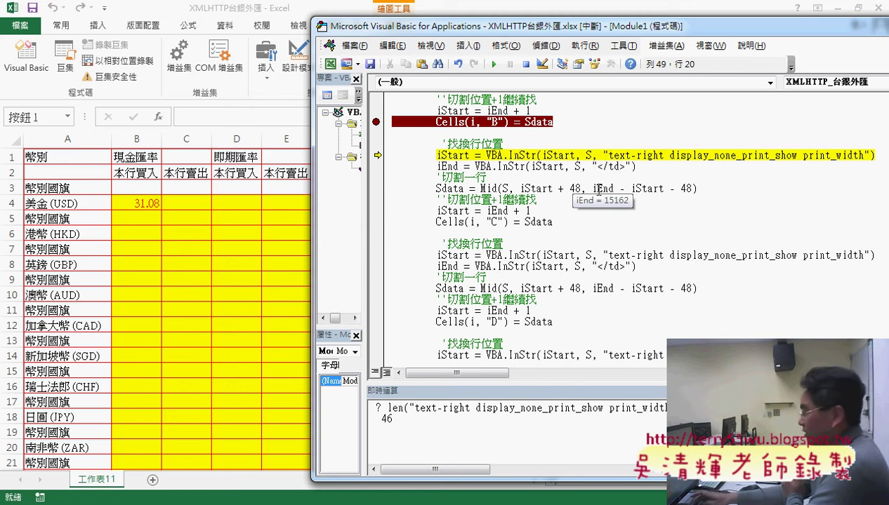
{"action": "key", "text": "F8"}
{"action": "key", "text": "F8"}
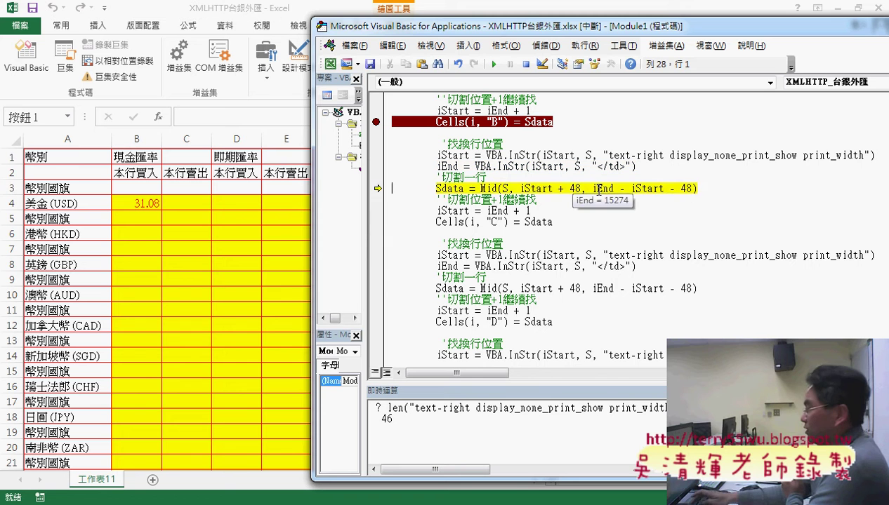
{"action": "key", "text": "F8"}
{"action": "key", "text": "F8"}
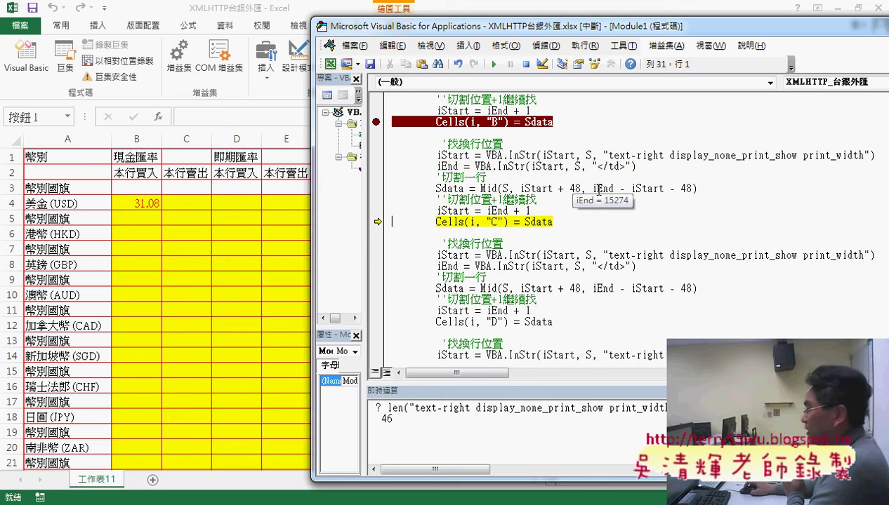
{"action": "mouse_move", "coordinate": [542, 222]}
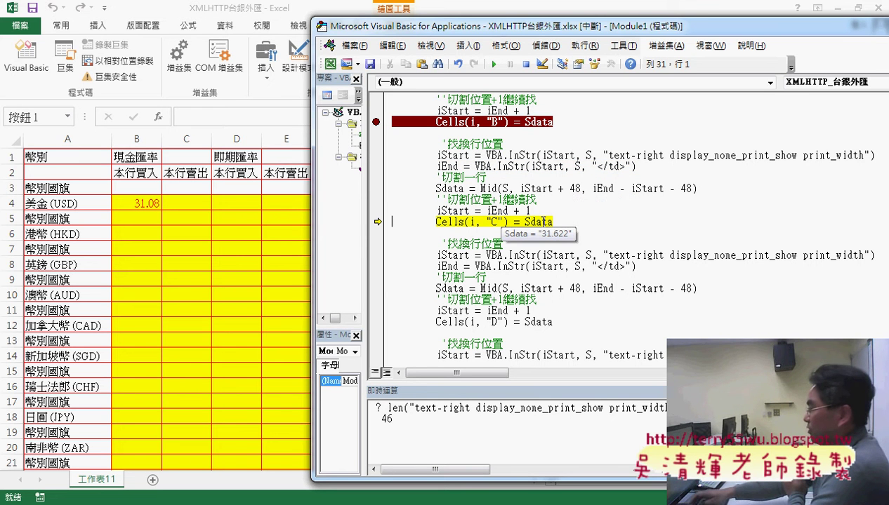
{"action": "key", "text": "F8"}
{"action": "key", "text": "F8"}
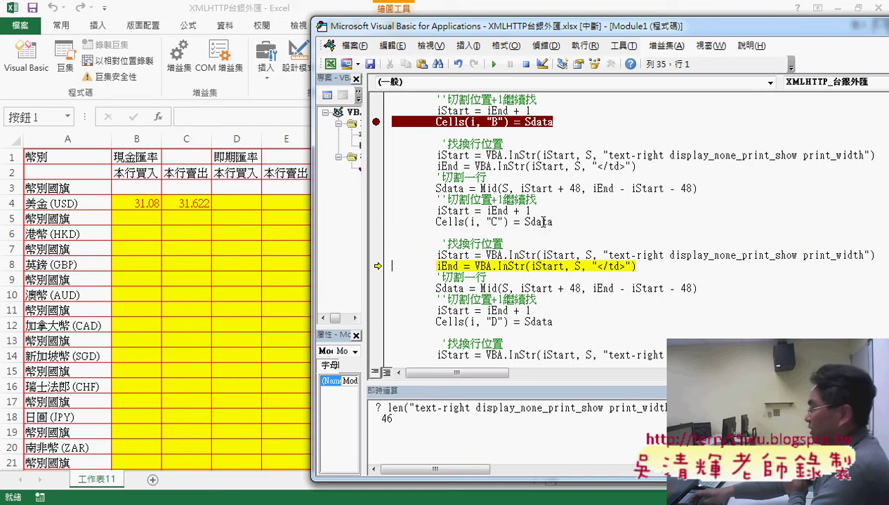
{"action": "key", "text": "F8"}
{"action": "key", "text": "F8"}
{"action": "key", "text": "F8"}
{"action": "key", "text": "F8"}
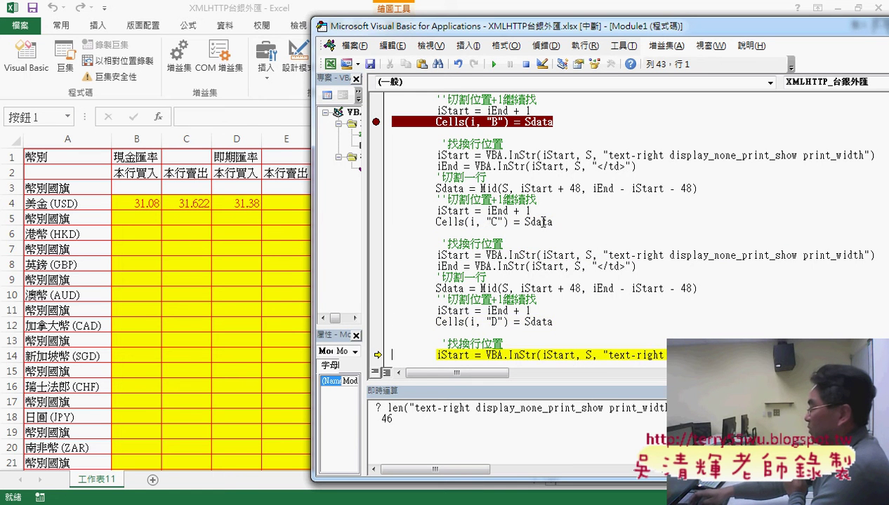
{"action": "key", "text": "F8"}
{"action": "key", "text": "F8"}
{"action": "key", "text": "F8"}
{"action": "key", "text": "F8"}
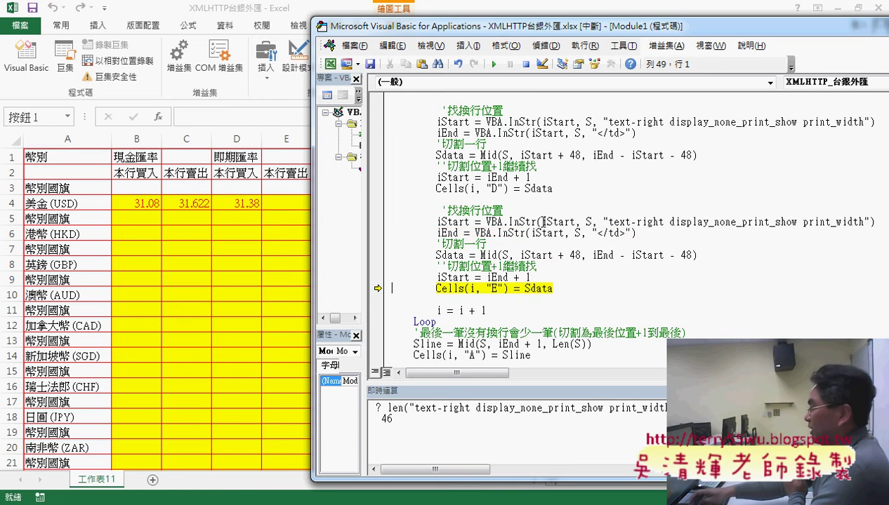
{"action": "key", "text": "F8"}
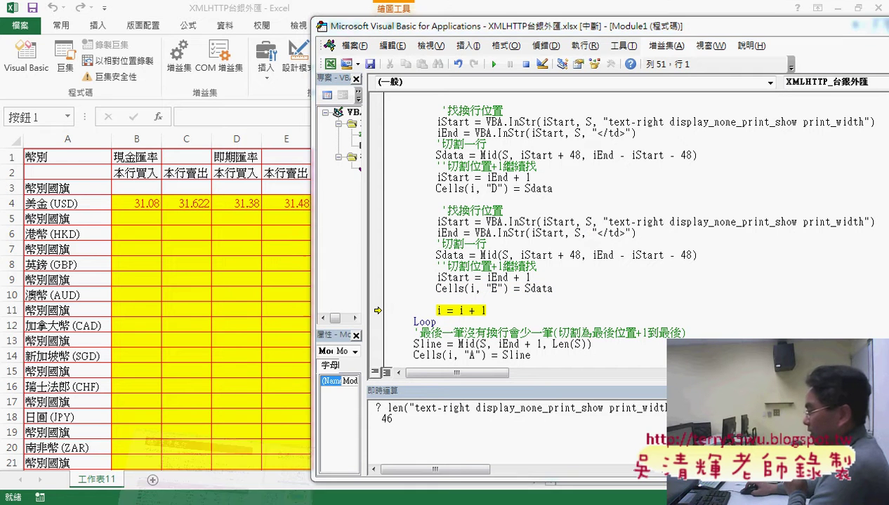
Check the USD rates against the Bank of Taiwan page, then step on to the next currency row
{"action": "key", "text": "alt+Tab"}
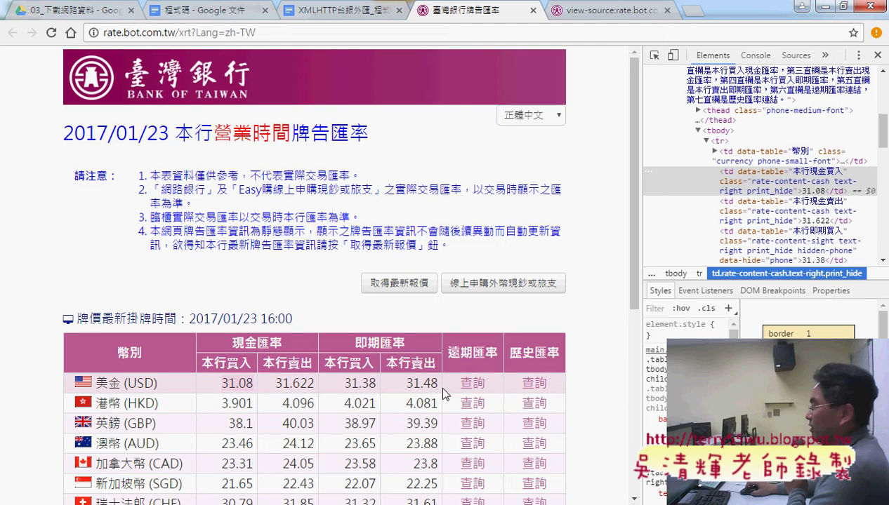
{"action": "left_click", "coordinate": [821, 6]}
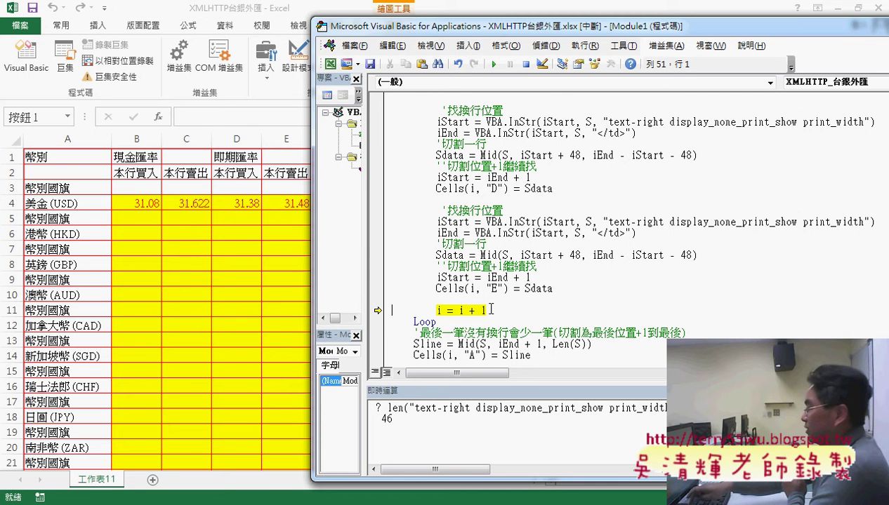
{"action": "key", "text": "F8"}
{"action": "key", "text": "F8"}
{"action": "mouse_move", "coordinate": [470, 311]}
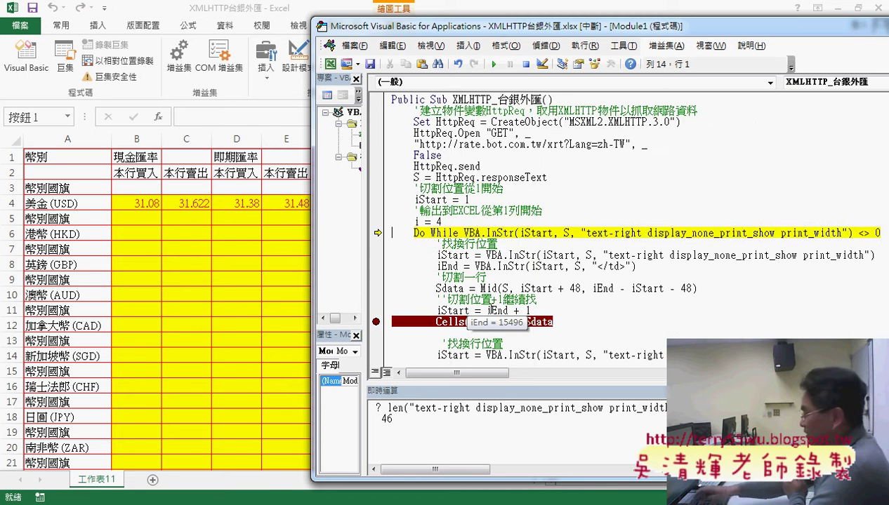
{"action": "key", "text": "F8"}
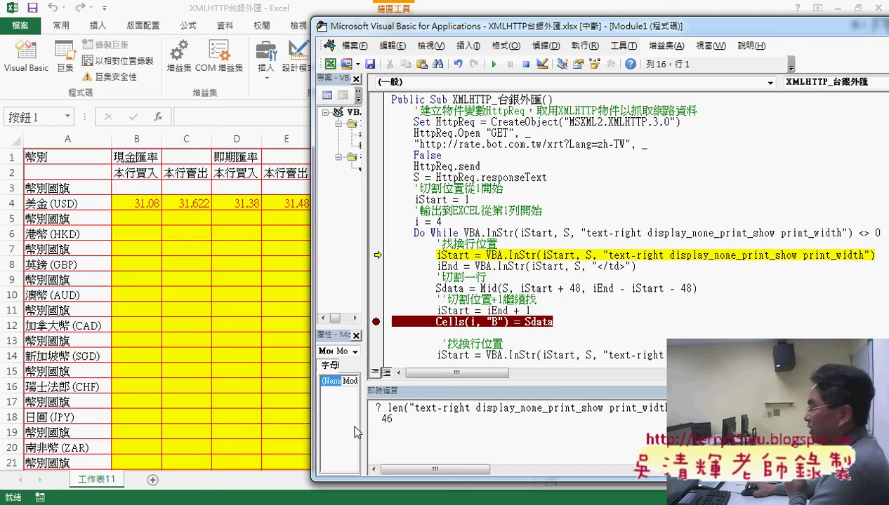
{"action": "mouse_move", "coordinate": [146, 500]}
{"action": "left_click", "coordinate": [146, 439]}
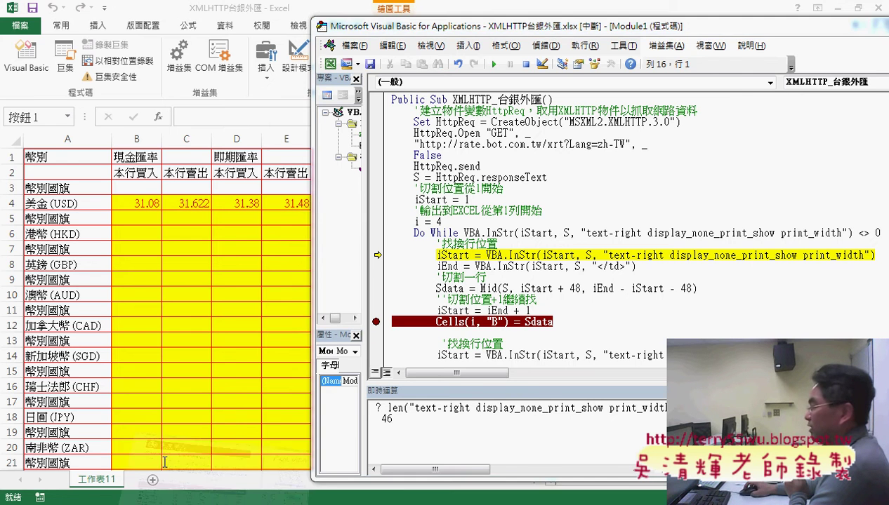
{"action": "scroll", "coordinate": [320, 325], "scroll_direction": "down", "scroll_amount": 2}
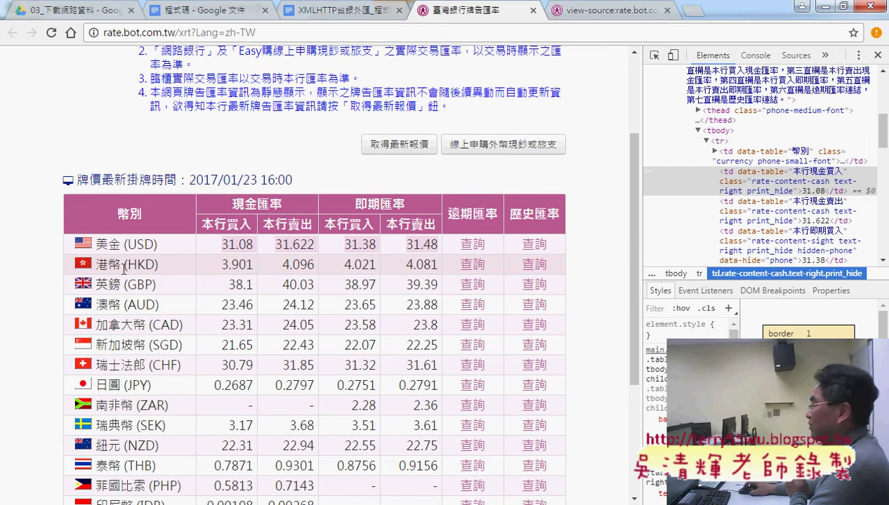
{"action": "key", "text": "alt+Tab"}
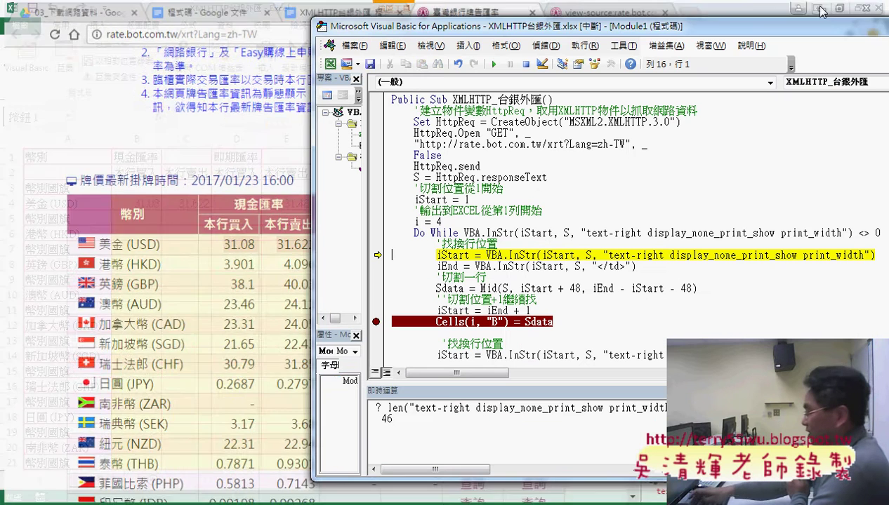
{"action": "key", "text": "F8"}
Step through the macro to fill row 5 with 3.901, 4.096, 4.021 and 4.081
{"action": "key", "text": "F8"}
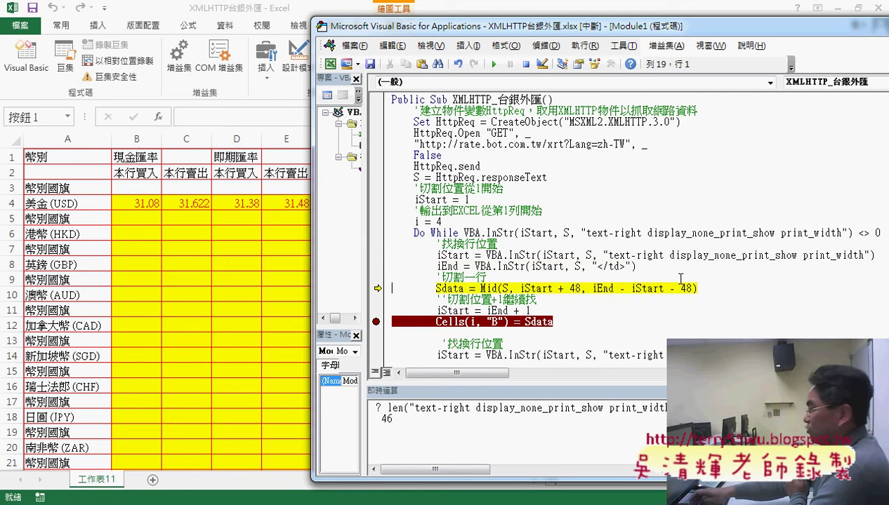
{"action": "key", "text": "F8"}
{"action": "key", "text": "F8"}
{"action": "key", "text": "F8"}
{"action": "key", "text": "F8"}
{"action": "key", "text": "F8"}
{"action": "key", "text": "F8"}
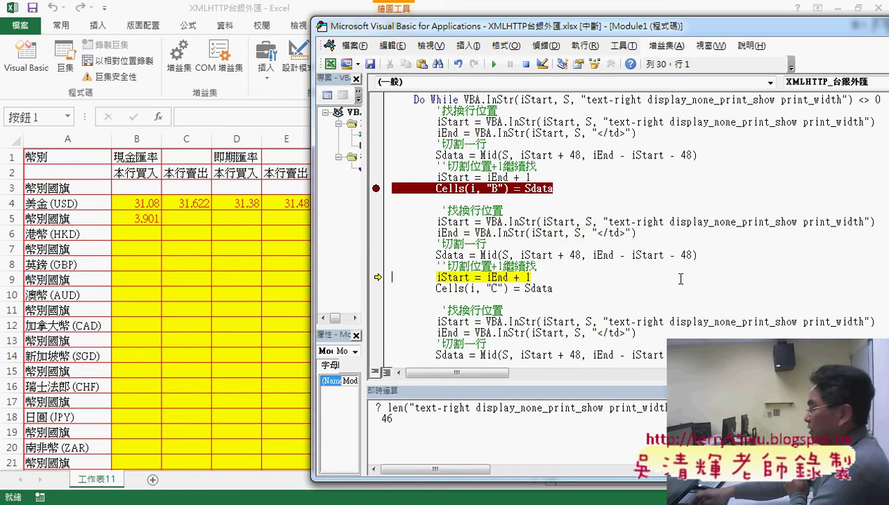
{"action": "key", "text": "F8"}
{"action": "key", "text": "F8"}
{"action": "key", "text": "F8"}
{"action": "key", "text": "F8"}
{"action": "key", "text": "F8"}
{"action": "key", "text": "F8"}
{"action": "key", "text": "F8"}
{"action": "key", "text": "F8"}
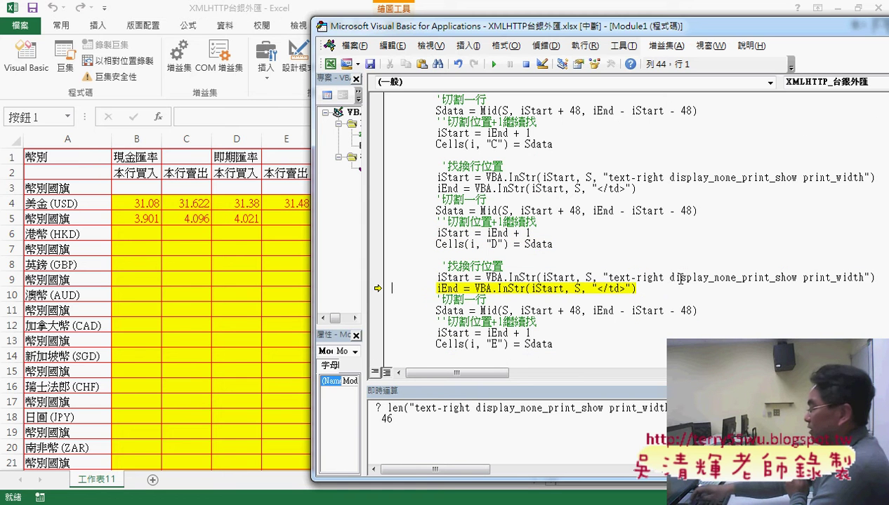
{"action": "key", "text": "F8"}
{"action": "key", "text": "F8"}
{"action": "key", "text": "F8"}
{"action": "key", "text": "F8"}
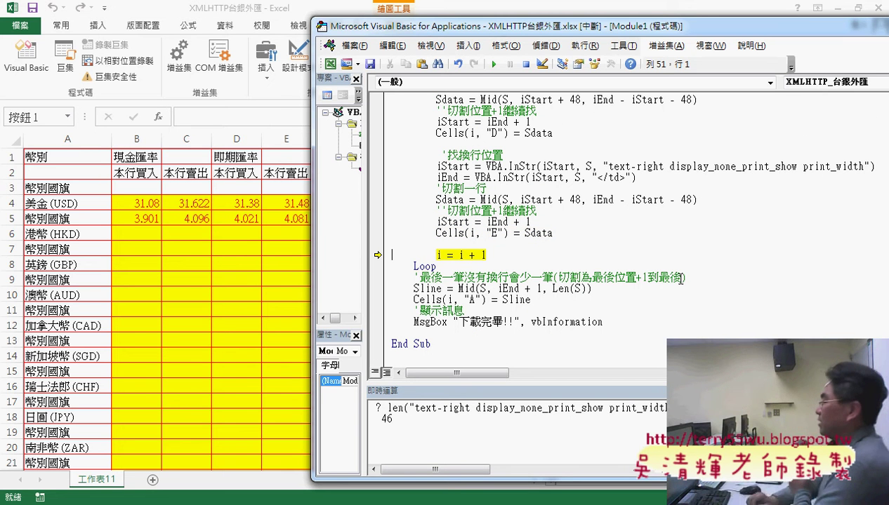
{"action": "key", "text": "F8"}
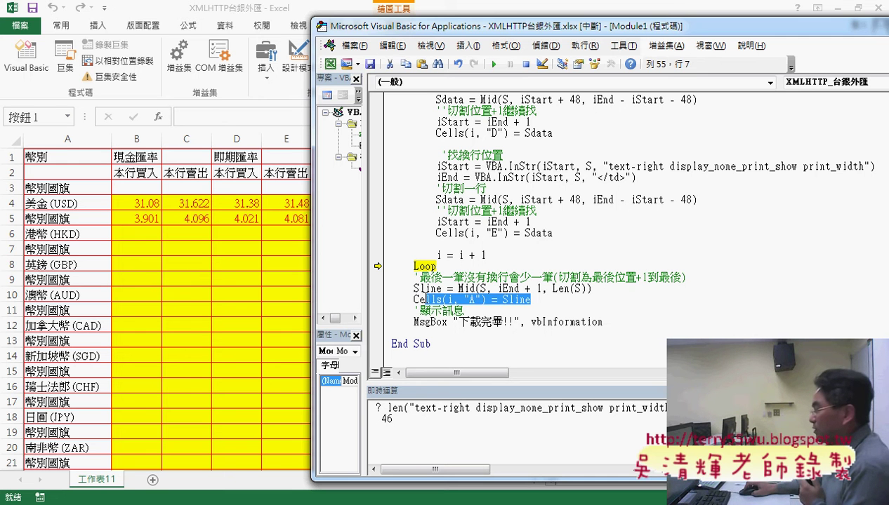
Delete the three leftover Sline lines after Loop and shift the VBA window right
{"action": "left_click_drag", "start_coordinate": [557, 301], "coordinate": [382, 275]}
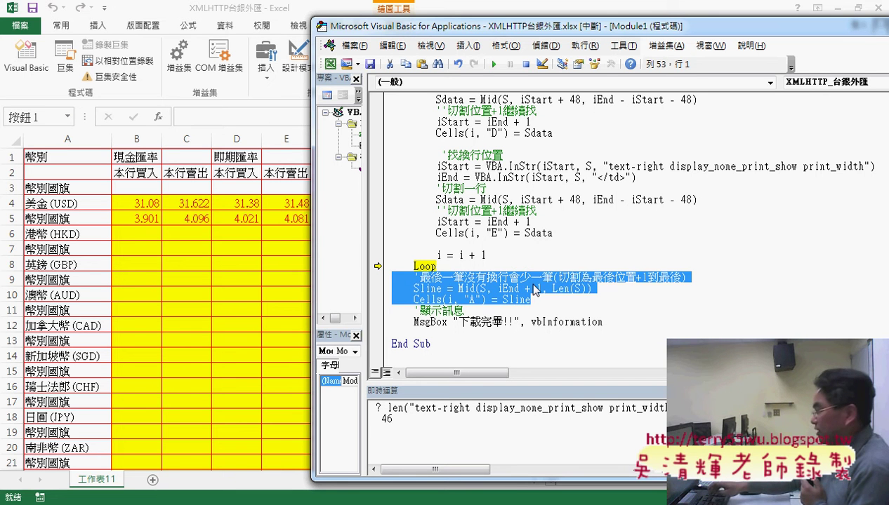
{"action": "key", "text": "Delete"}
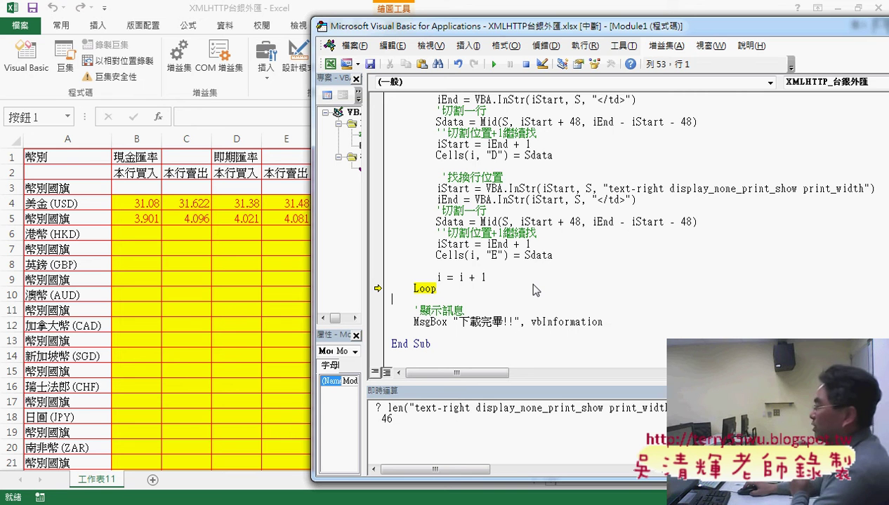
{"action": "left_click_drag", "start_coordinate": [539, 33], "coordinate": [595, 38]}
Clear the breakpoint and run the macro to completion, filling rates through row 21 (HKD 38.1, 40.03, 38.97, 39.39)
{"action": "left_click", "coordinate": [552, 244]}
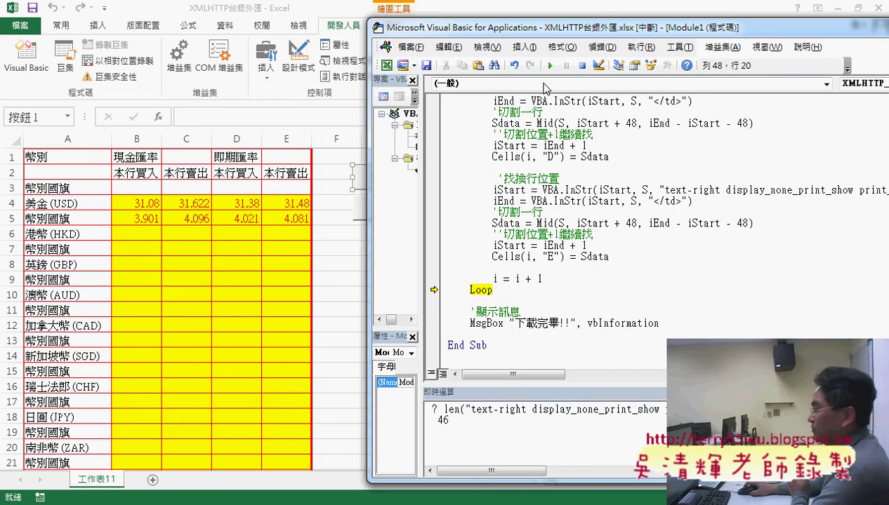
{"action": "left_click", "coordinate": [551, 66]}
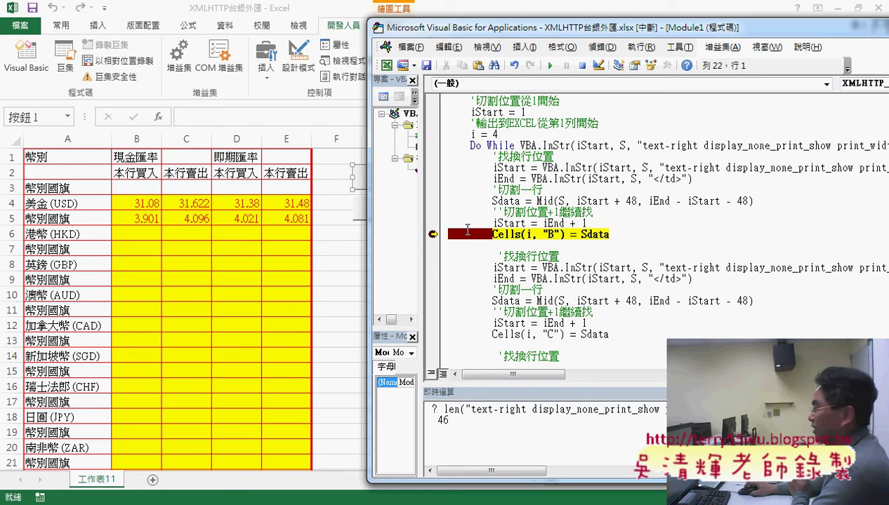
{"action": "key", "text": "F9"}
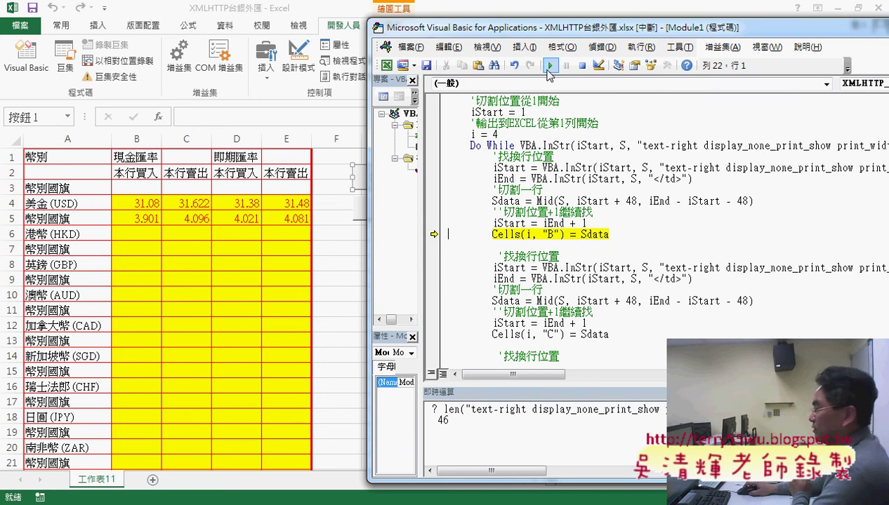
{"action": "left_click", "coordinate": [549, 66]}
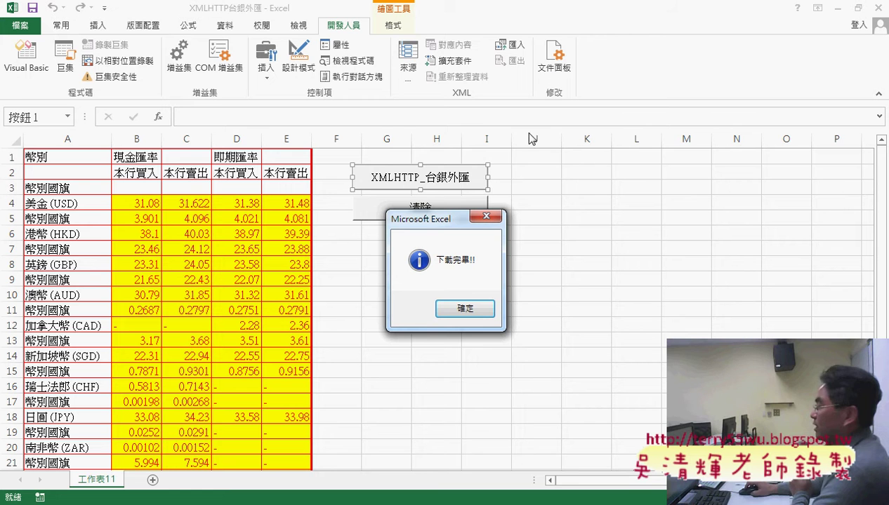
{"action": "left_click", "coordinate": [465, 308]}
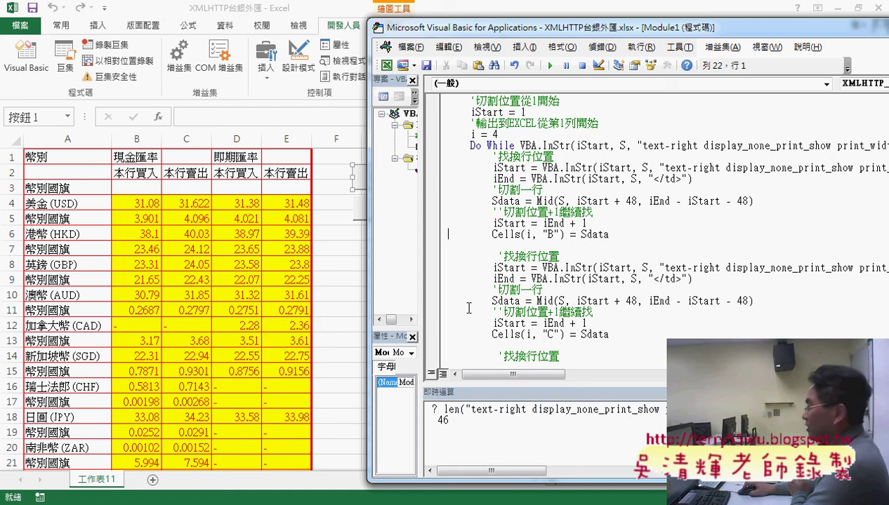
{"action": "left_click_drag", "start_coordinate": [616, 244], "coordinate": [441, 154]}
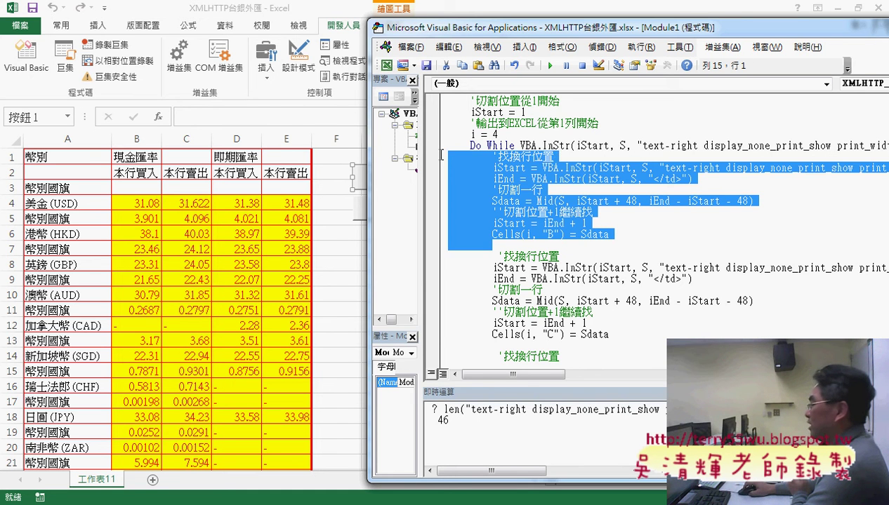
{"action": "left_click_drag", "start_coordinate": [617, 333], "coordinate": [443, 257]}
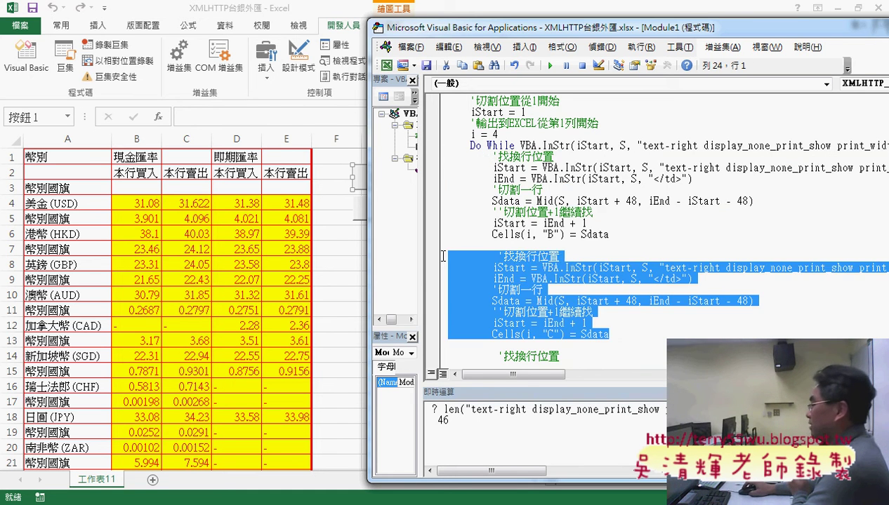
{"action": "scroll", "coordinate": [592, 283], "scroll_direction": "down", "scroll_amount": 2}
{"action": "scroll", "coordinate": [622, 322], "scroll_direction": "down", "scroll_amount": 1}
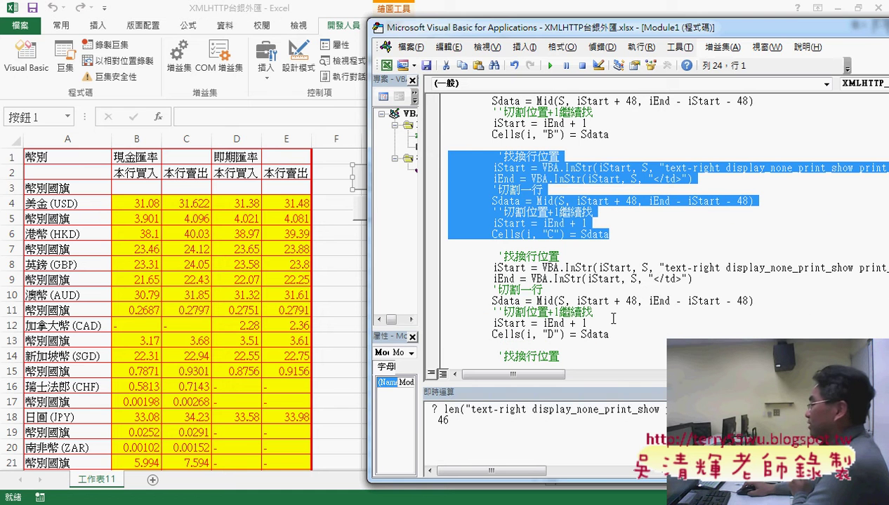
{"action": "double_click", "coordinate": [551, 134]}
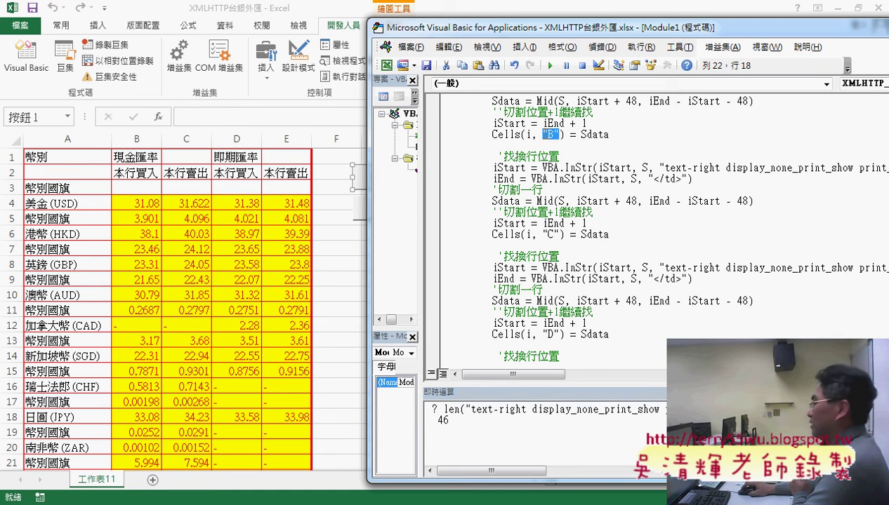
{"action": "double_click", "coordinate": [552, 234]}
{"action": "scroll", "coordinate": [588, 309], "scroll_direction": "down", "scroll_amount": 1}
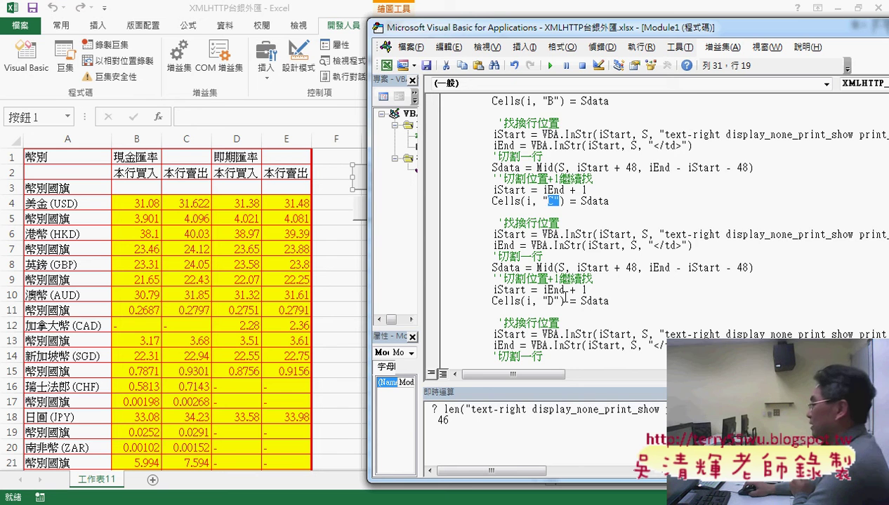
{"action": "left_click", "coordinate": [554, 299]}
{"action": "scroll", "coordinate": [551, 299], "scroll_direction": "down", "scroll_amount": 2}
{"action": "double_click", "coordinate": [549, 335]}
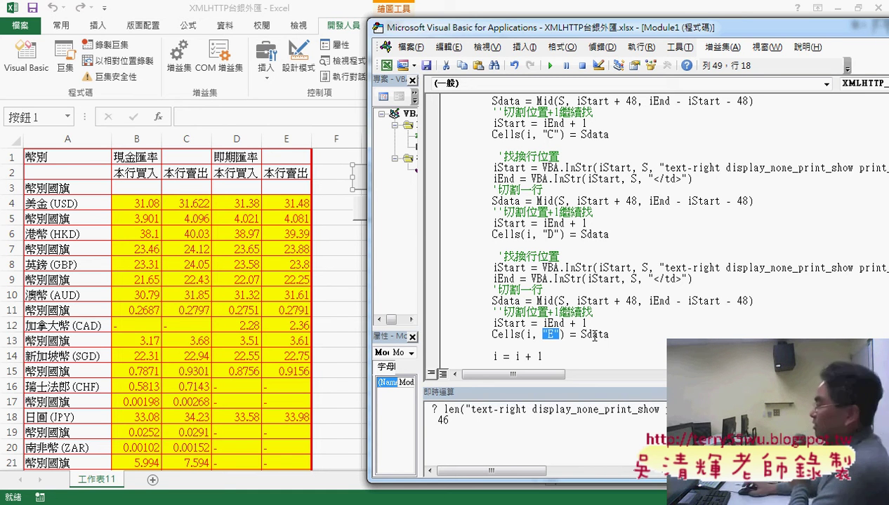
{"action": "left_click", "coordinate": [554, 355]}
{"action": "scroll", "coordinate": [571, 353], "scroll_direction": "down", "scroll_amount": 2}
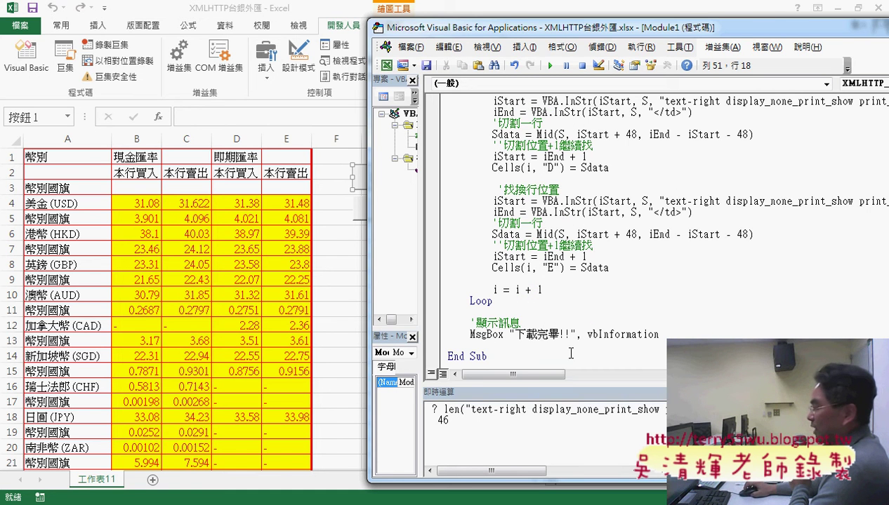
{"action": "mouse_move", "coordinate": [153, 497]}
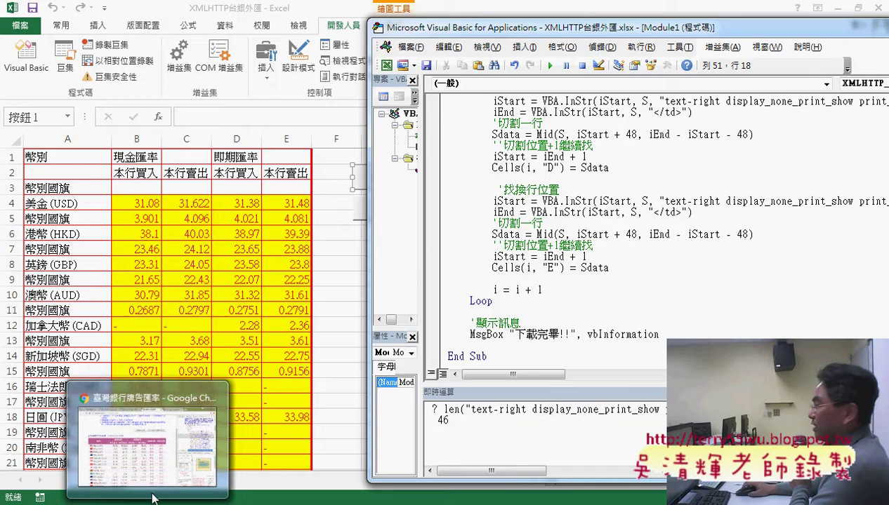
Open the XMLHTTP台銀外匯_程式碼 document and highlight the macro name XMLHTTP_台銀外匯 and the row-4 start line
{"action": "left_click", "coordinate": [180, 453]}
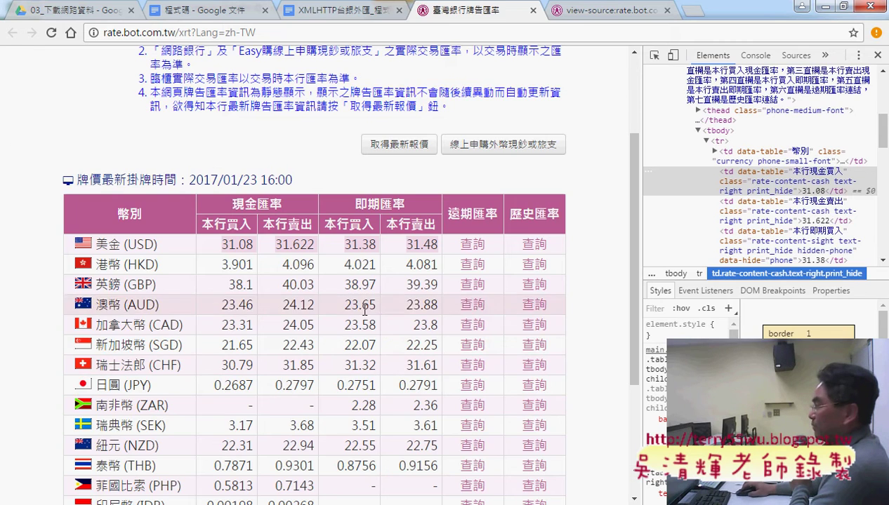
{"action": "left_click", "coordinate": [344, 9]}
{"action": "scroll", "coordinate": [404, 215], "scroll_direction": "up", "scroll_amount": 5}
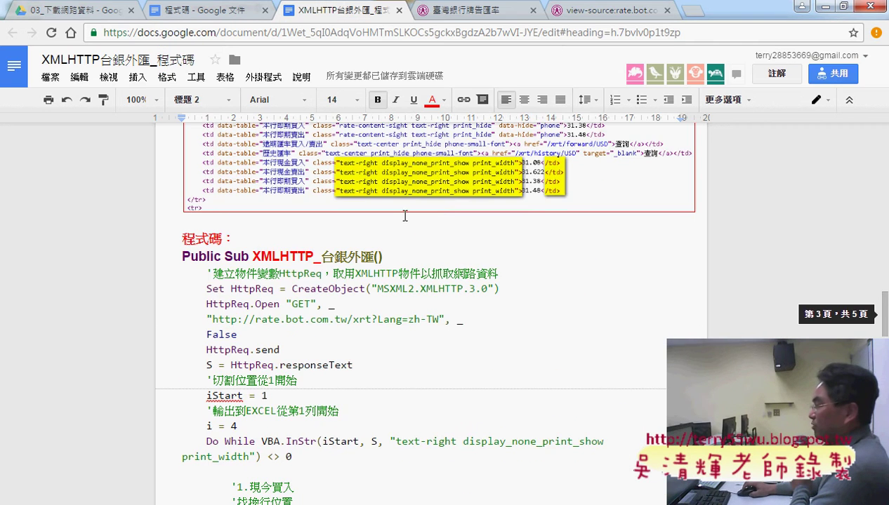
{"action": "left_click_drag", "start_coordinate": [252, 257], "coordinate": [311, 256]}
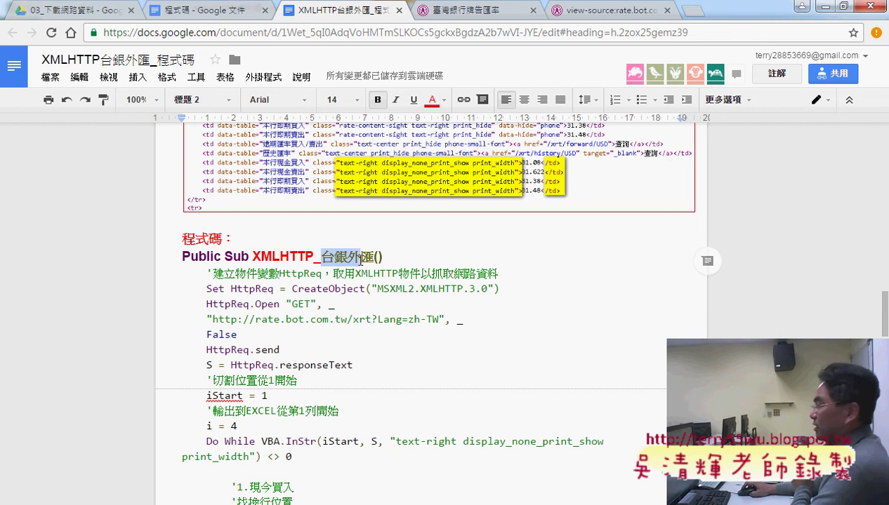
{"action": "left_click_drag", "start_coordinate": [323, 256], "coordinate": [371, 257]}
{"action": "scroll", "coordinate": [330, 292], "scroll_direction": "down", "scroll_amount": 2}
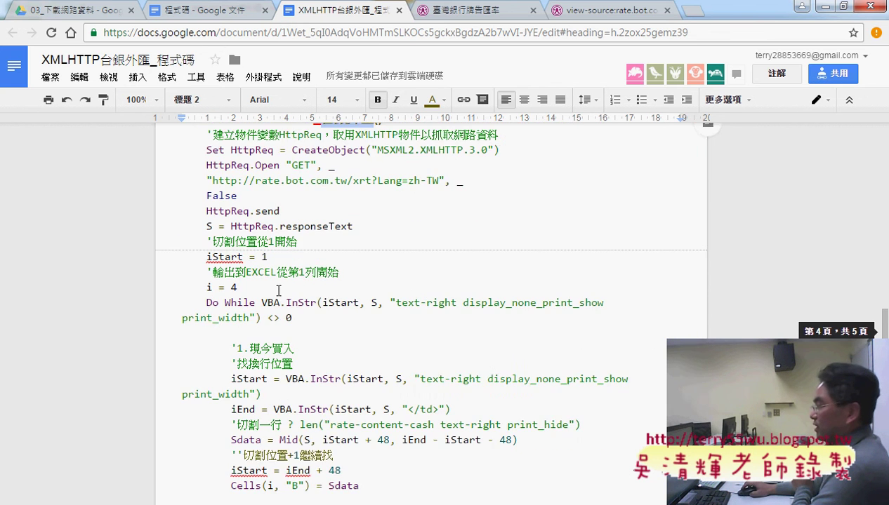
{"action": "left_click", "coordinate": [279, 289]}
Highlight the section comments 1.現今買入 through 4.即期賣出 and their column letters B–E
{"action": "scroll", "coordinate": [337, 293], "scroll_direction": "down", "scroll_amount": 1}
{"action": "scroll", "coordinate": [342, 290], "scroll_direction": "down", "scroll_amount": 1}
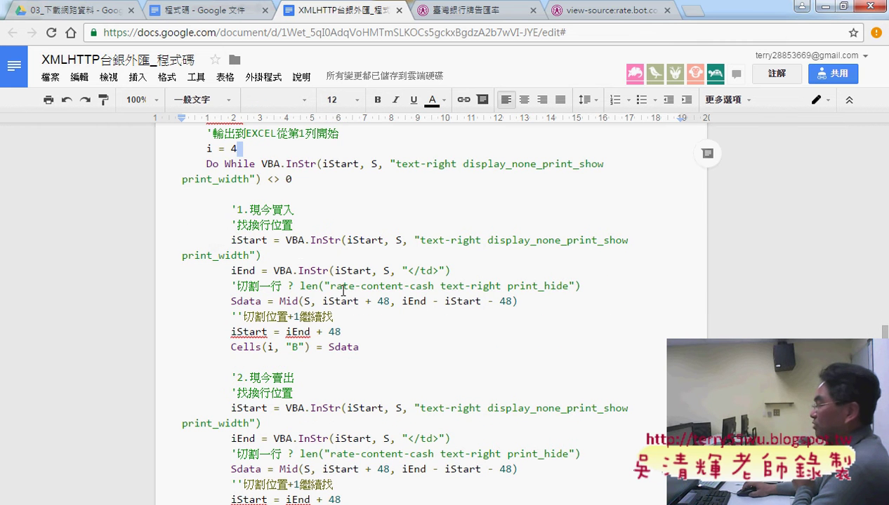
{"action": "left_click_drag", "start_coordinate": [306, 209], "coordinate": [232, 209]}
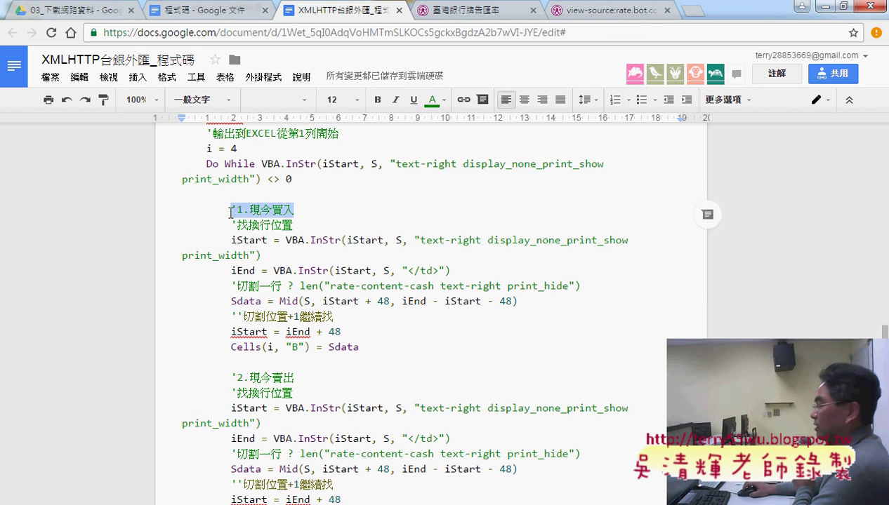
{"action": "scroll", "coordinate": [232, 213], "scroll_direction": "down", "scroll_amount": 1}
{"action": "left_click_drag", "start_coordinate": [298, 307], "coordinate": [235, 307]}
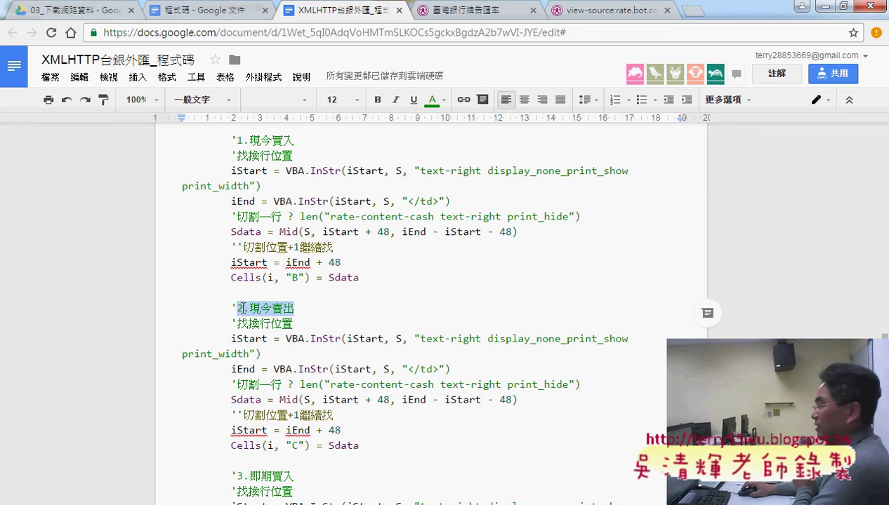
{"action": "scroll", "coordinate": [239, 308], "scroll_direction": "down", "scroll_amount": 2}
{"action": "left_click_drag", "start_coordinate": [295, 284], "coordinate": [238, 284]}
{"action": "scroll", "coordinate": [307, 365], "scroll_direction": "down", "scroll_amount": 1}
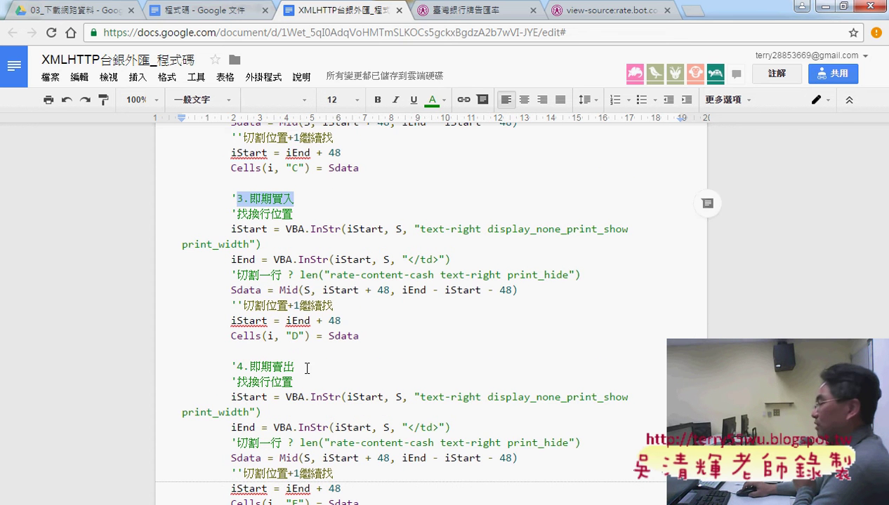
{"action": "left_click_drag", "start_coordinate": [307, 368], "coordinate": [261, 366]}
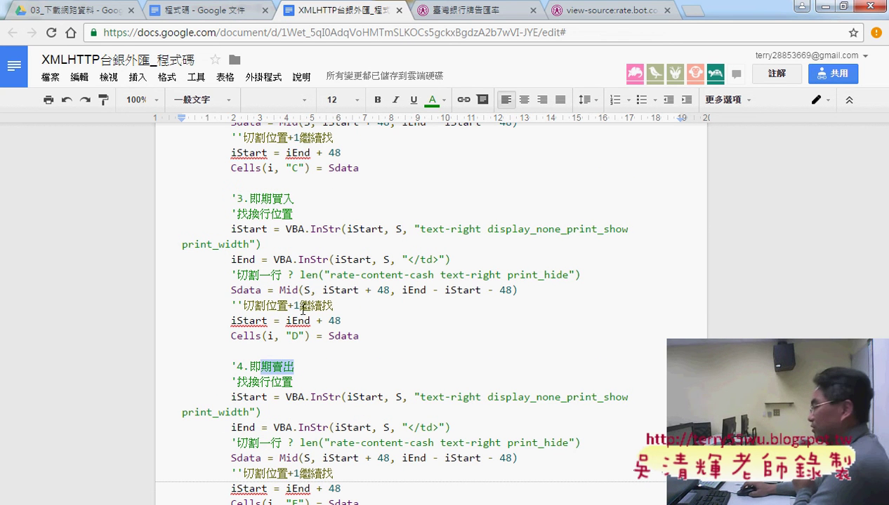
{"action": "scroll", "coordinate": [411, 210], "scroll_direction": "up", "scroll_amount": 2}
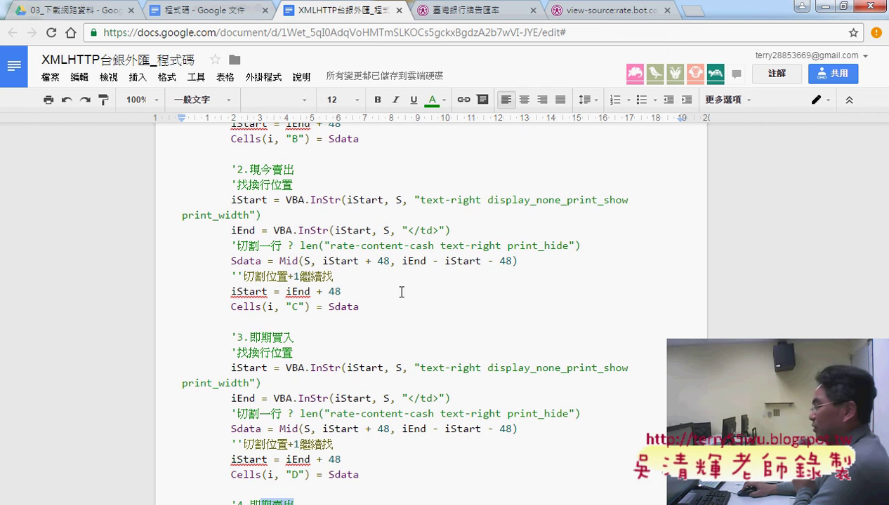
{"action": "left_click_drag", "start_coordinate": [304, 306], "coordinate": [286, 307]}
{"action": "scroll", "coordinate": [322, 346], "scroll_direction": "down", "scroll_amount": 1}
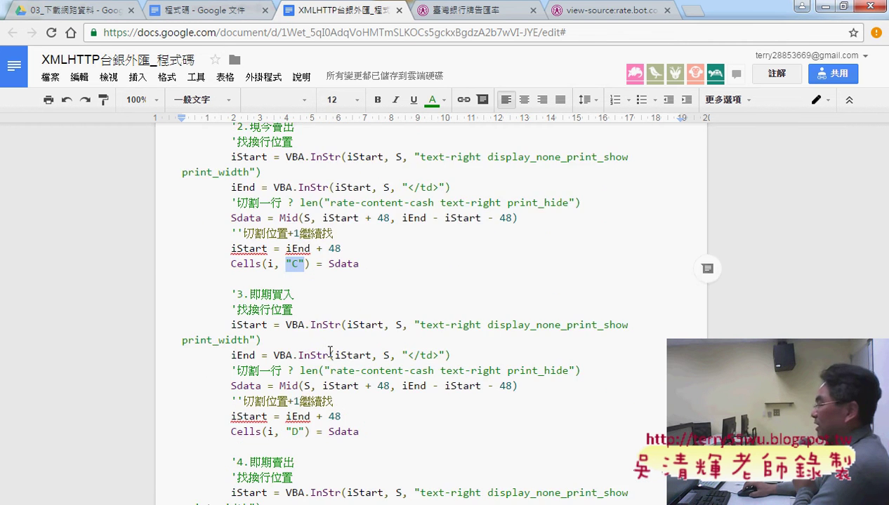
{"action": "scroll", "coordinate": [330, 351], "scroll_direction": "down", "scroll_amount": 1}
{"action": "left_click_drag", "start_coordinate": [304, 337], "coordinate": [286, 336]}
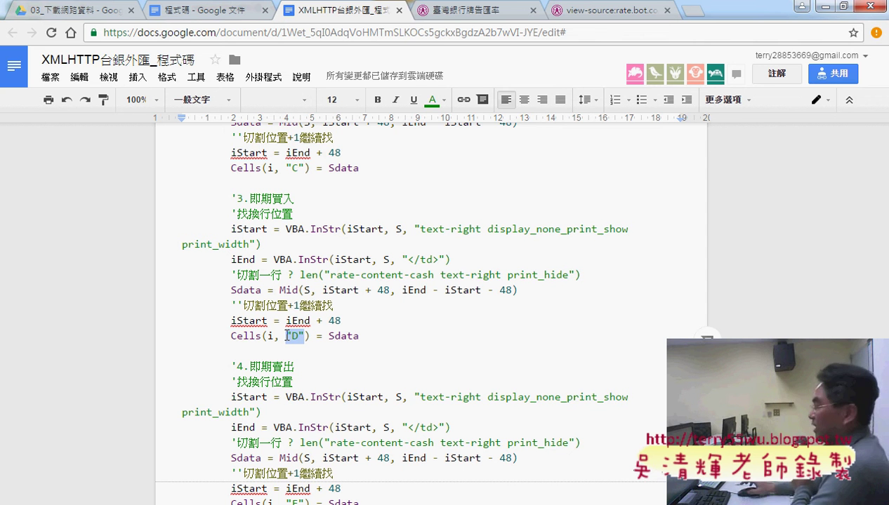
{"action": "scroll", "coordinate": [286, 337], "scroll_direction": "down", "scroll_amount": 3}
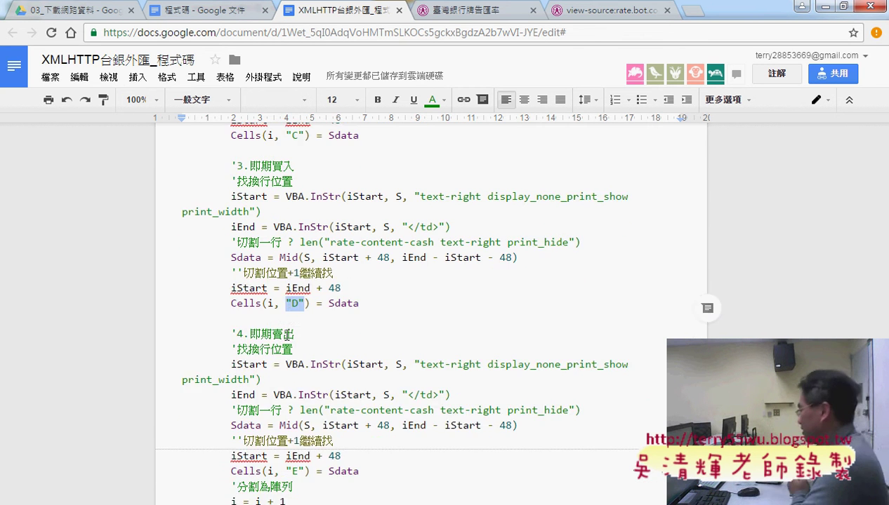